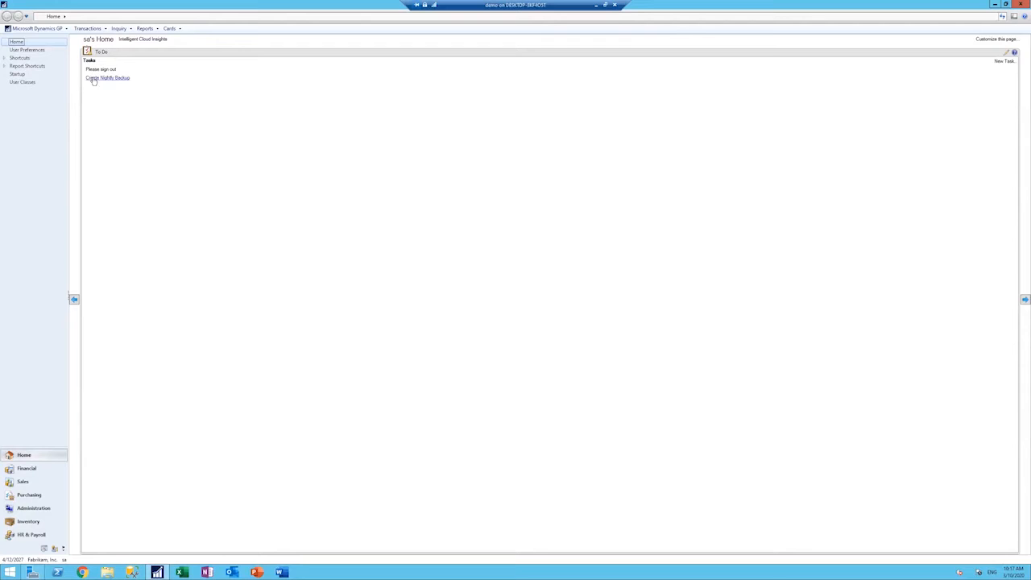
Step: Open SmartList, expand the Purchasing folder to examine its SmartList objects, and minimise the window
left_click(37, 28)
left_click(50, 88)
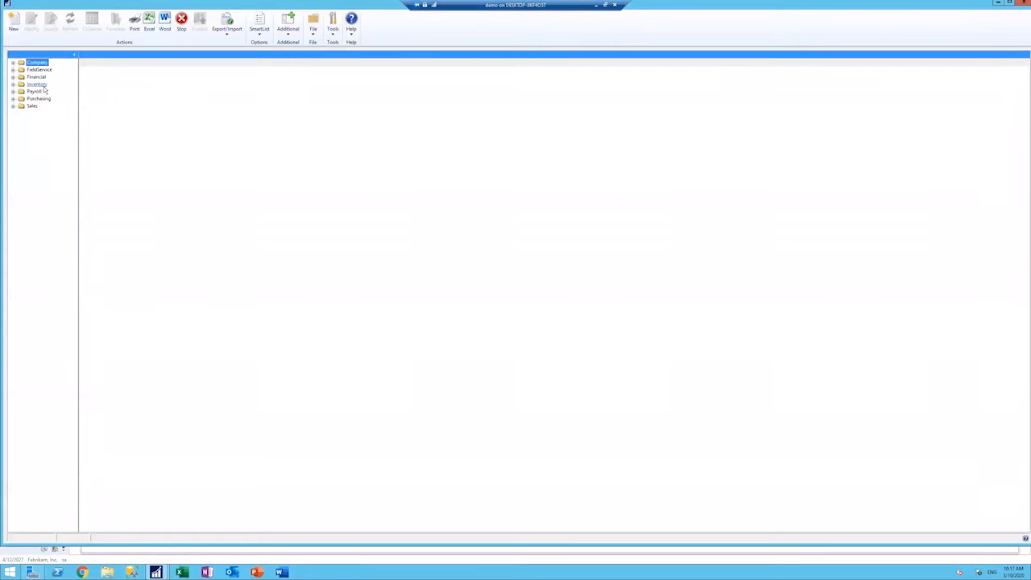
left_click(13, 99)
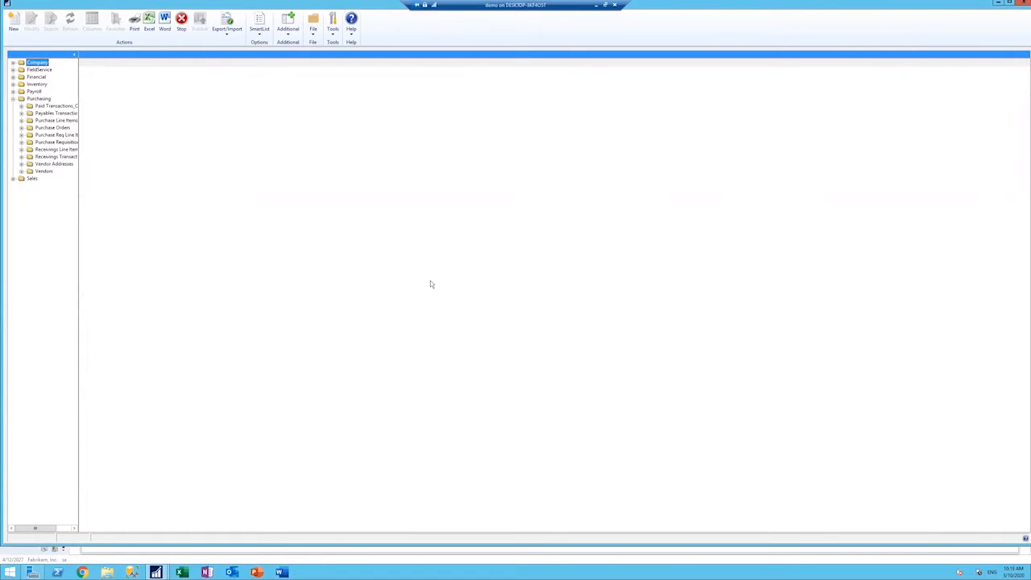
left_click(999, 2)
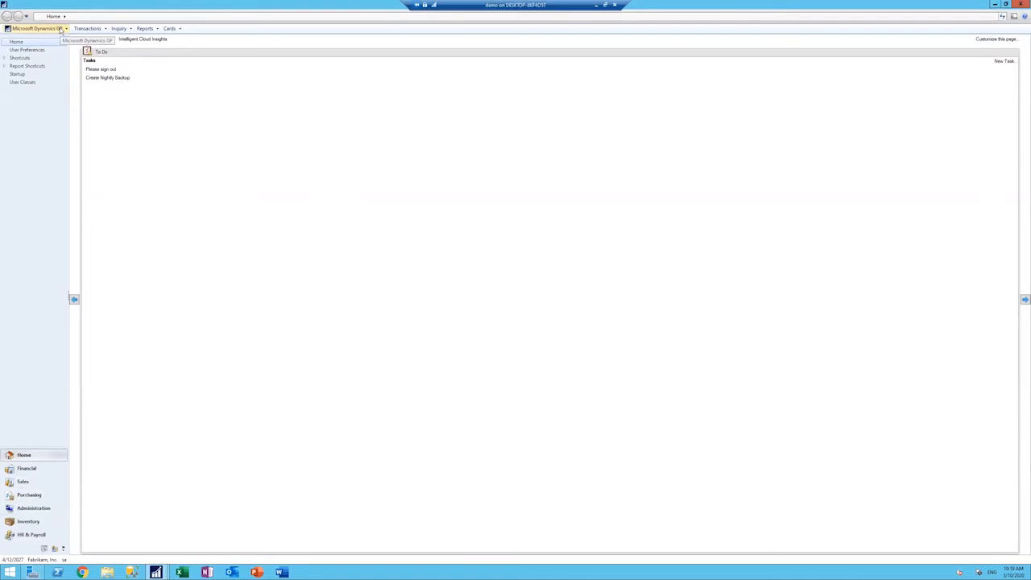
left_click(60, 30)
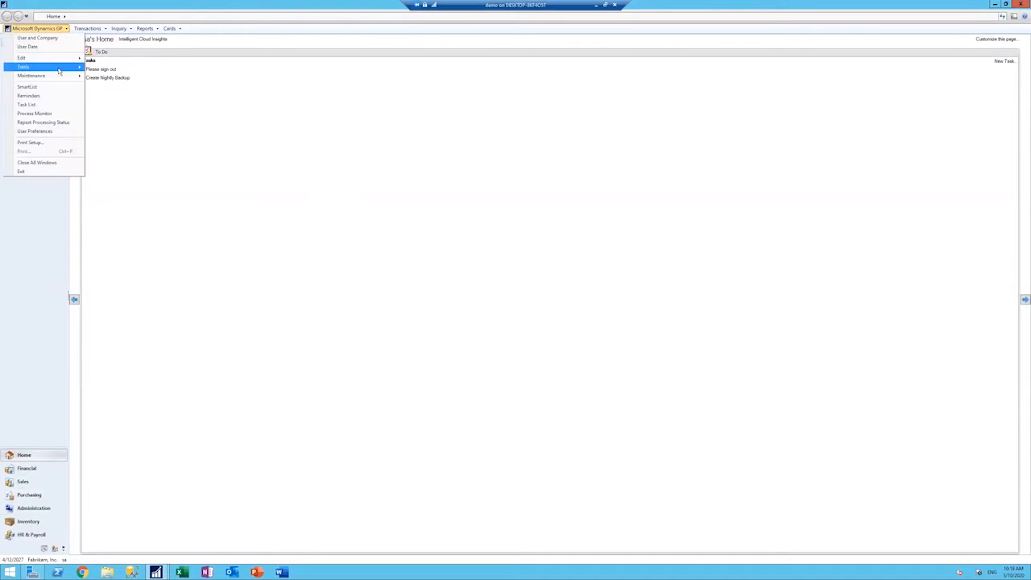
mouse_move(59, 68)
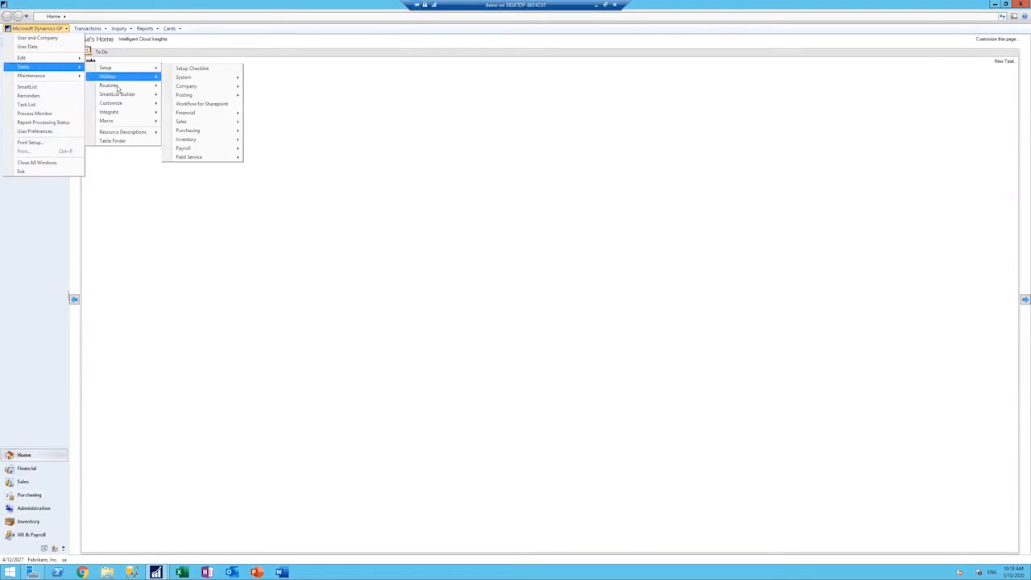
mouse_move(94, 86)
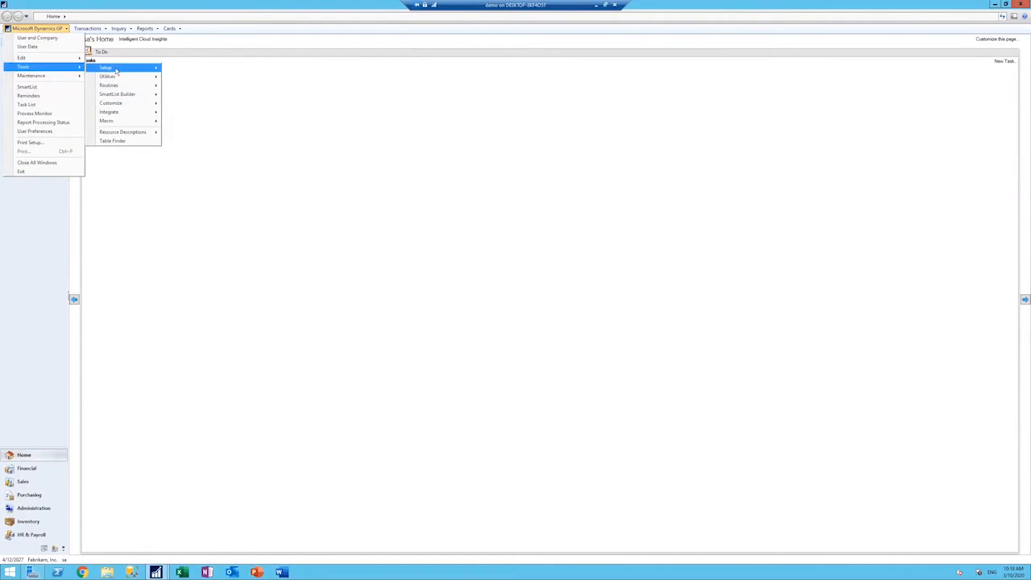
mouse_move(113, 67)
mouse_move(206, 77)
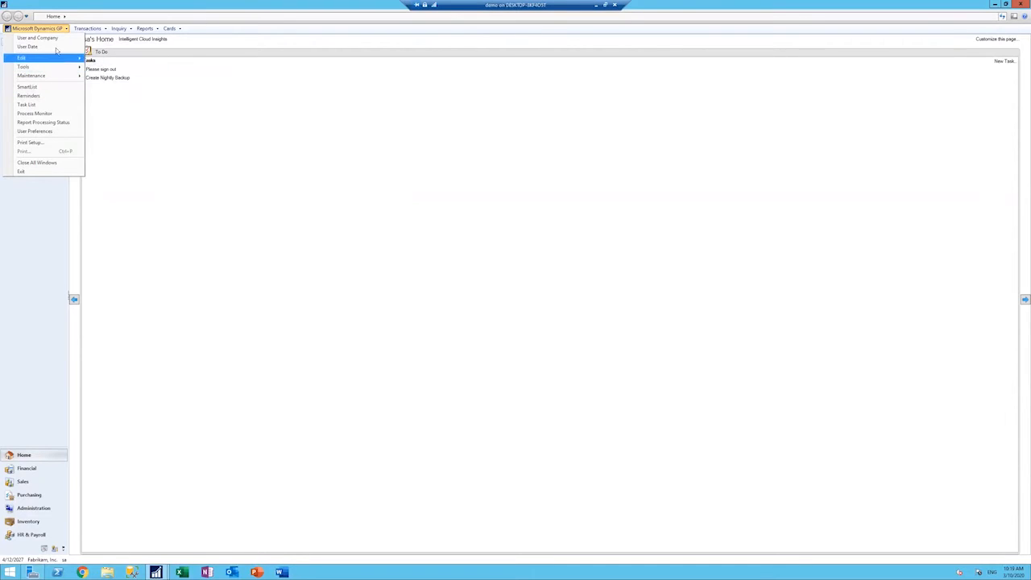
left_click(162, 106)
Step: Start a security task with ID SMARTLIST BUILDER, using "Smartlist builder user" as both its name and description
left_click(65, 30)
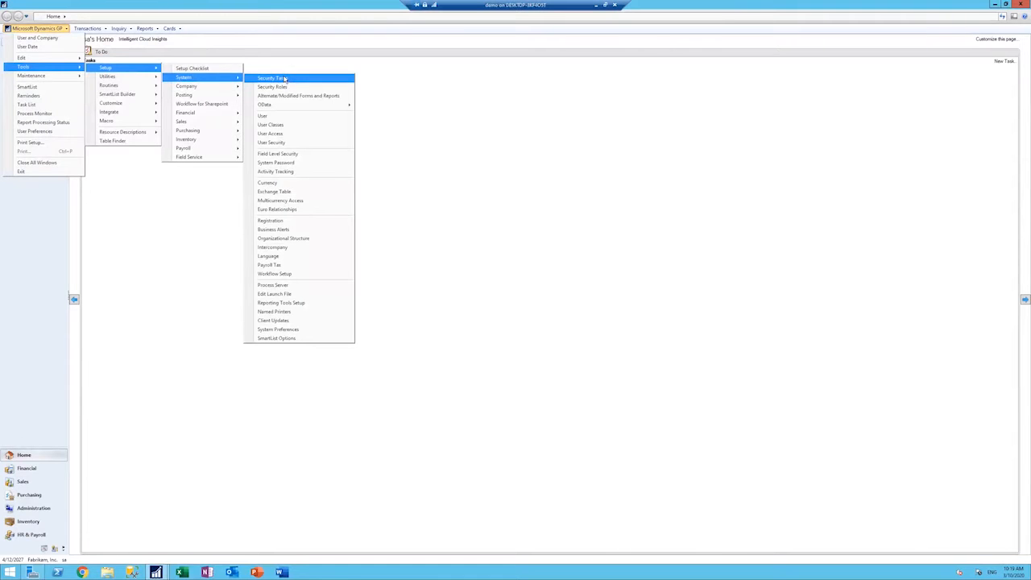
left_click(301, 88)
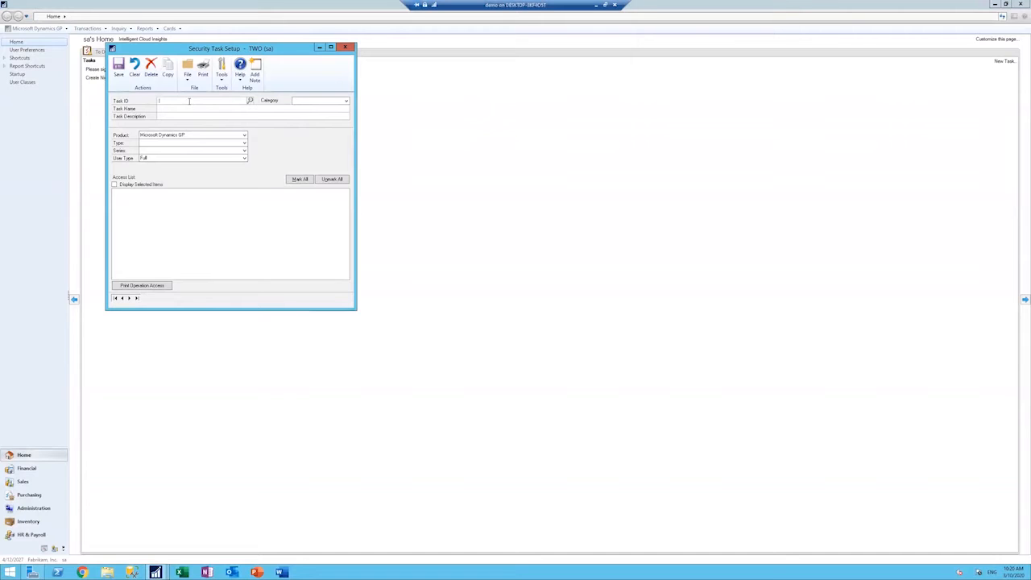
type("SMARTLIST BUILDER")
left_click(192, 108)
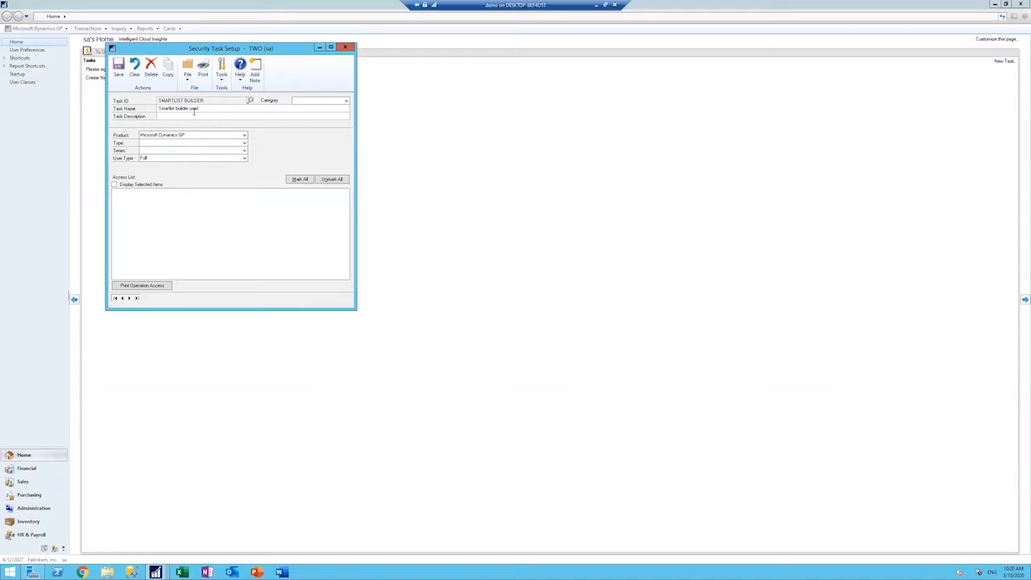
left_click_drag(199, 109, 158, 109)
key("ctrl+c")
key("Tab")
key("ctrl+v")
left_click(244, 135)
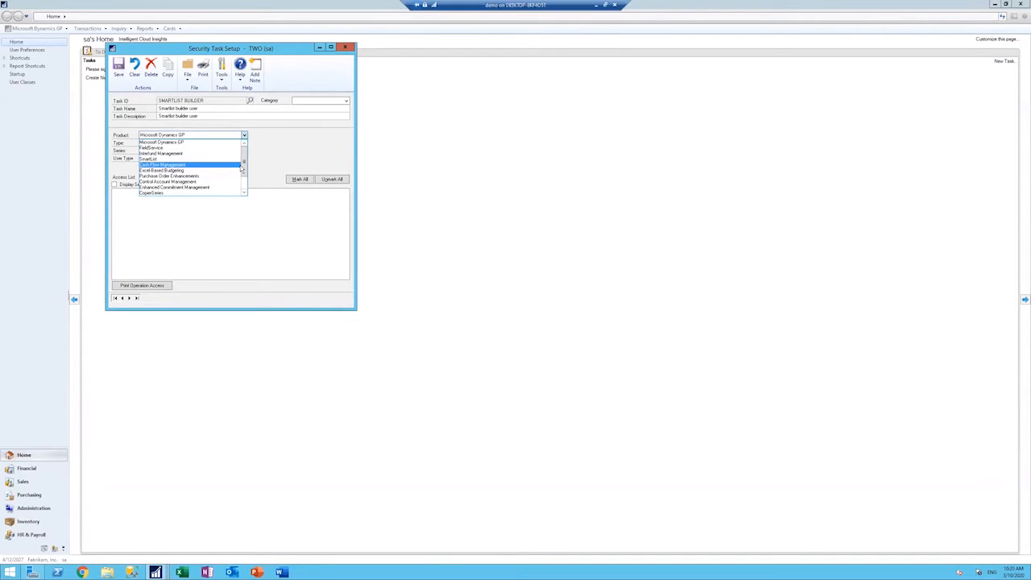
left_click(258, 148)
left_click(244, 143)
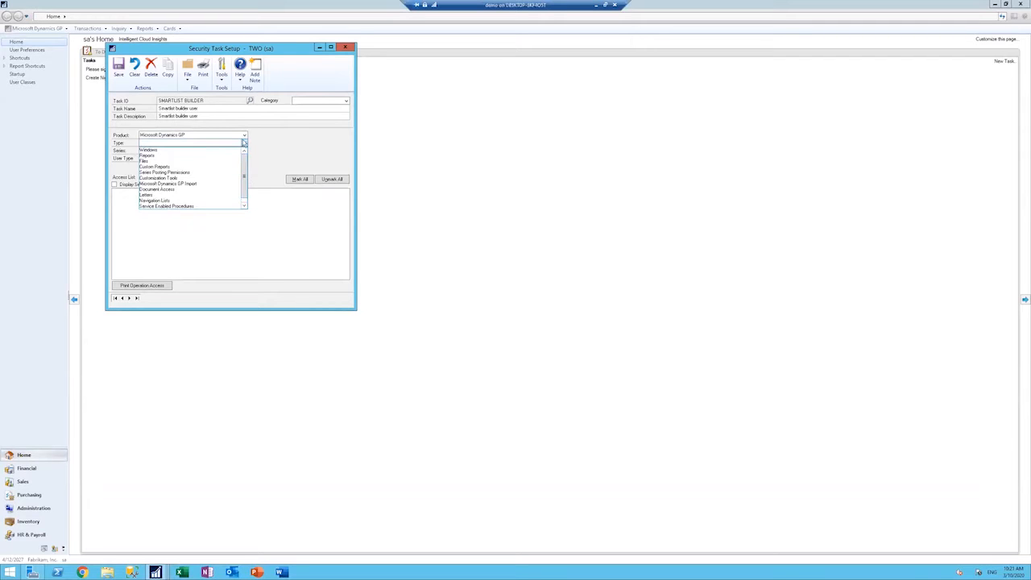
left_click(245, 138)
Step: Set the security task's product to SmartList, type to SmartList Object and series to SmartList Objects
left_click(244, 137)
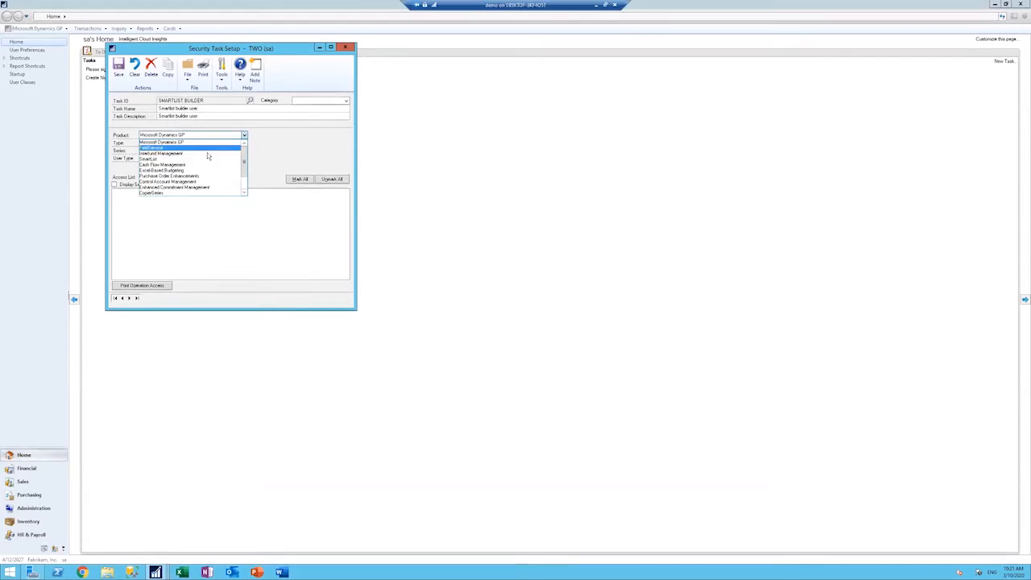
left_click(198, 160)
left_click(245, 143)
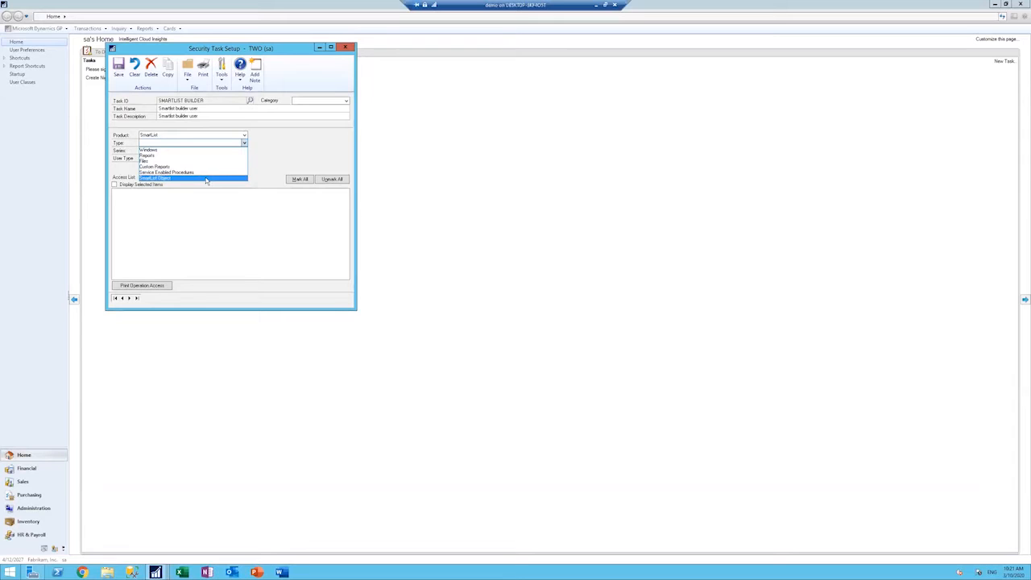
left_click(207, 178)
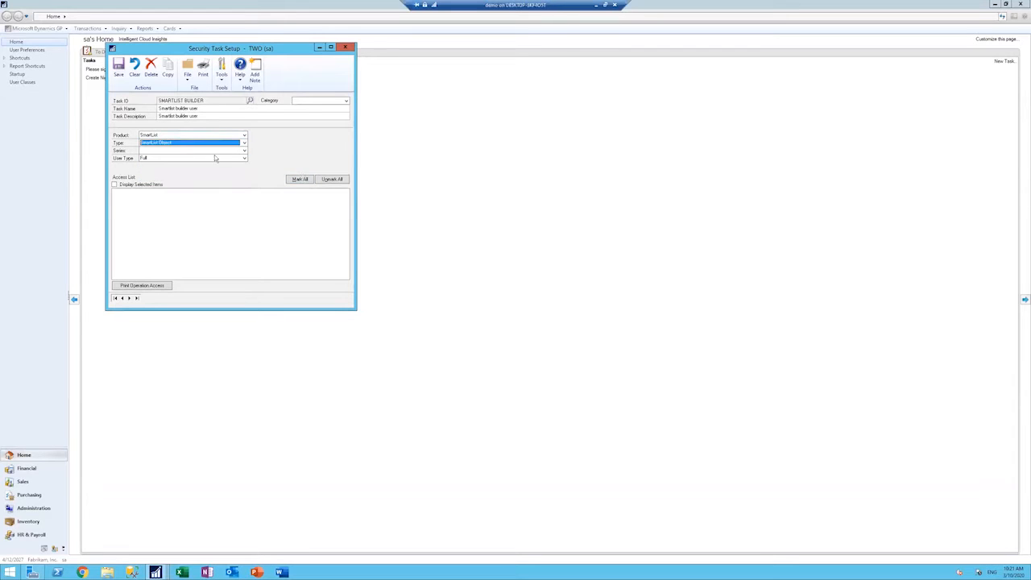
left_click(244, 152)
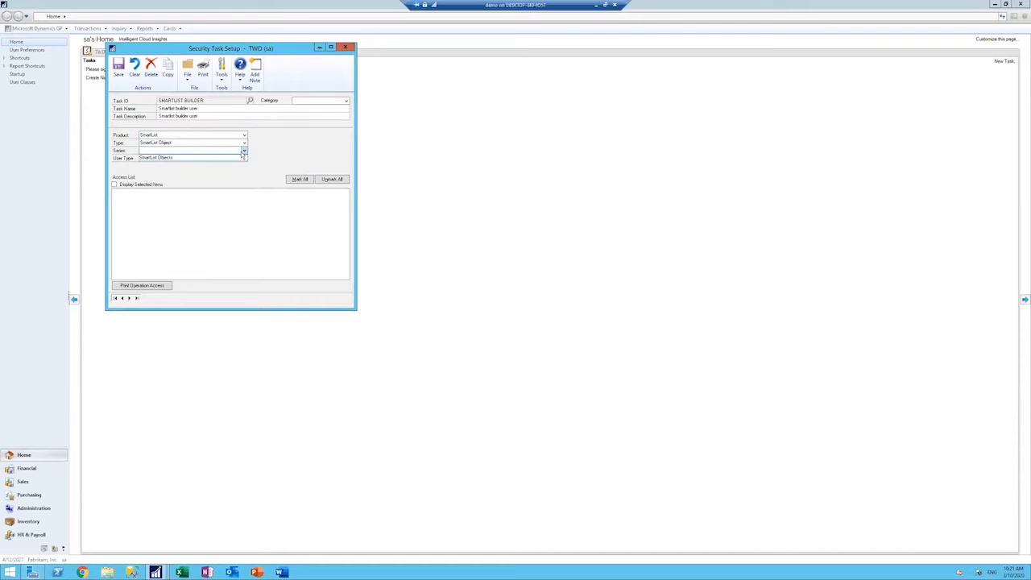
left_click(237, 156)
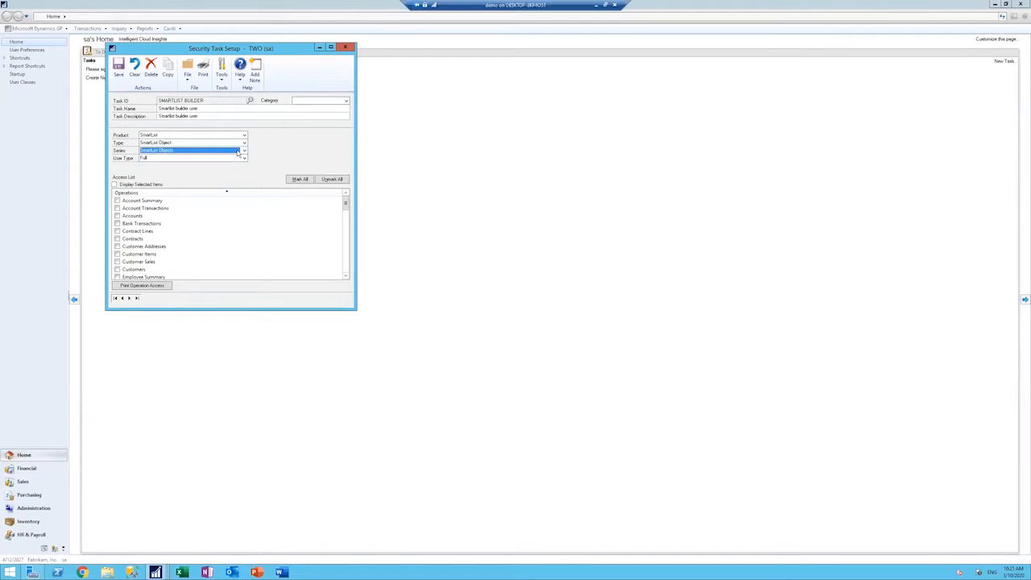
Step: Set the security task's category to Purchasing, then save the task and close its setup window
left_click(346, 101)
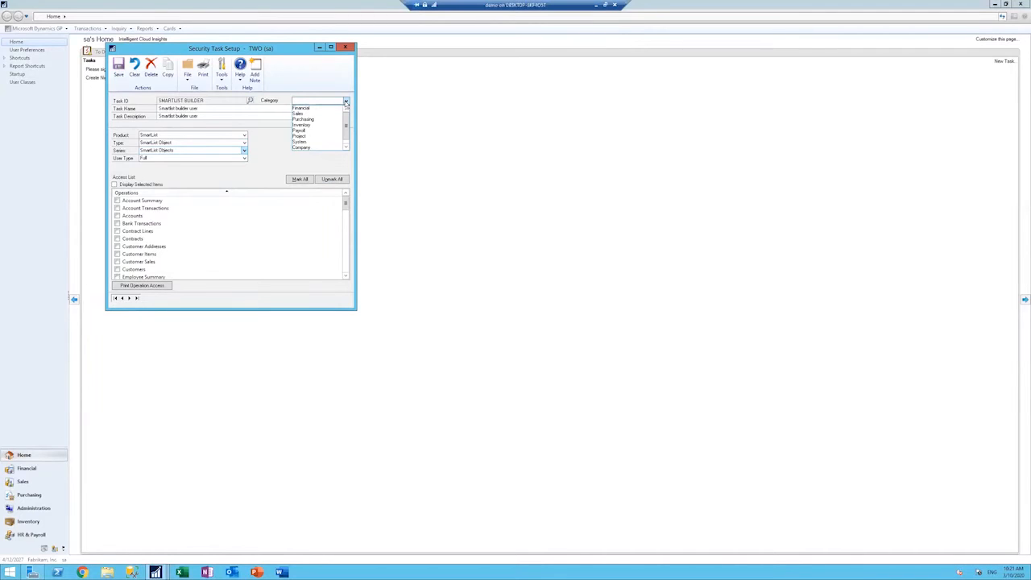
left_click(329, 120)
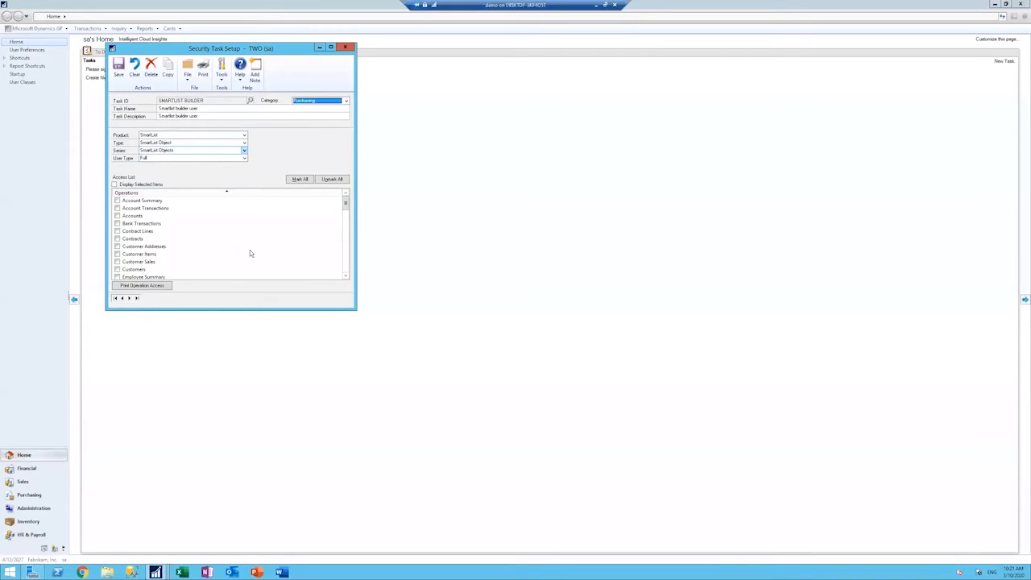
mouse_move(346, 204)
left_mouse_down()
mouse_move(342, 246)
mouse_move(352, 201)
left_mouse_up()
left_click(120, 69)
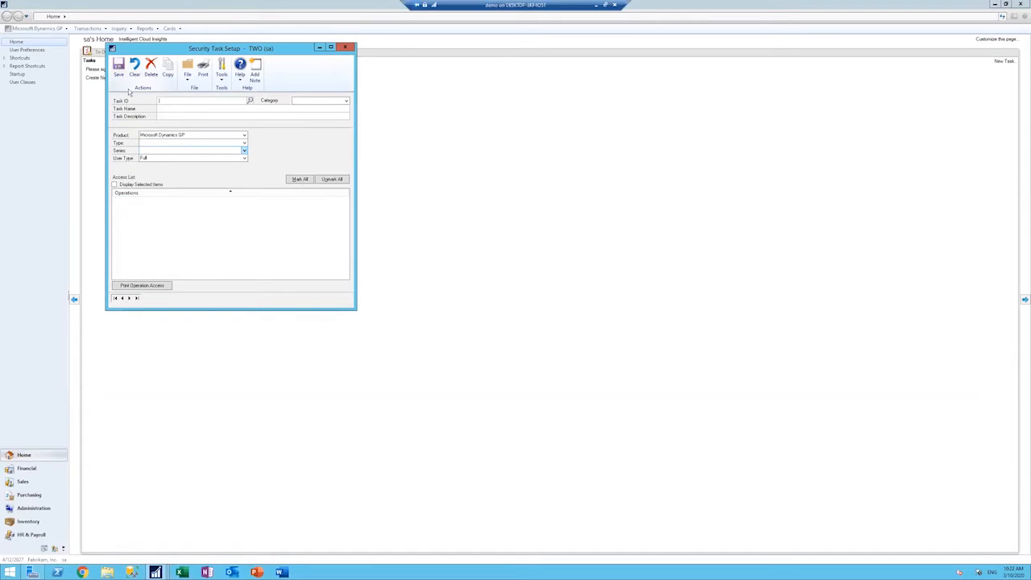
left_click(349, 48)
Step: Start a new security role with SMARLIST BUILDER ROLE as its ID, name and description
left_click(39, 29)
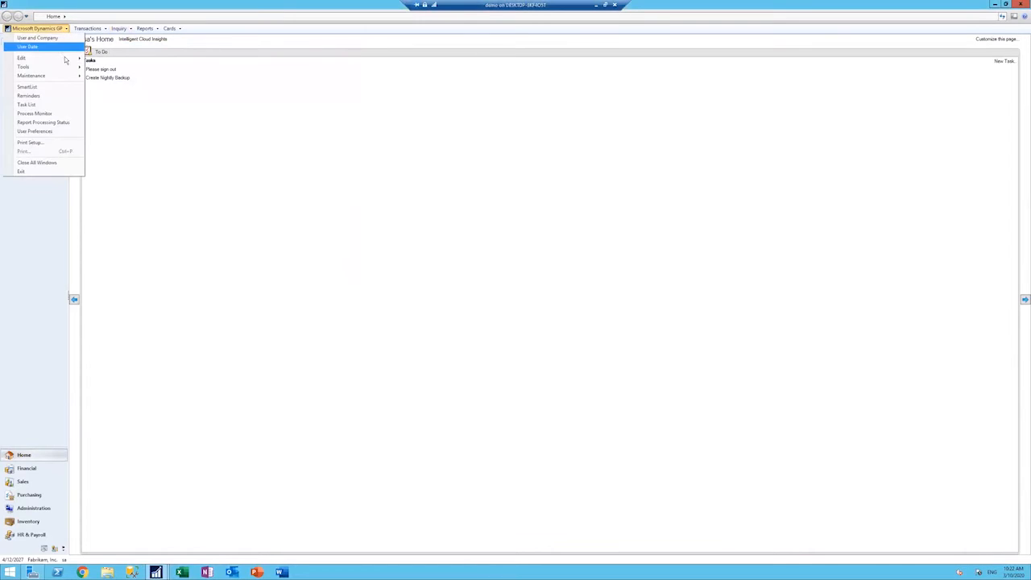
mouse_move(66, 71)
mouse_move(125, 69)
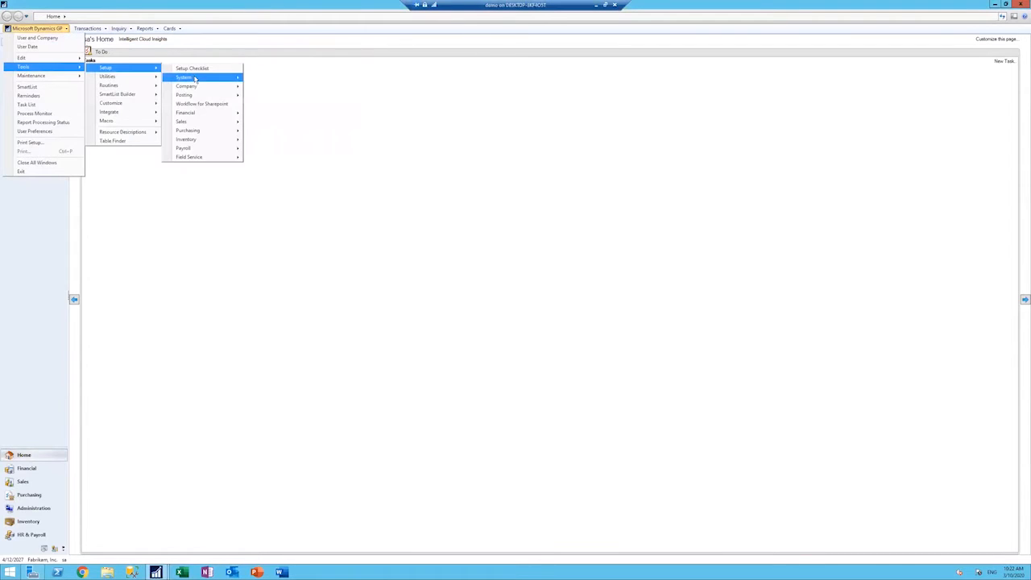
mouse_move(195, 78)
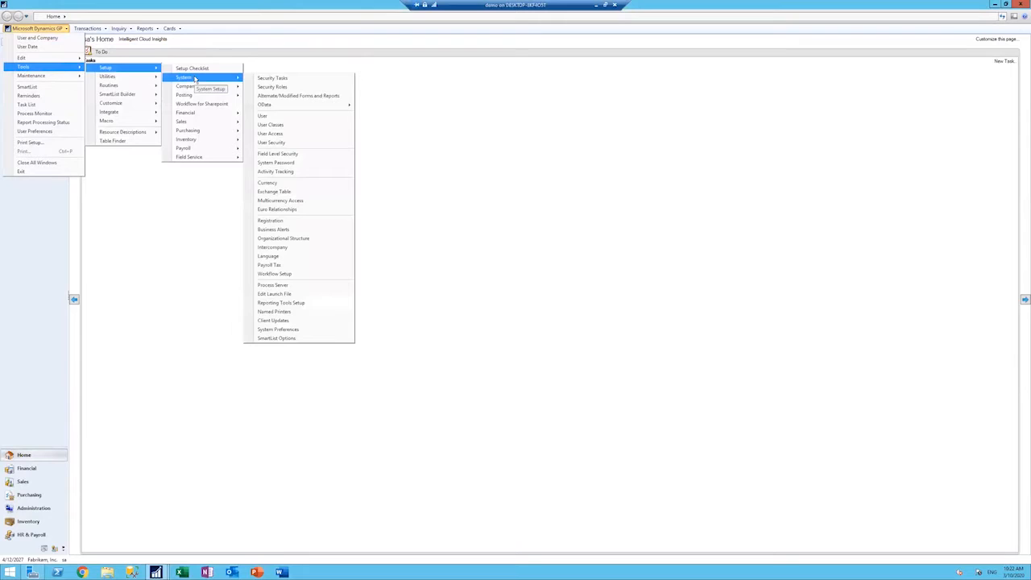
left_click(288, 87)
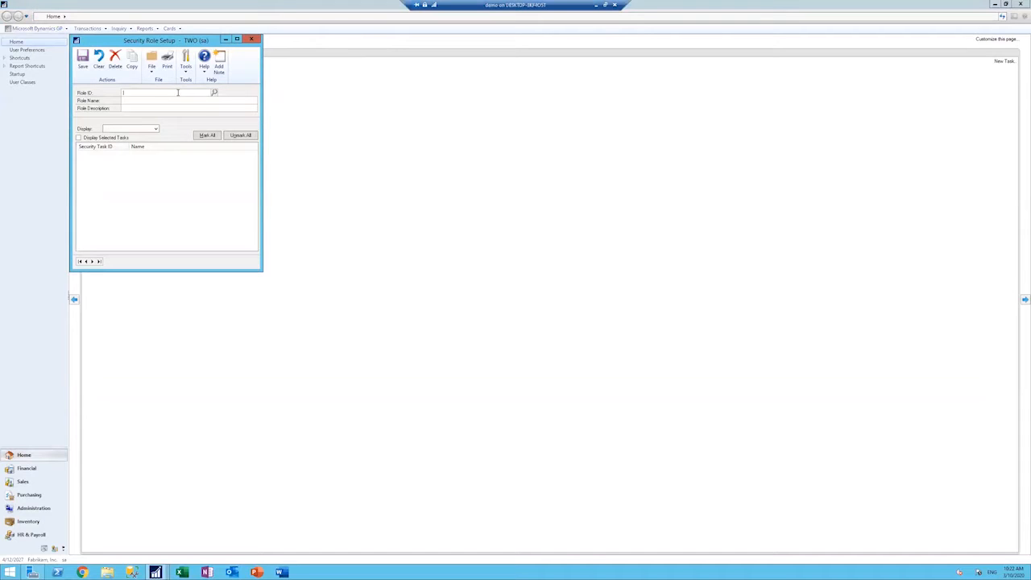
type("SMARLIST BUILDER ROLE")
left_click_drag(185, 91, 121, 93)
key("ctrl+c")
key("Tab")
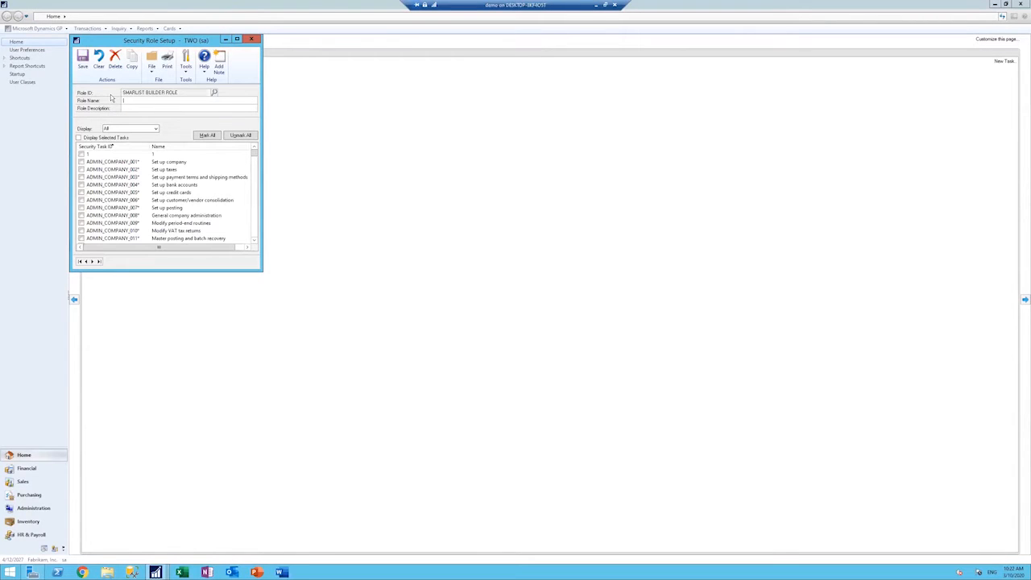
key("ctrl+v")
key("ctrl+v")
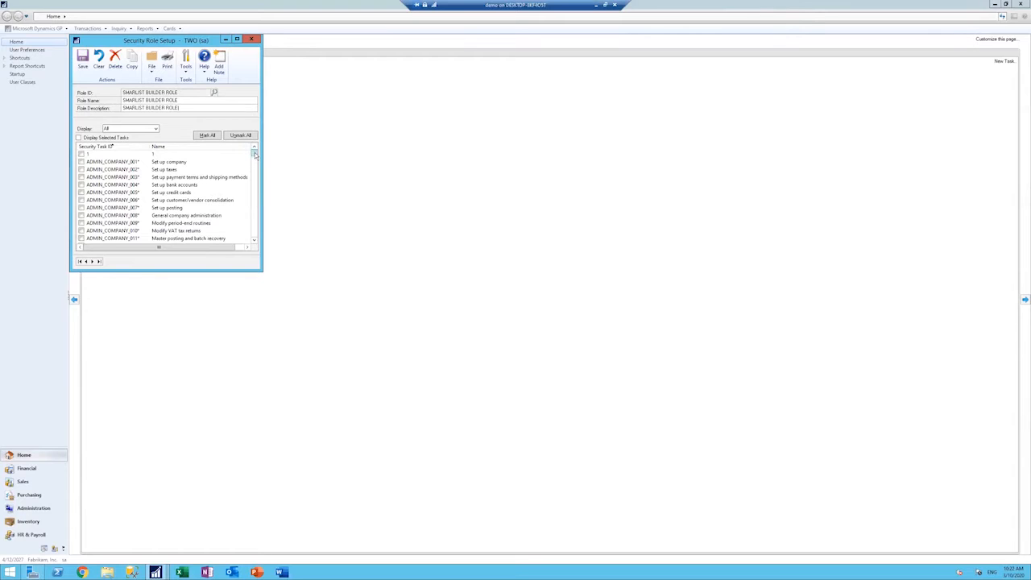
Step: Assign the SMARTLIST BUILDER task to the role, check the list of selected tasks, and save the role
left_click_drag(255, 155, 242, 223)
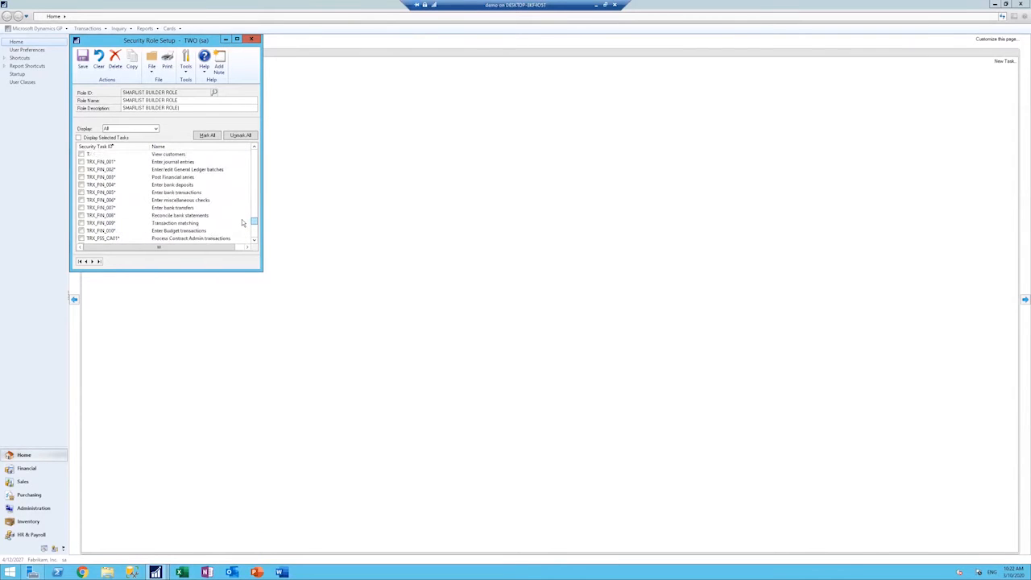
scroll(241, 222, "up", 3)
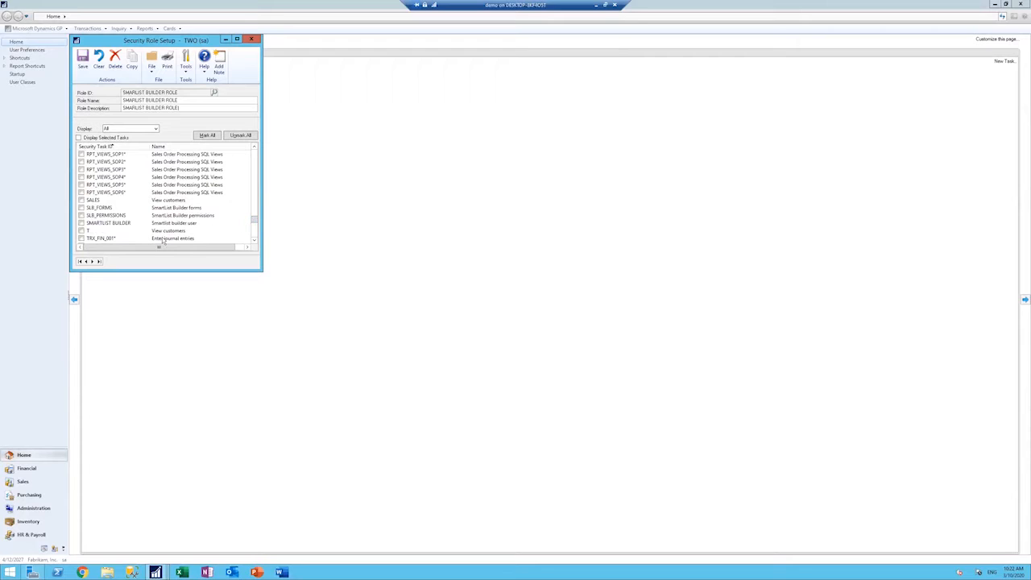
left_click(81, 223)
left_click(79, 138)
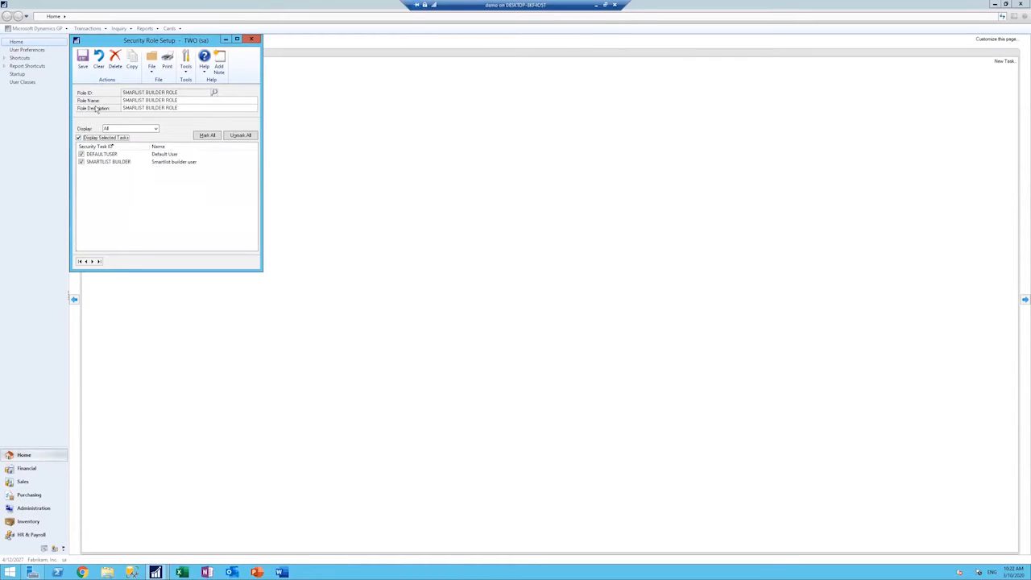
left_click(84, 63)
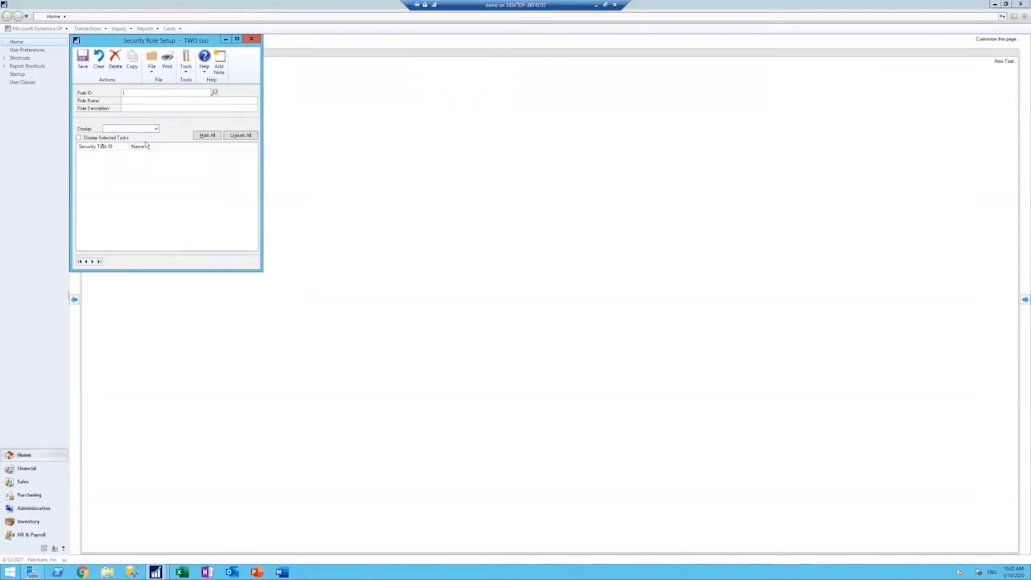
left_click(252, 39)
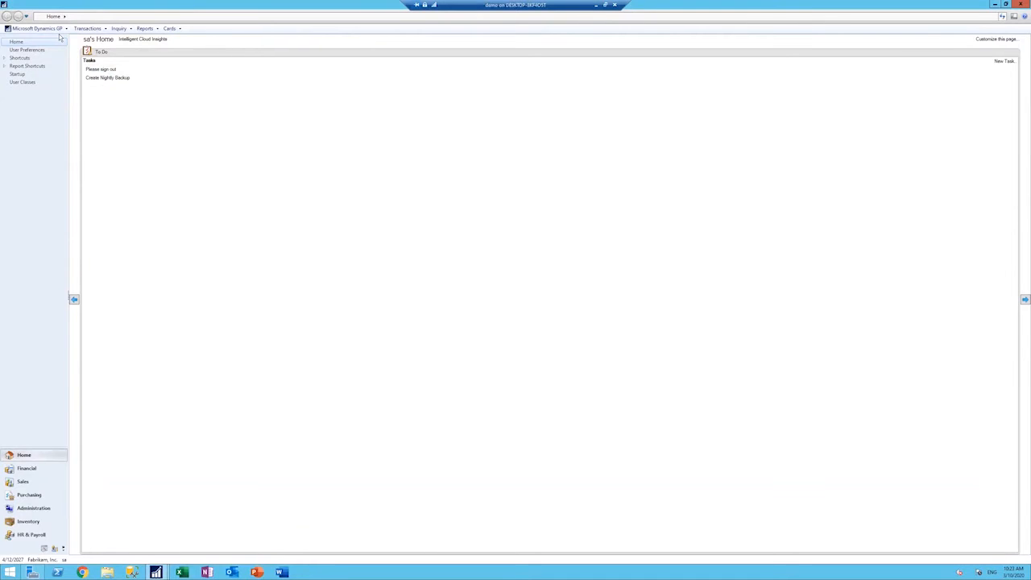
Step: Open User Security Setup from Administration and load the user listed directly below DYNSA
left_click(48, 510)
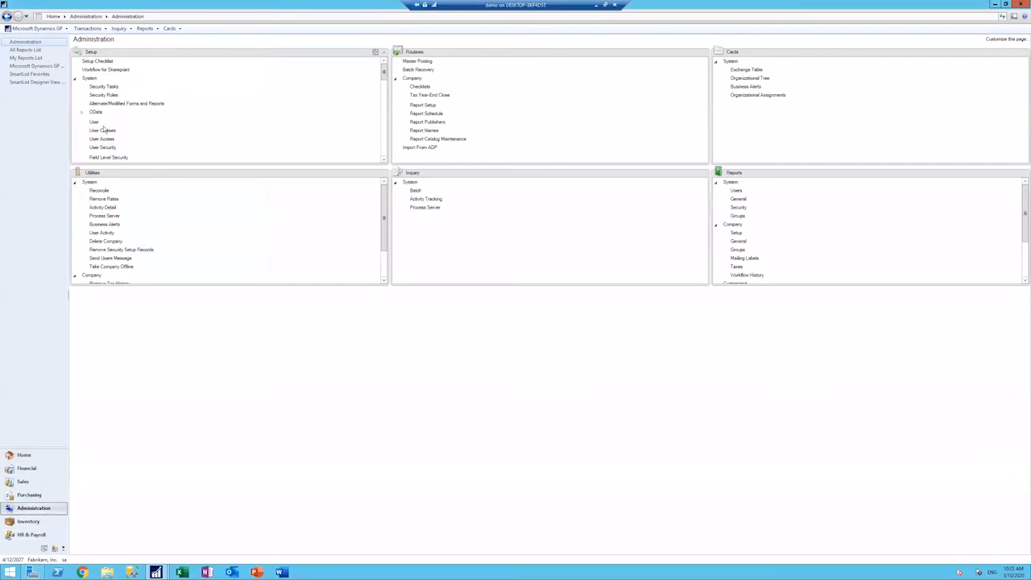
left_click(146, 146)
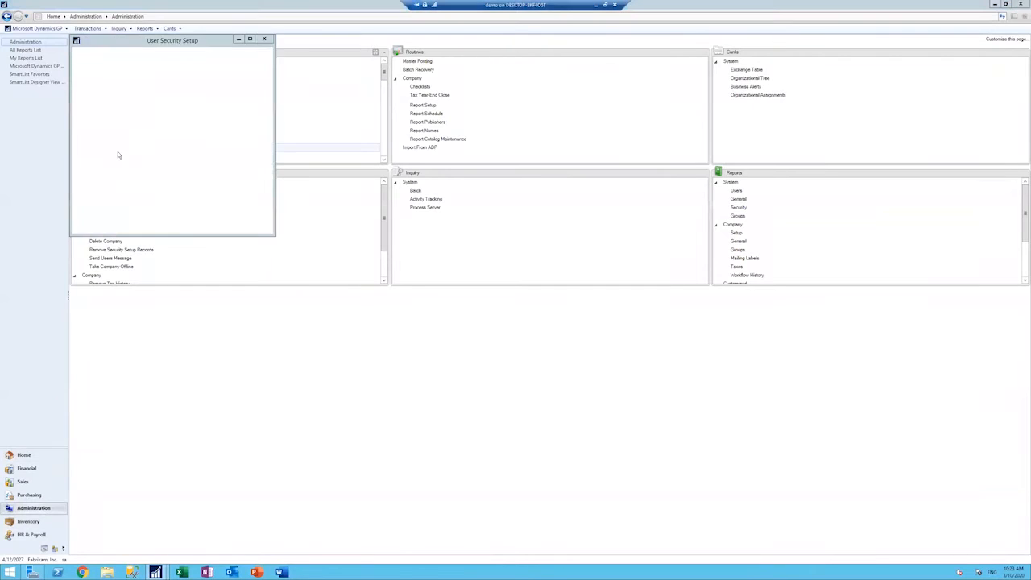
left_click(162, 93)
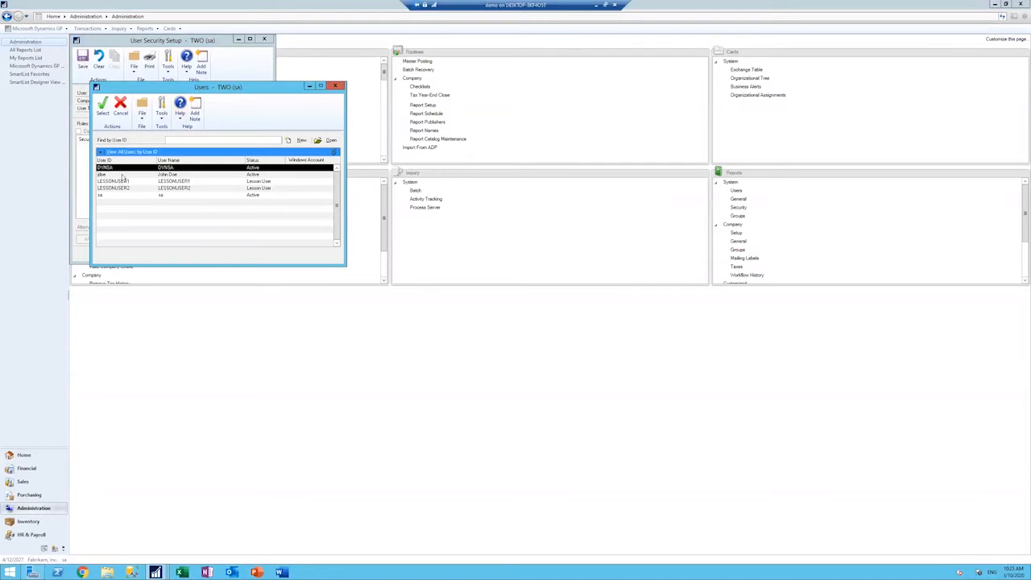
left_click(122, 177)
left_click(102, 105)
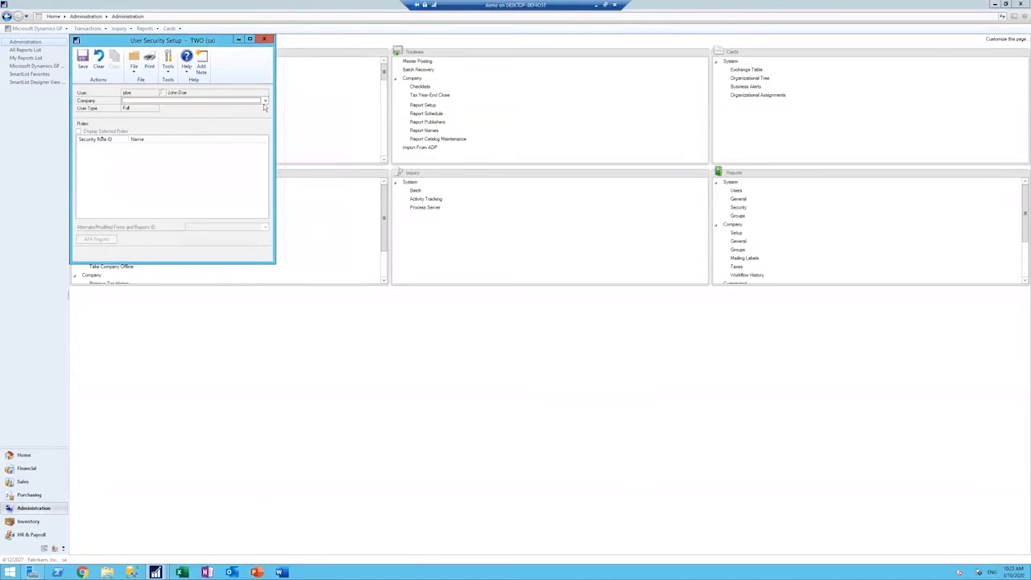
Step: Assign SMARLIST BUILDER ROLE to the user for company Fabrikam, Inc., then save and close User Security Setup
left_click(264, 101)
left_click(196, 111)
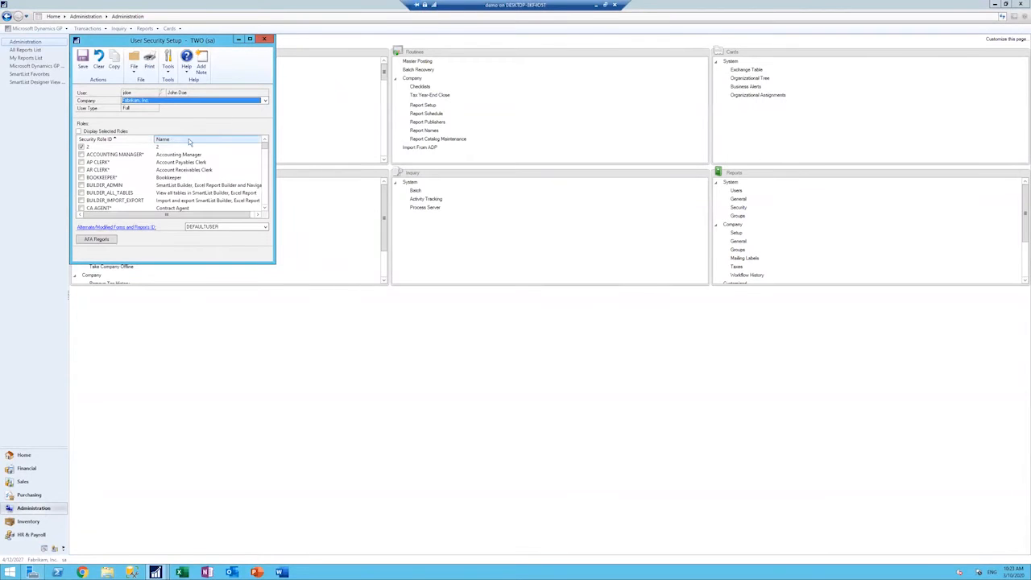
left_click_drag(265, 148, 266, 204)
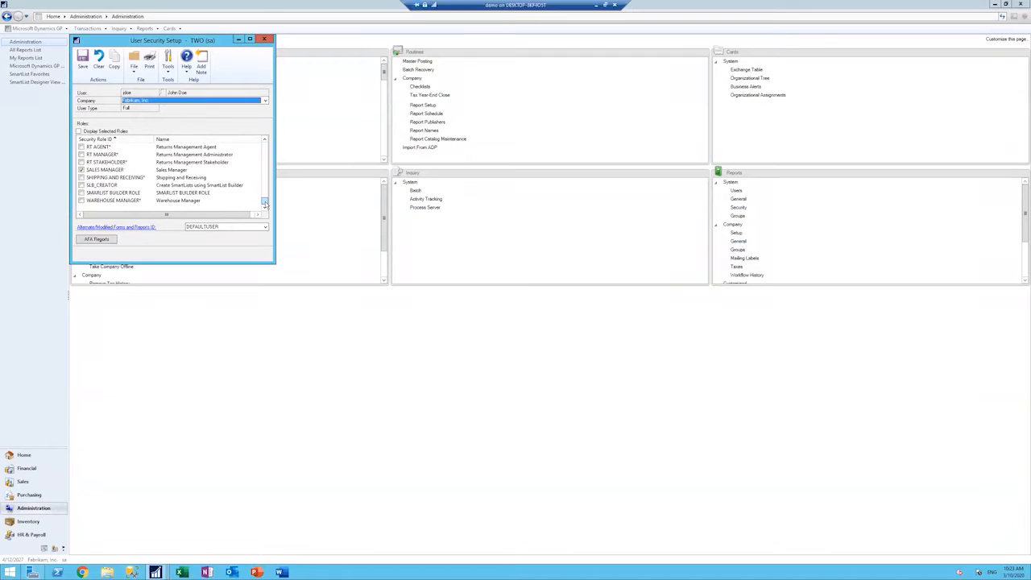
left_click(80, 193)
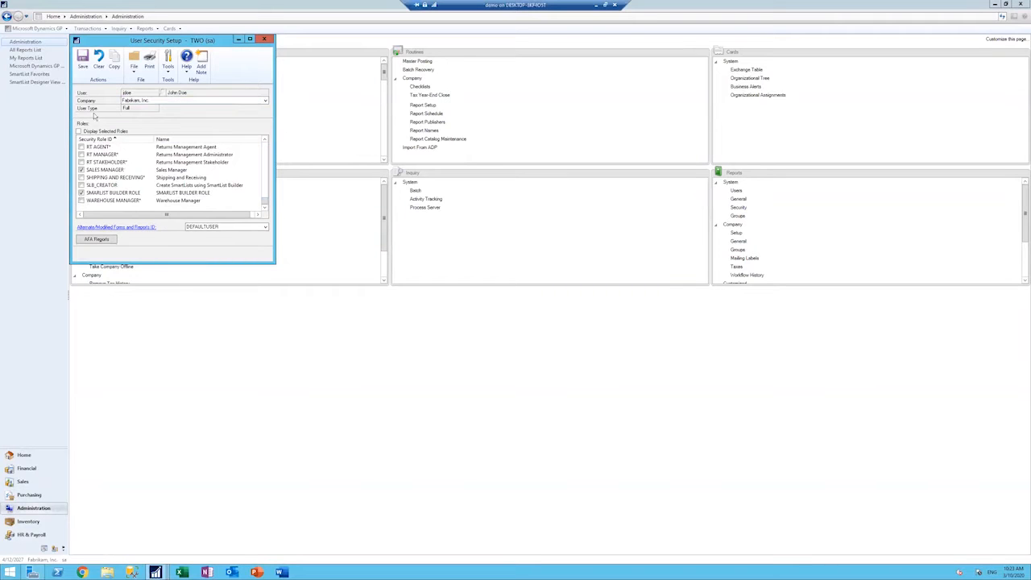
left_click(83, 61)
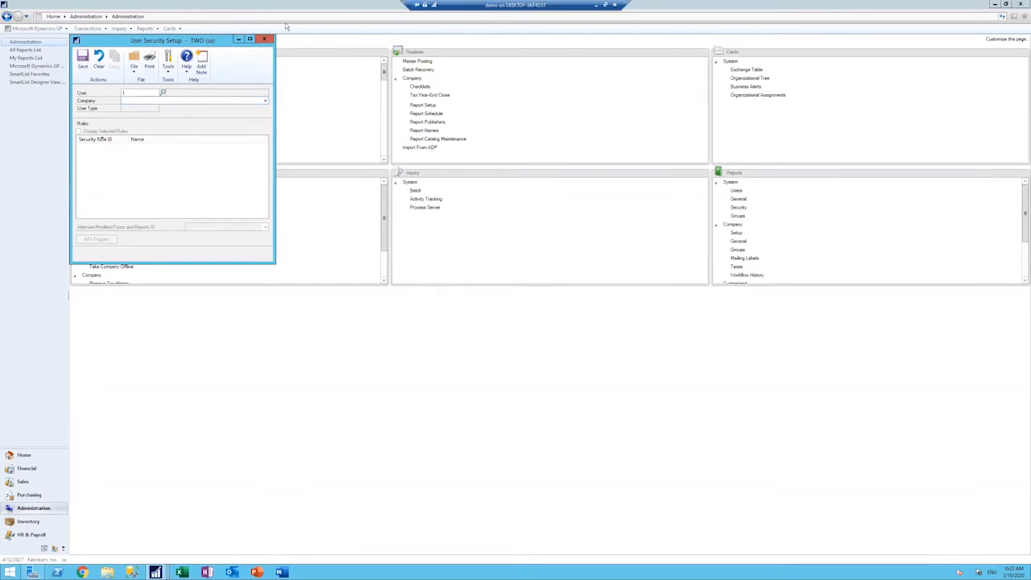
left_click(264, 39)
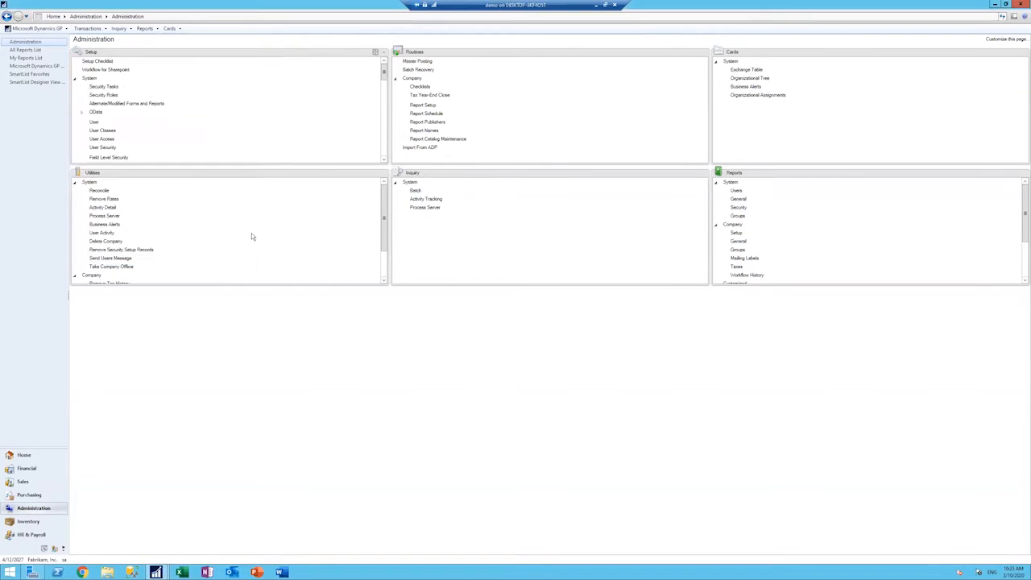
Step: Open SmartList Builder and start a new SmartList with the ID Z_ALLVENDORTRX
left_click(62, 29)
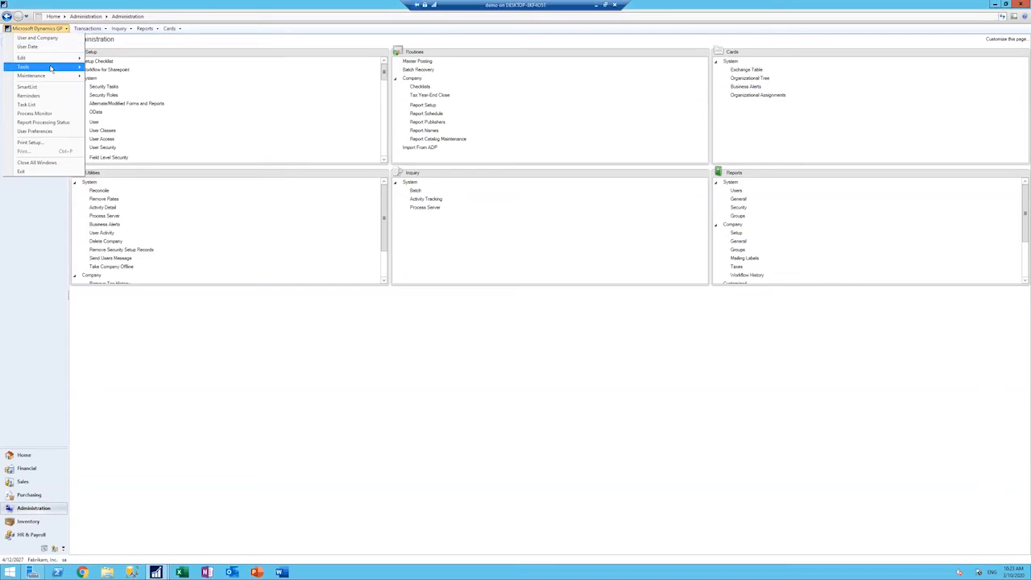
mouse_move(49, 66)
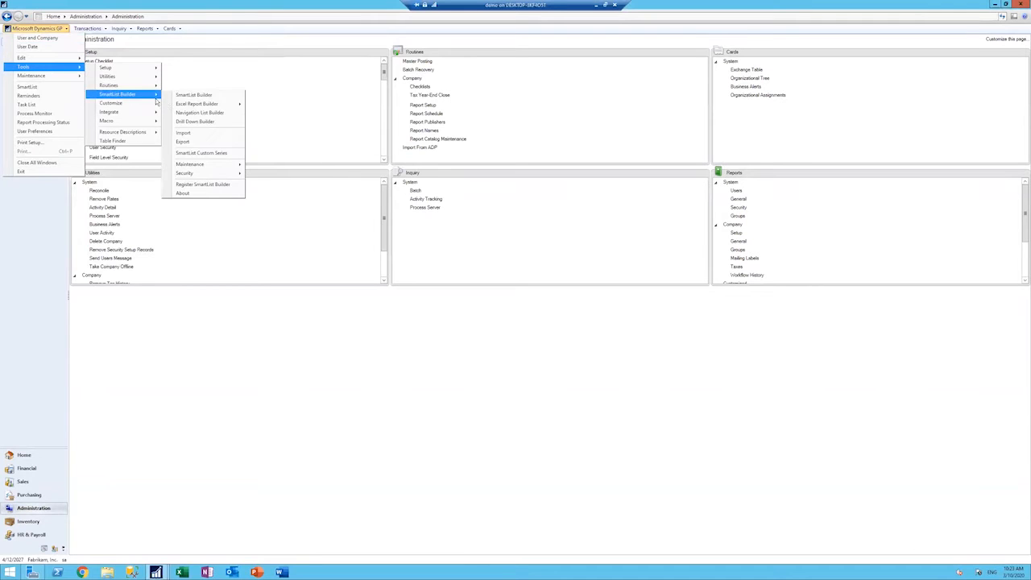
mouse_move(149, 94)
left_click(181, 95)
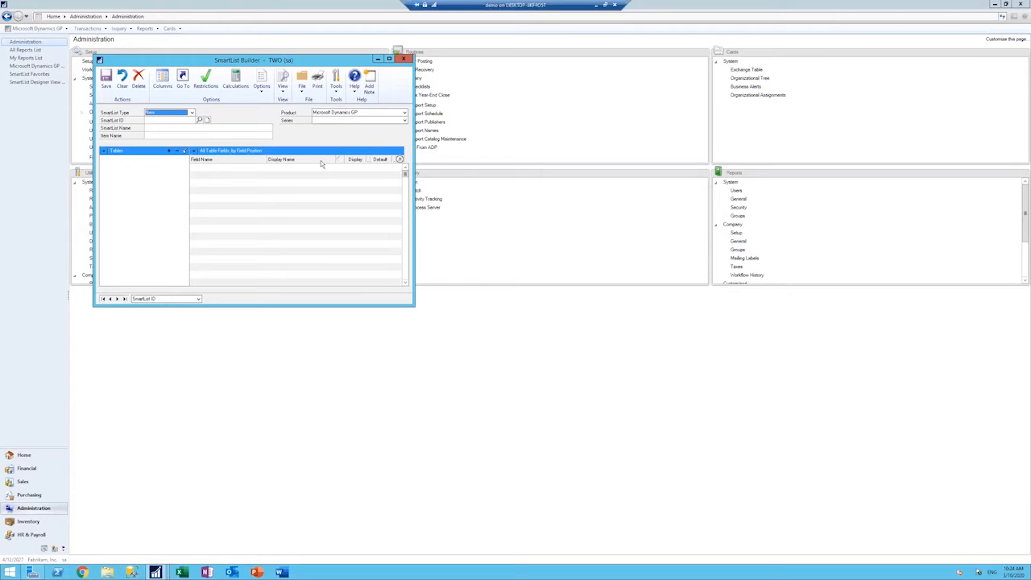
left_click(168, 119)
type("Z")
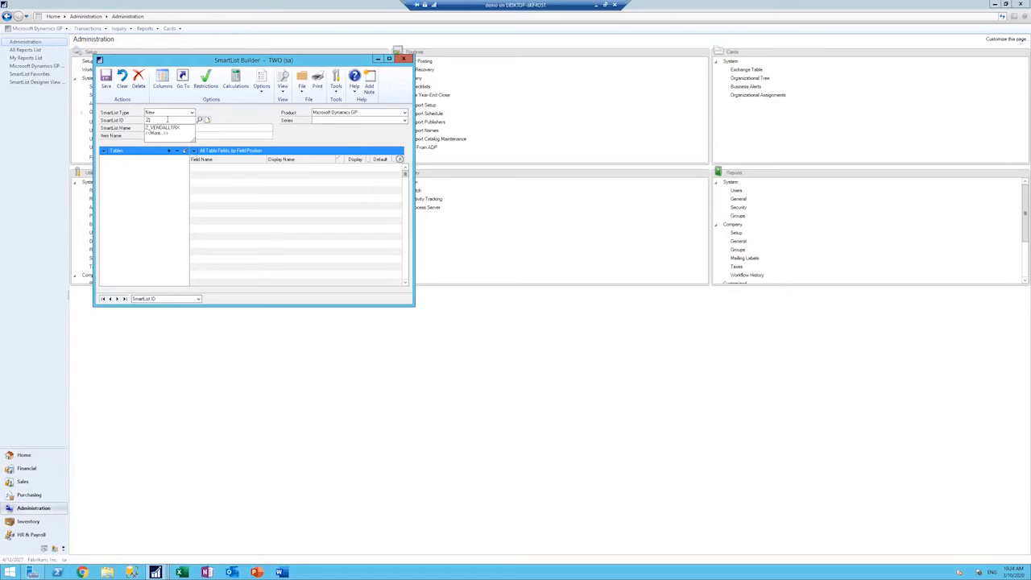
type("_N")
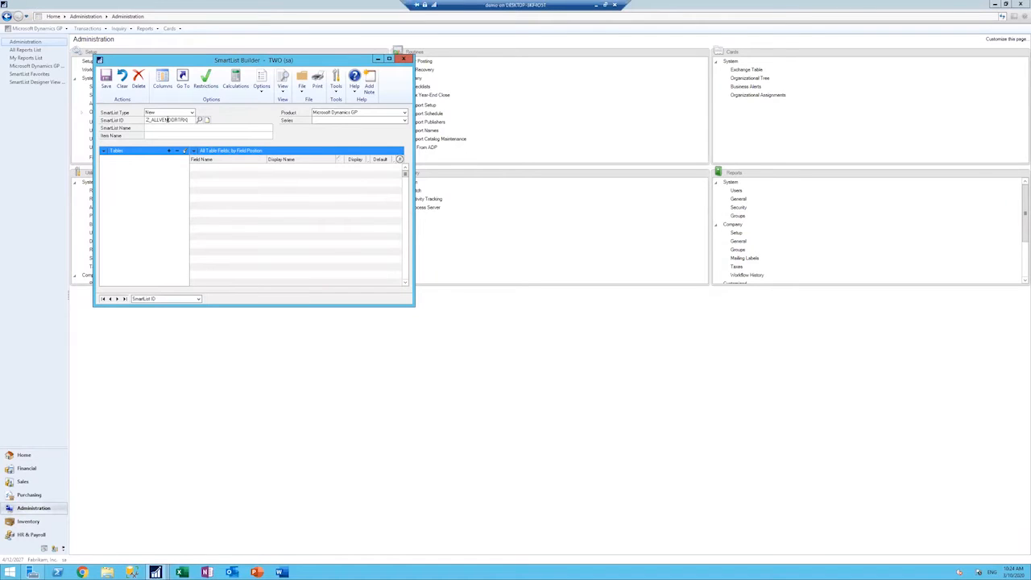
Step: Name the SmartList and its item Paid Transactions, with product Microsoft Dynamics GP and series Purchasing
left_click(175, 131)
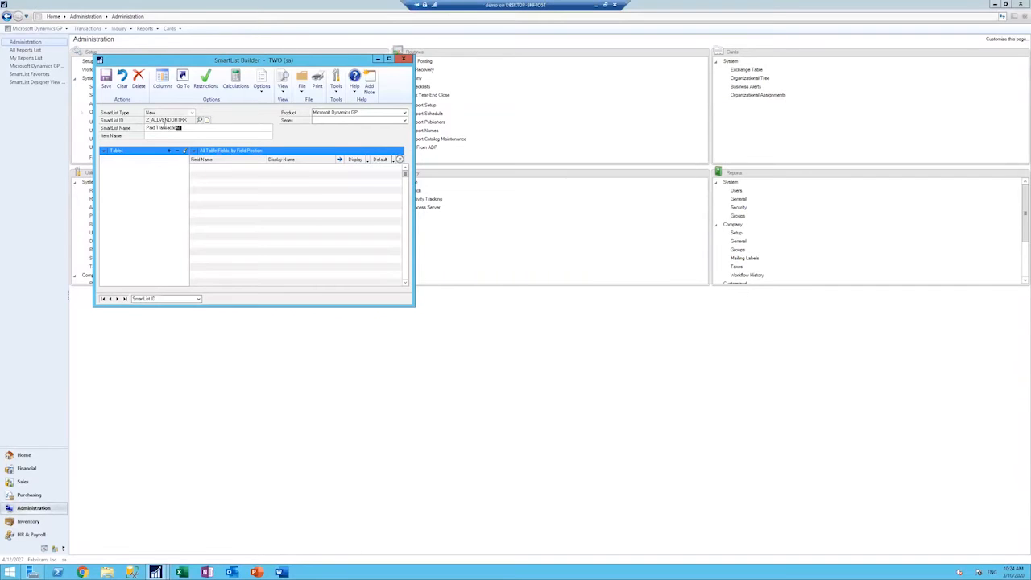
left_click_drag(184, 128, 150, 125)
key("Tab")
left_click(405, 113)
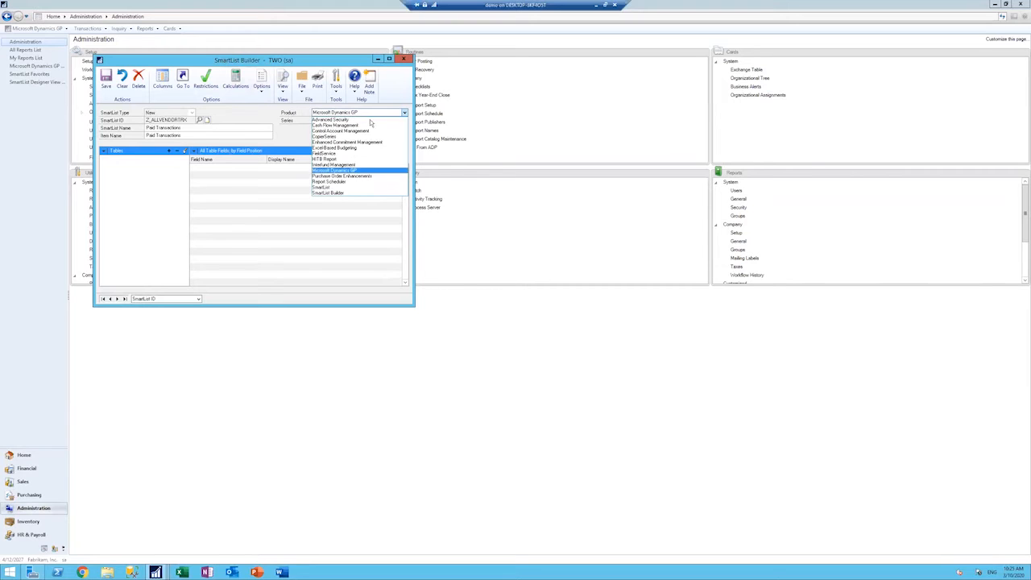
left_click(351, 171)
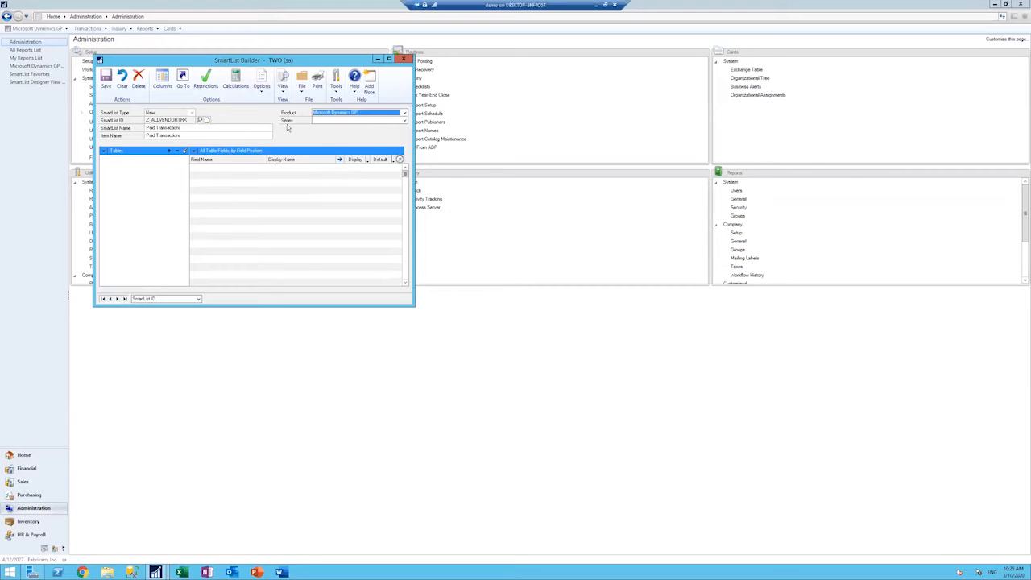
left_click(405, 120)
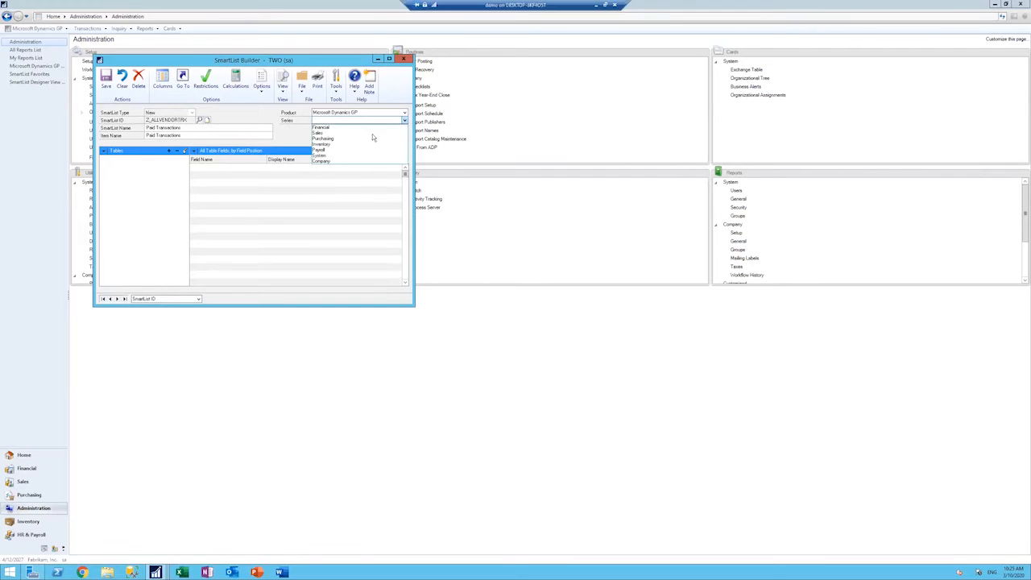
left_click(331, 139)
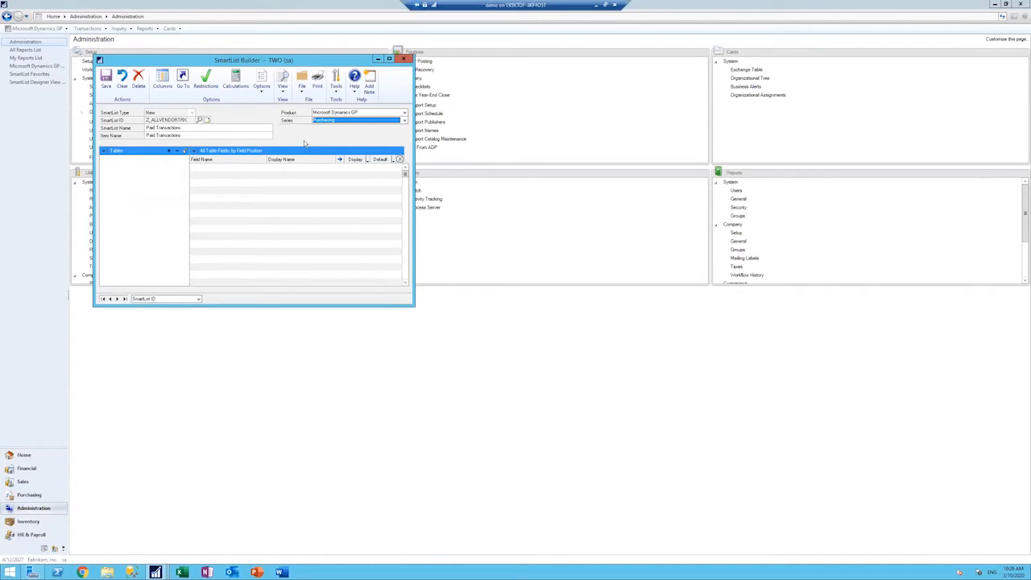
Step: Start adding a Microsoft Dynamics GP table to the SmartList and open the list of available Purchasing tables
left_click(169, 152)
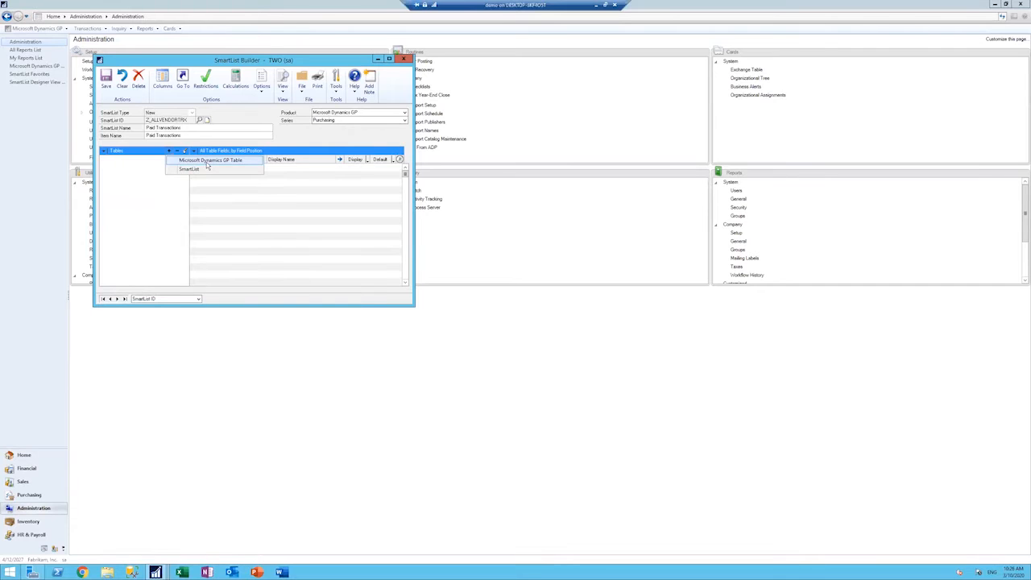
left_click(207, 162)
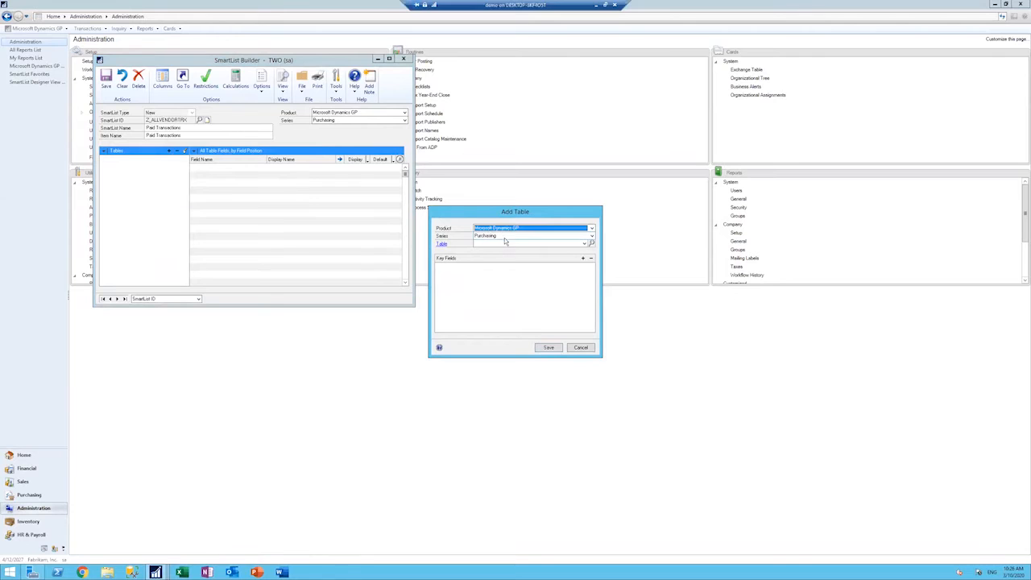
left_click(584, 244)
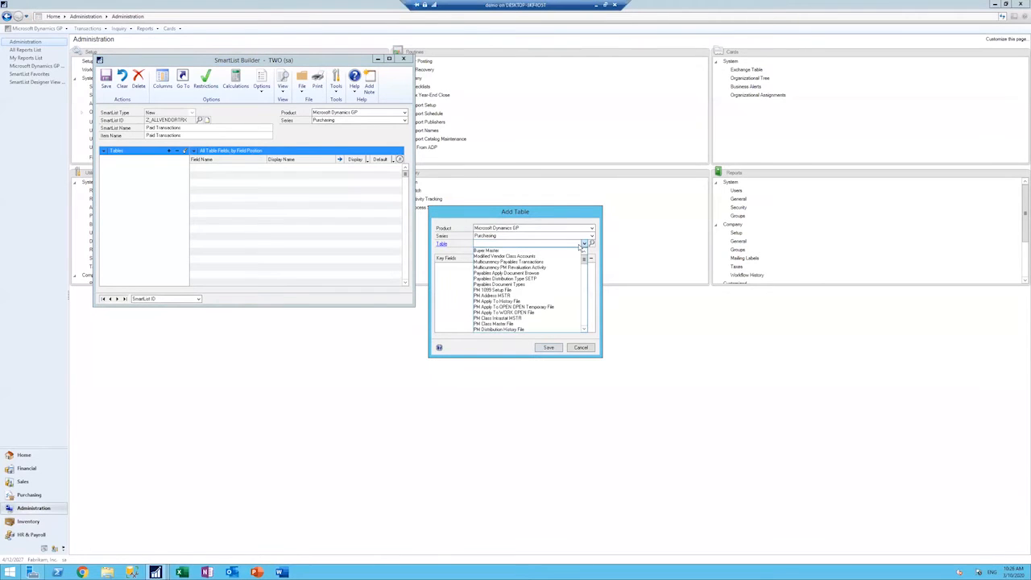
Step: Examine the available PM tables in the Purchasing series, from setup and apply files through the transaction files, then close the list
left_click(585, 331)
left_click(585, 331)
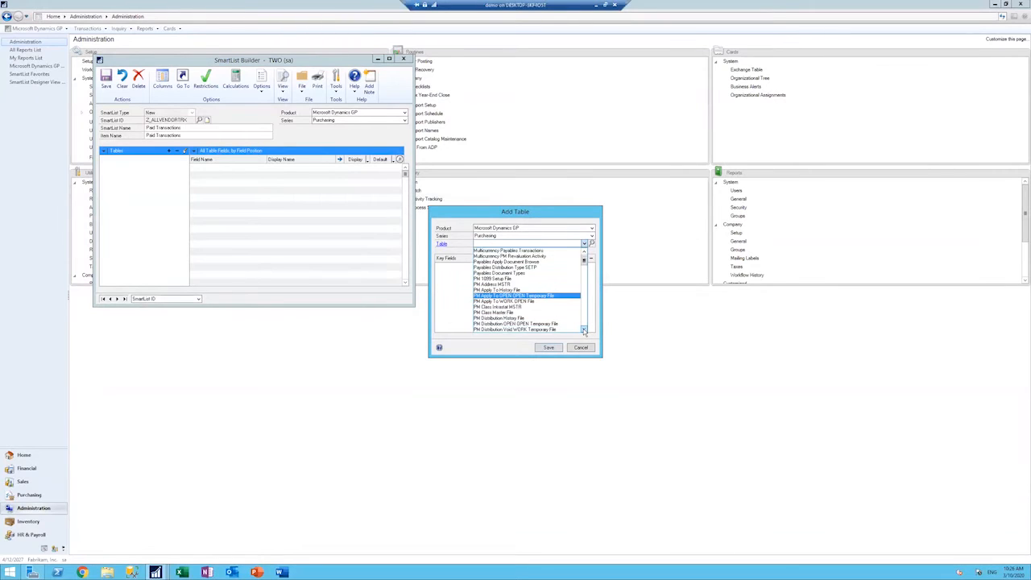
left_click(585, 332)
left_click(585, 331)
left_click(585, 331)
left_click(584, 331)
left_click(585, 331)
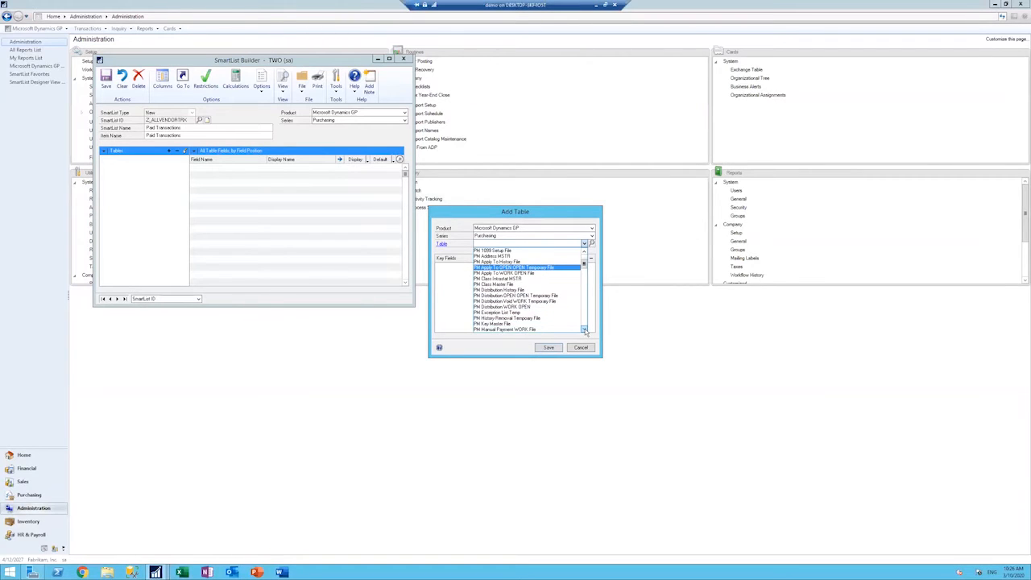
left_click(585, 331)
left_click(585, 331)
left_click(585, 331)
left_click(585, 332)
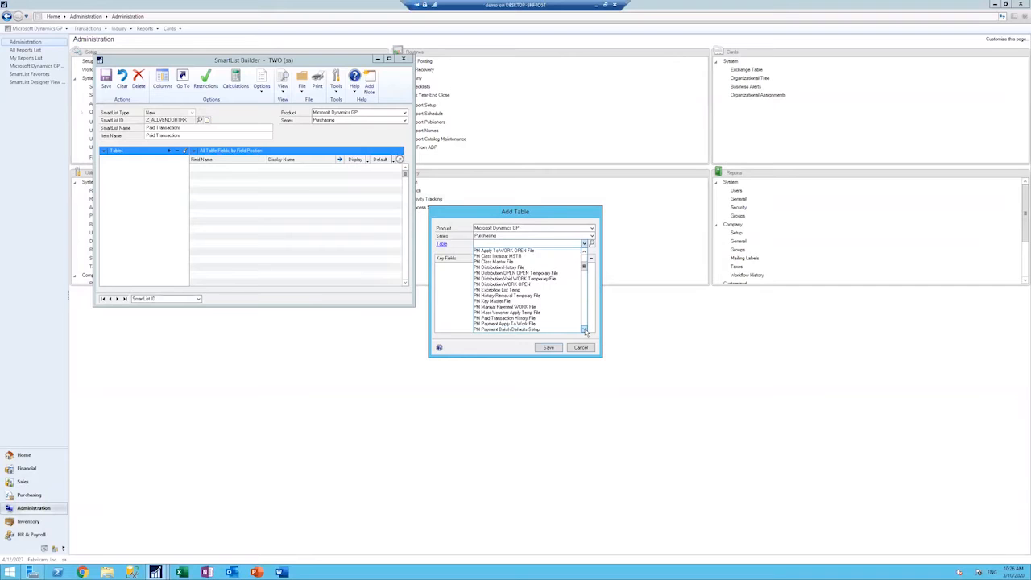
left_click(585, 331)
left_click(585, 331)
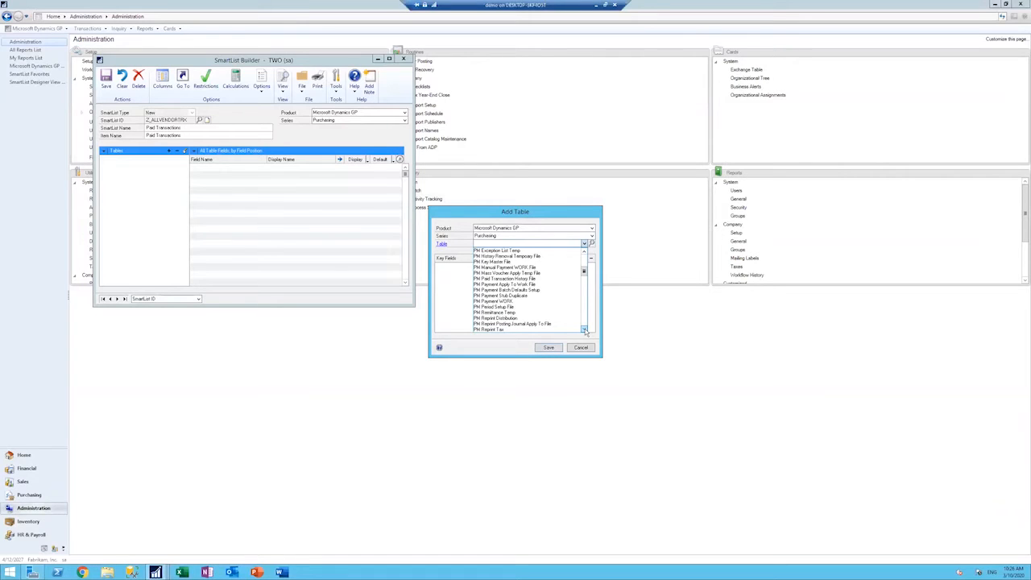
left_click(584, 332)
left_click(585, 331)
left_click(585, 331)
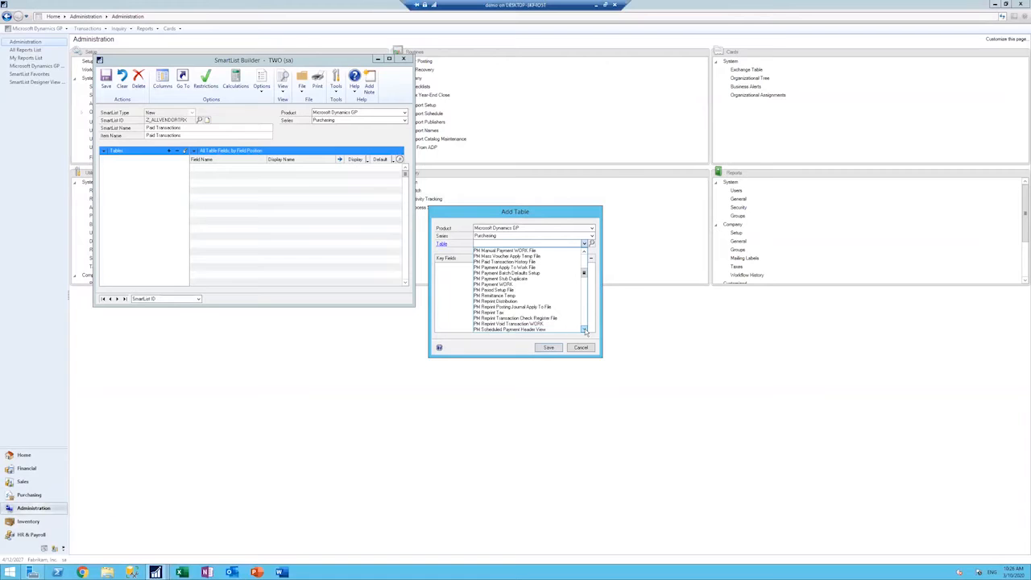
left_click(585, 331)
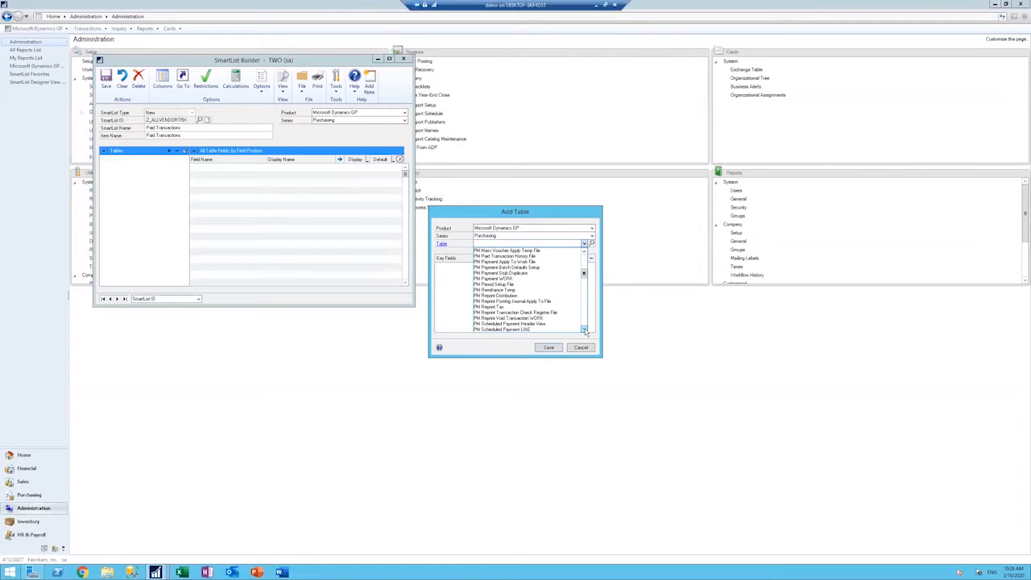
left_click(585, 332)
left_click(584, 331)
left_click(585, 331)
left_click(585, 331)
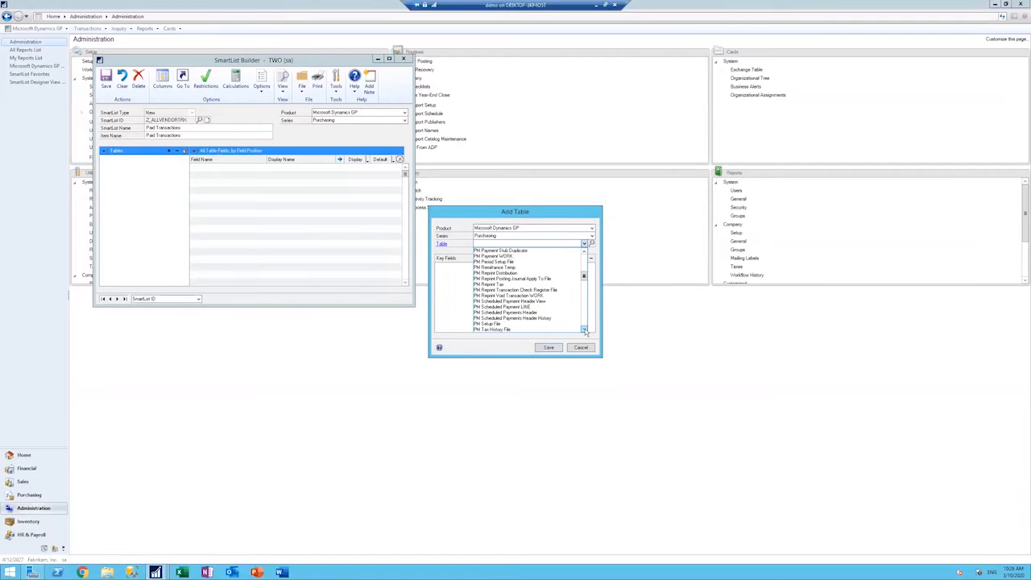
left_click(585, 332)
left_click(585, 331)
left_click(584, 332)
left_click(585, 331)
left_click(585, 331)
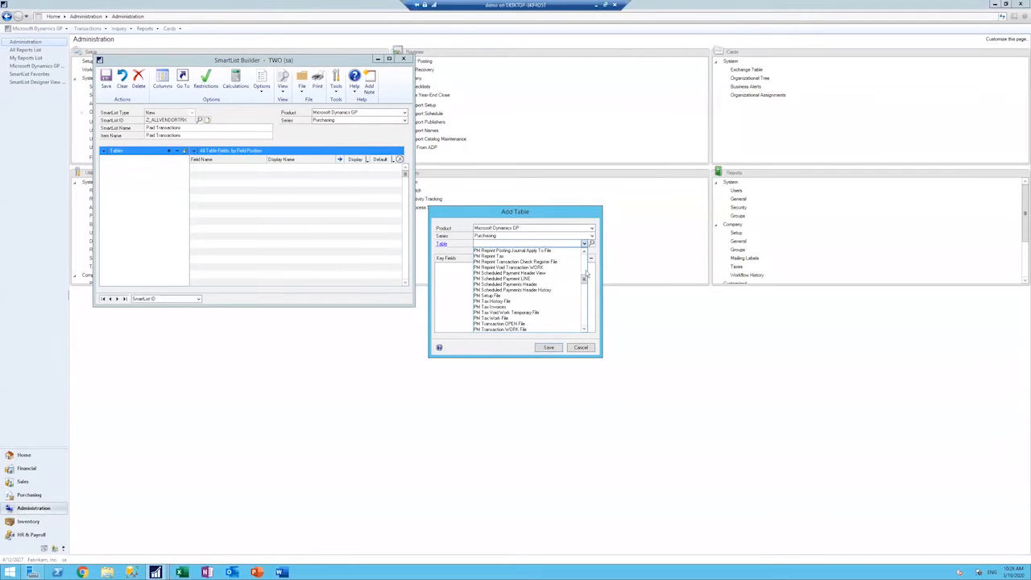
mouse_move(585, 281)
left_mouse_down()
mouse_move(585, 310)
mouse_move(583, 262)
left_mouse_up()
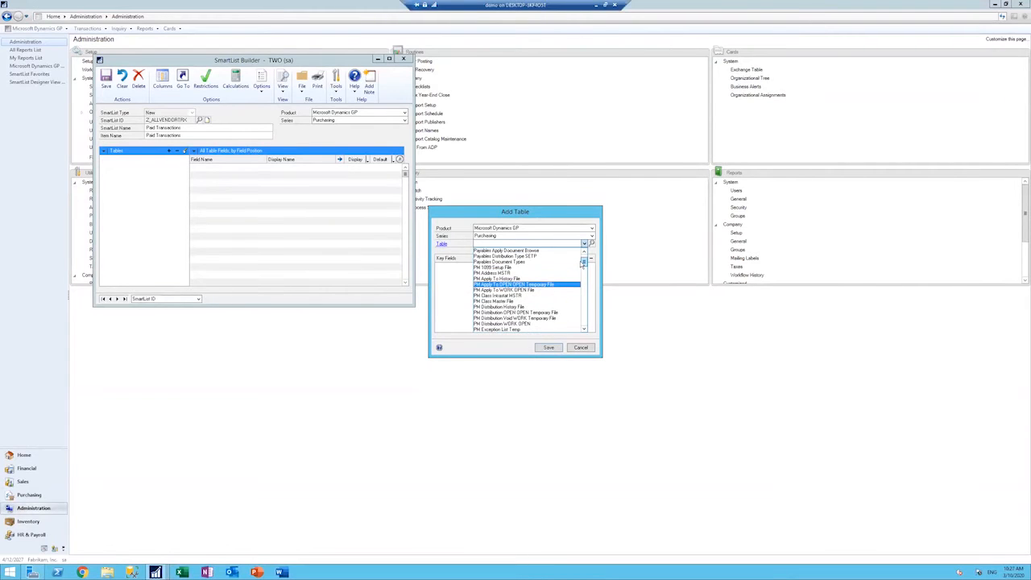
left_click(585, 330)
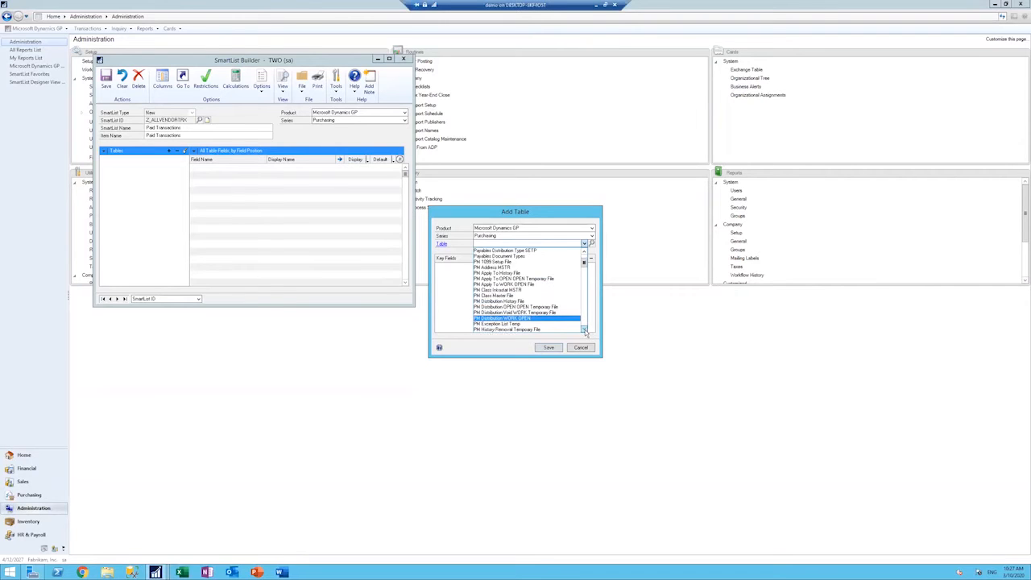
double_click(584, 330)
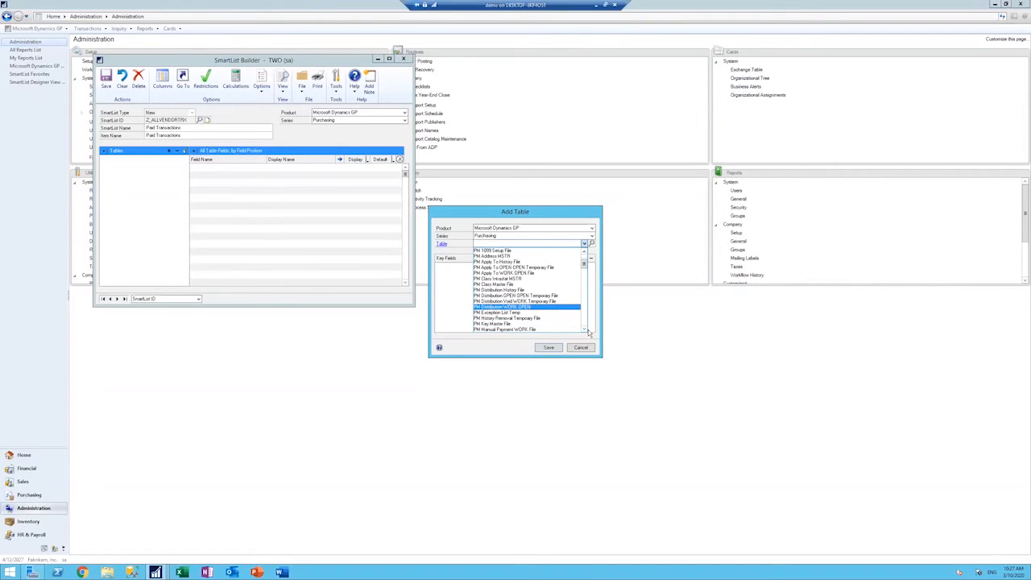
left_click(589, 332)
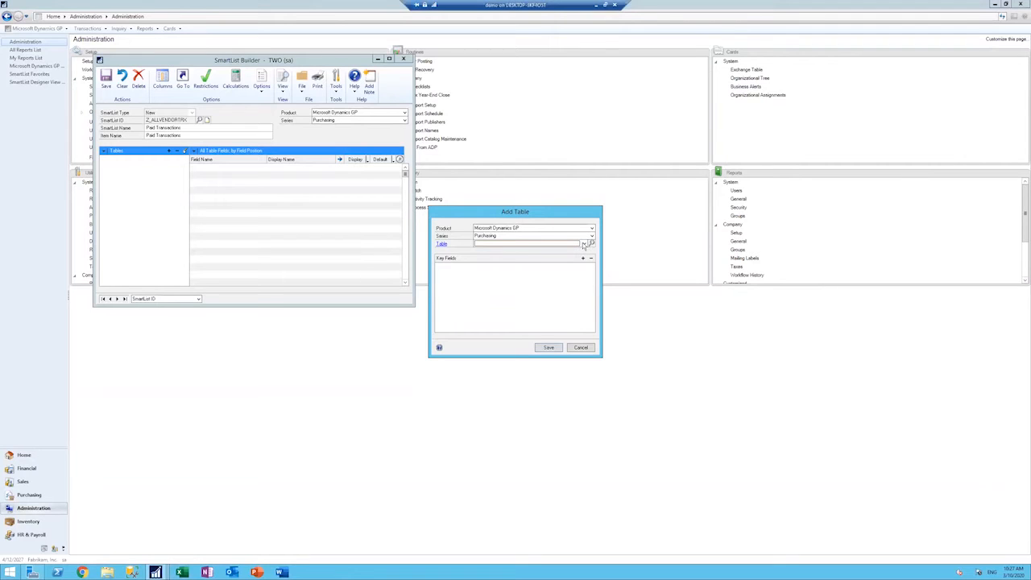
Step: Examine the list of Purchasing tables from Buyer Master down past the PM files to the purchase order tables
left_click(584, 243)
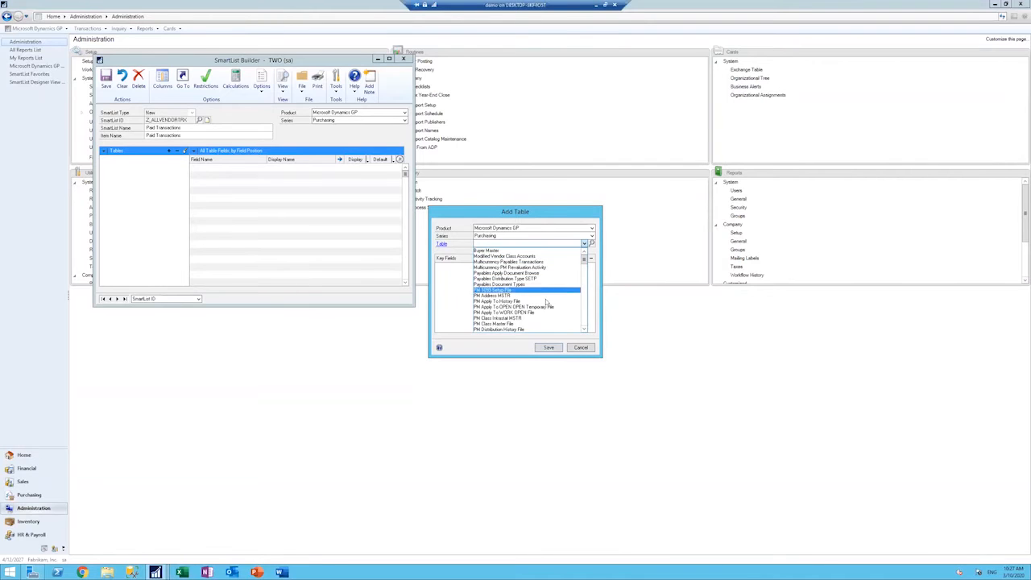
left_click(584, 331)
left_click_drag(585, 330, 582, 253)
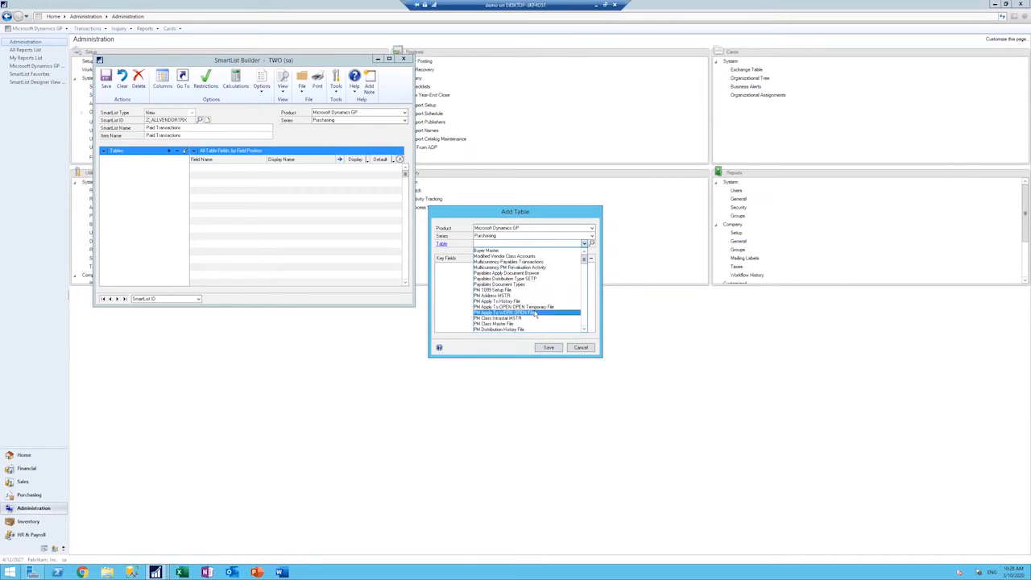
left_click(584, 330)
left_click(585, 330)
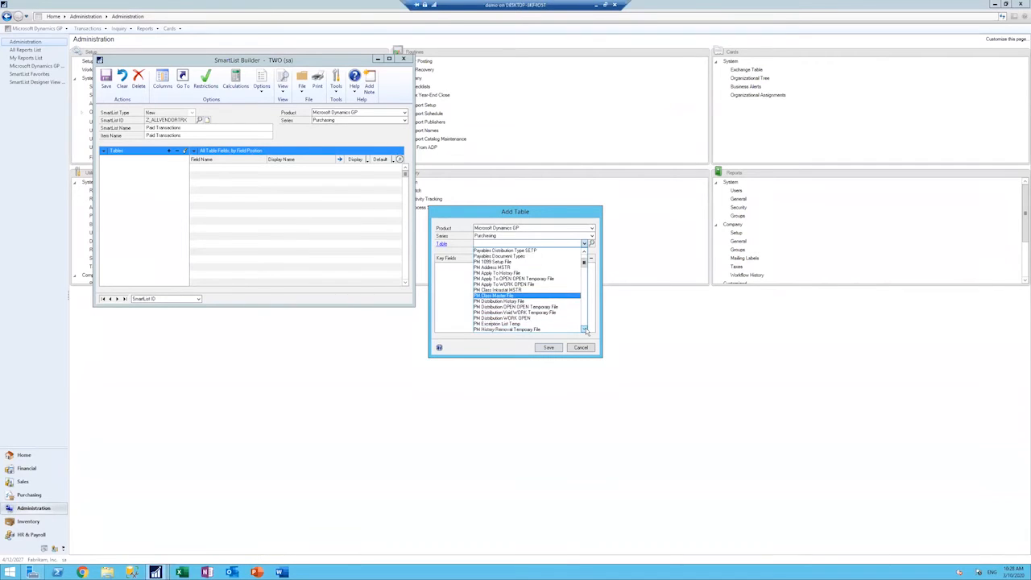
left_click(586, 329)
left_click(585, 329)
left_click(585, 330)
left_click(586, 330)
left_click(586, 329)
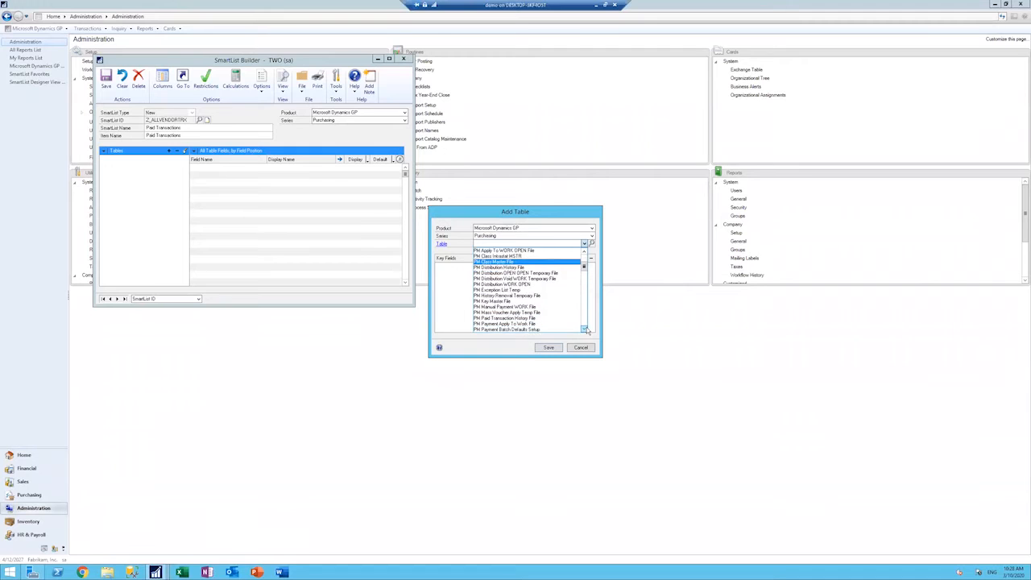
left_click(587, 330)
left_click(587, 329)
left_click(584, 330)
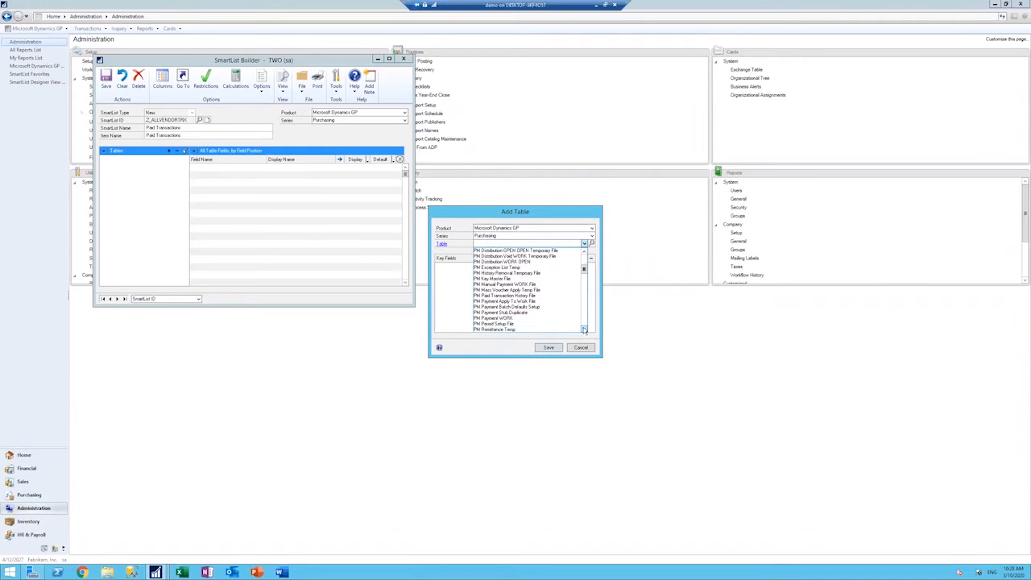
left_click(585, 330)
left_click(584, 329)
left_click(585, 329)
left_click(585, 330)
left_click(585, 329)
left_click(585, 329)
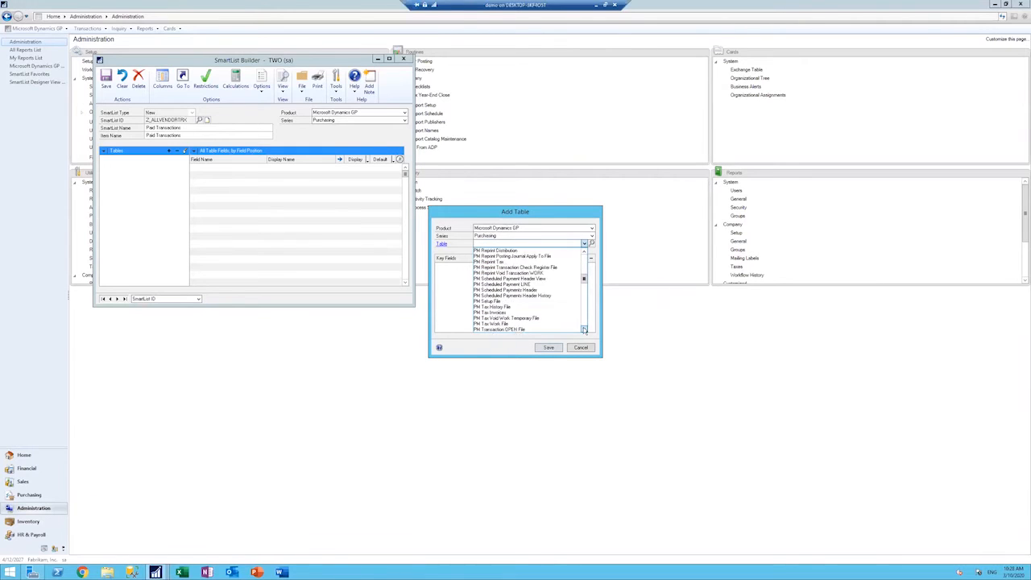
left_click(585, 330)
left_click(585, 330)
left_click(585, 330)
left_click(585, 329)
left_click(585, 329)
left_click(585, 330)
left_click(585, 329)
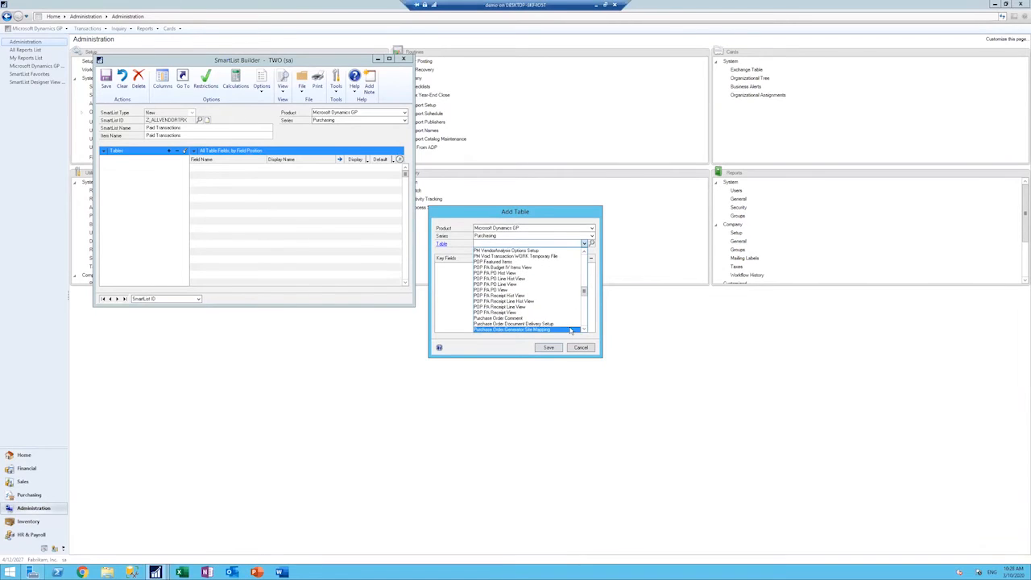
Step: Review the PM tables back up to the start of the Purchasing table list, then close the list
left_click(583, 253)
left_click(583, 253)
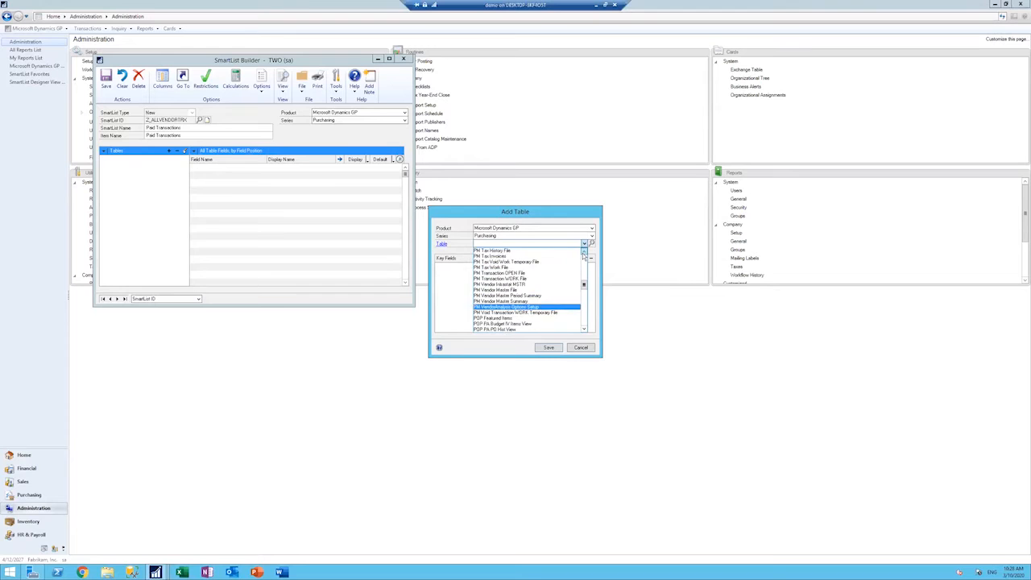
left_click(583, 253)
left_click(583, 253)
left_click(583, 253)
left_click(583, 253)
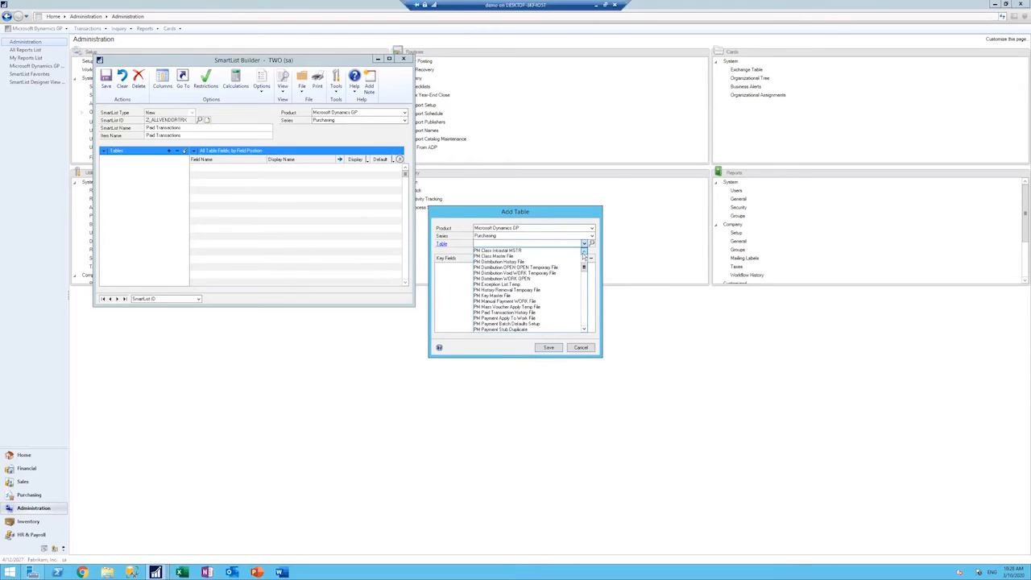
left_click(584, 254)
left_click(583, 254)
left_click(583, 253)
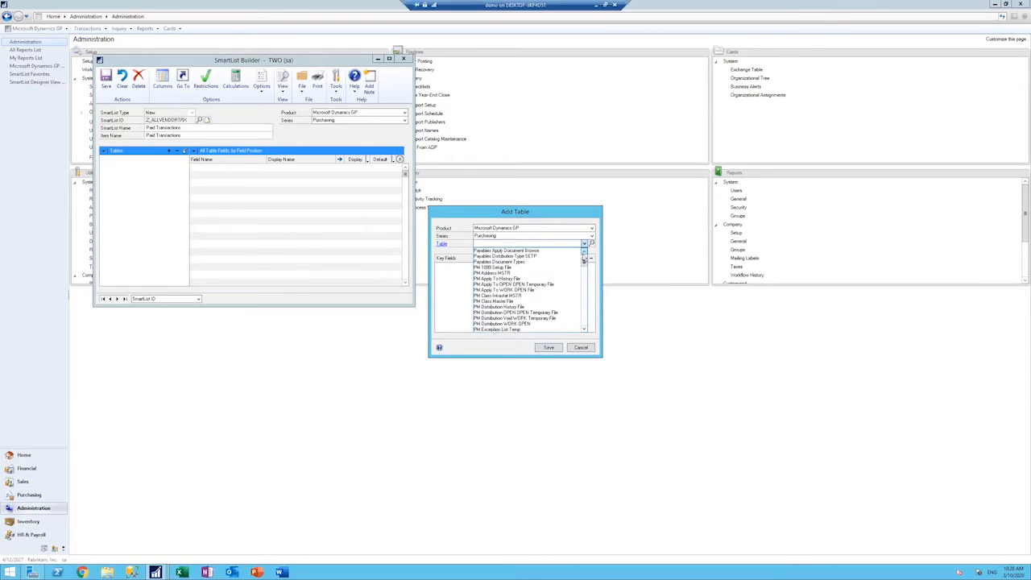
left_click(583, 254)
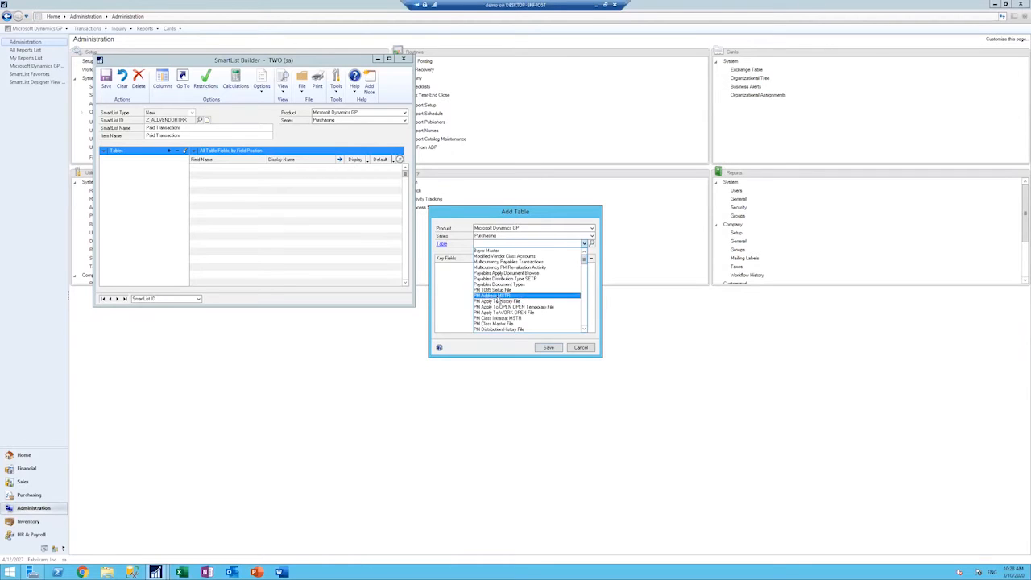
left_click(588, 331)
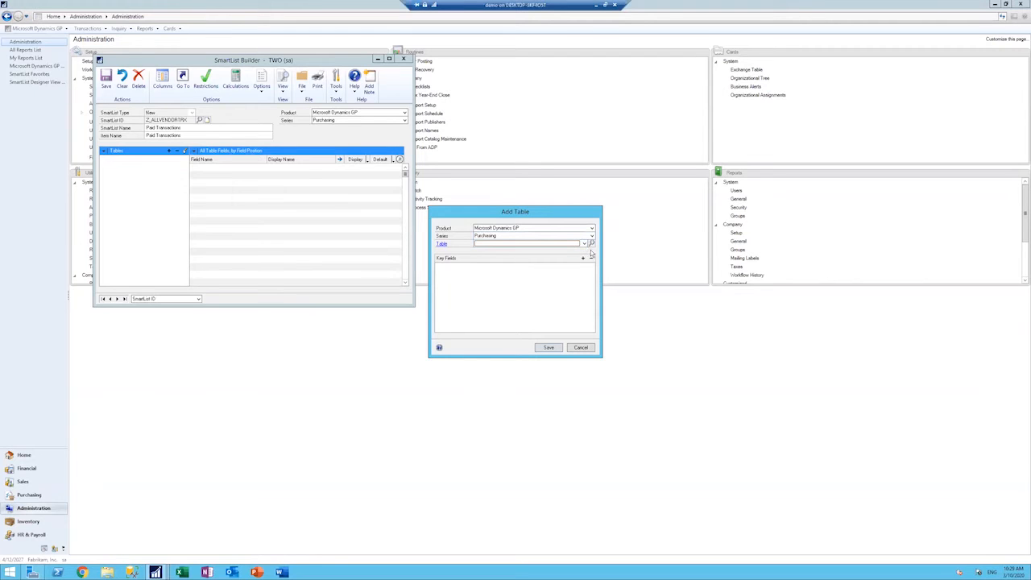
Step: Add the PM Address MSTR table to the SmartList with its default key fields
left_click(584, 244)
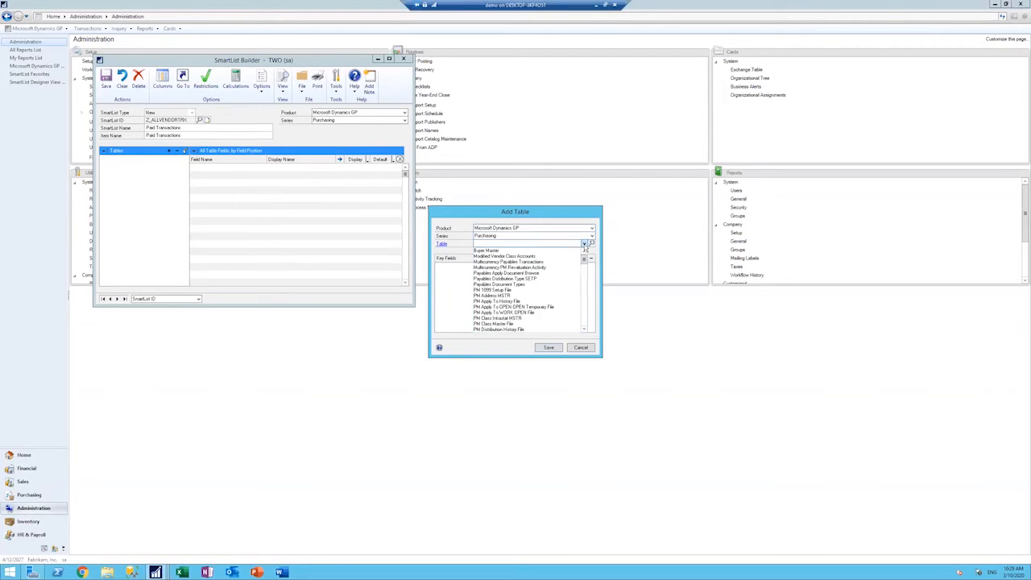
left_click(522, 295)
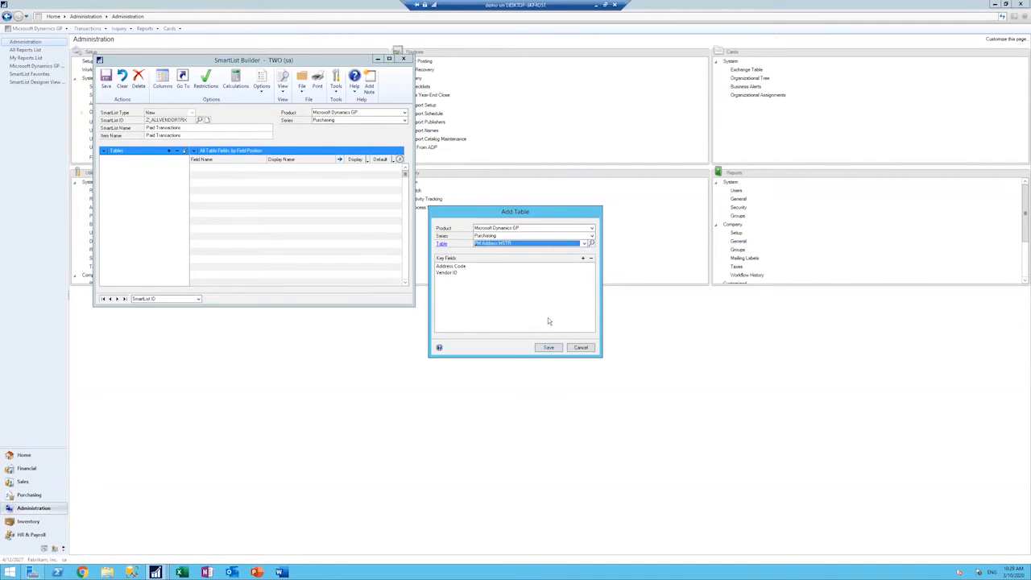
left_click(551, 348)
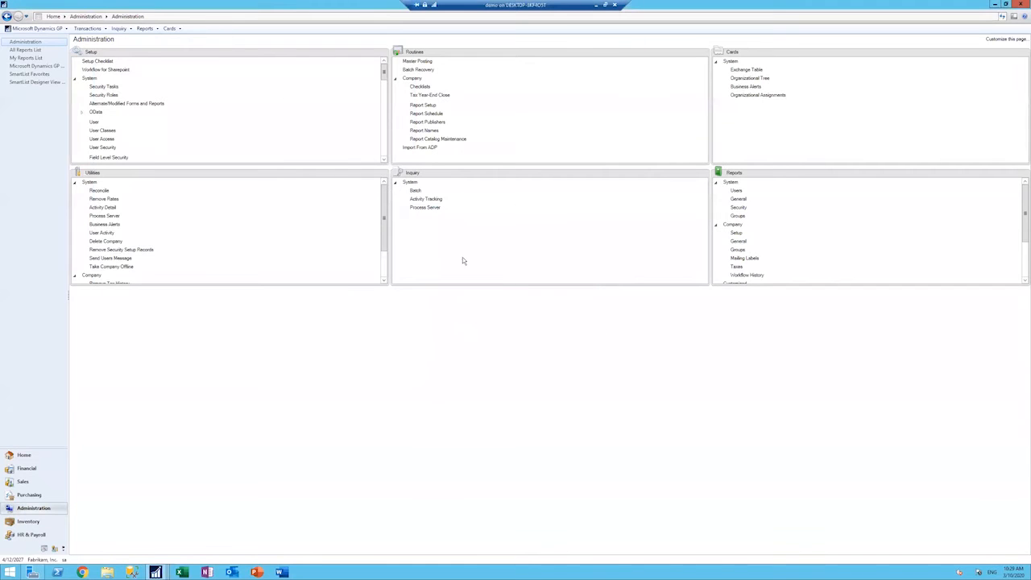
Step: Bring the SmartList Builder window back to the front and move it closer to the middle of the workspace
mouse_move(155, 572)
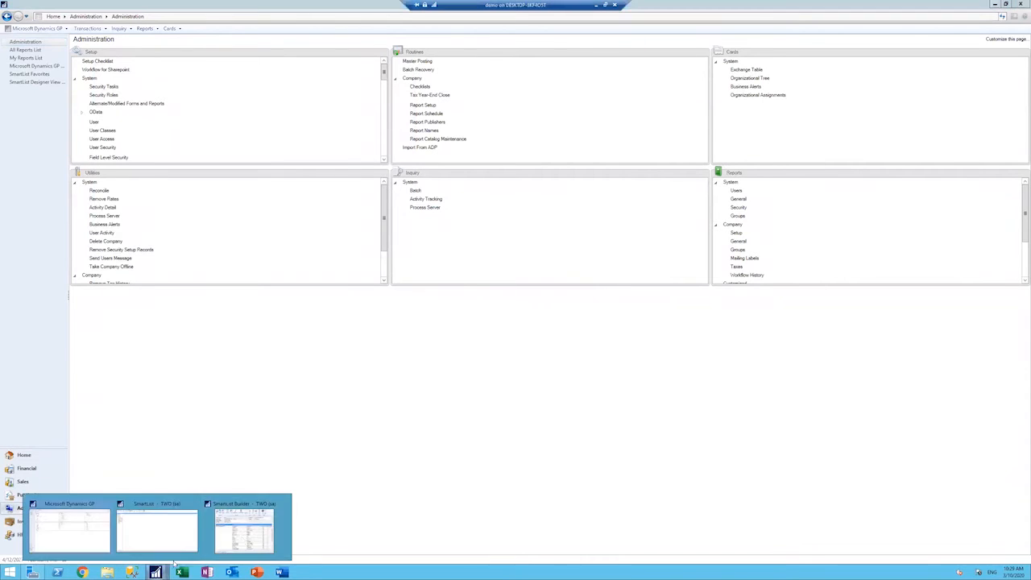
left_click(247, 534)
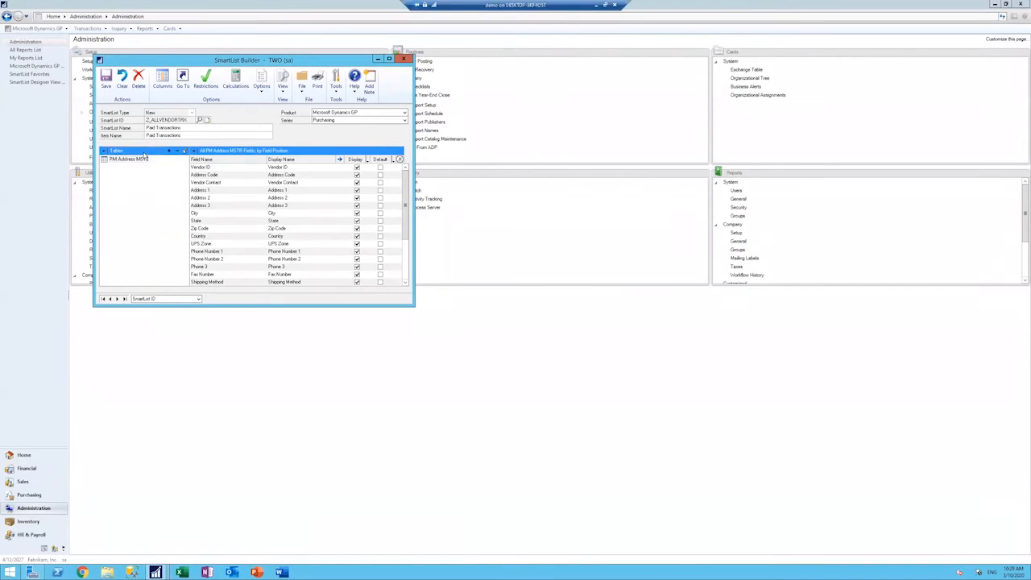
left_click_drag(284, 62, 448, 104)
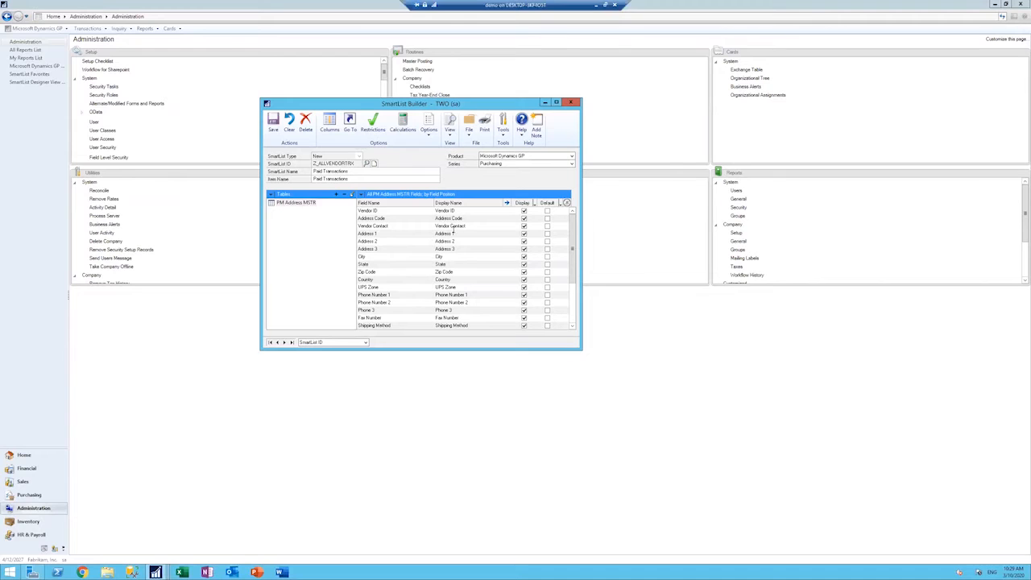
Step: Start adding a second Microsoft Dynamics GP table and choose PM Class Master File from the Purchasing series
left_click(337, 194)
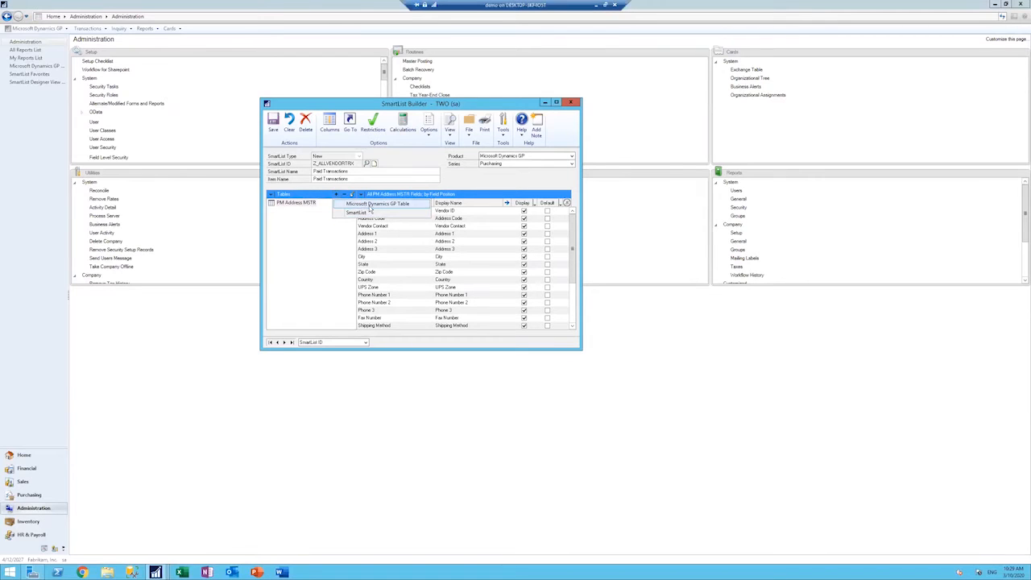
left_click(372, 204)
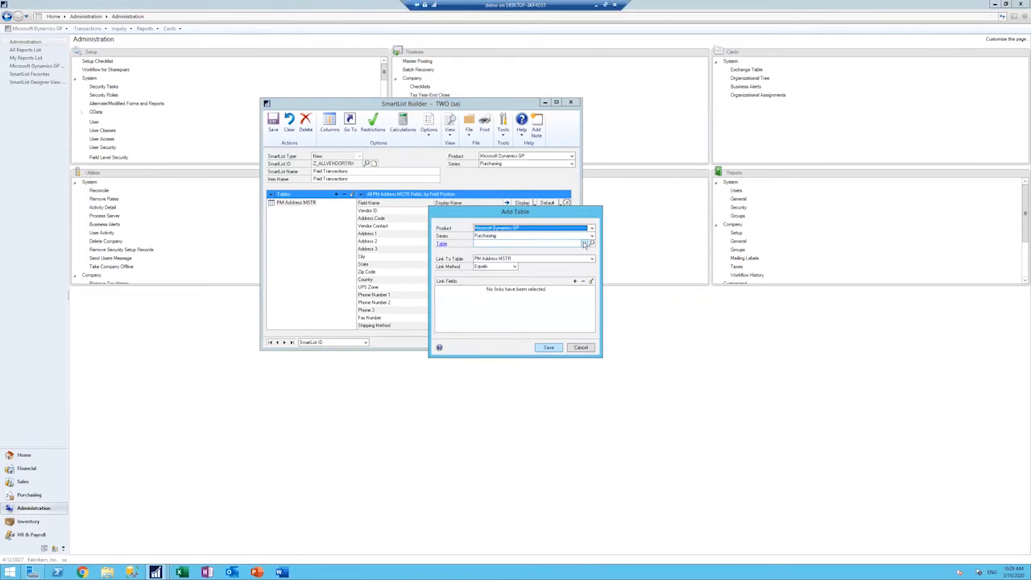
left_click(584, 243)
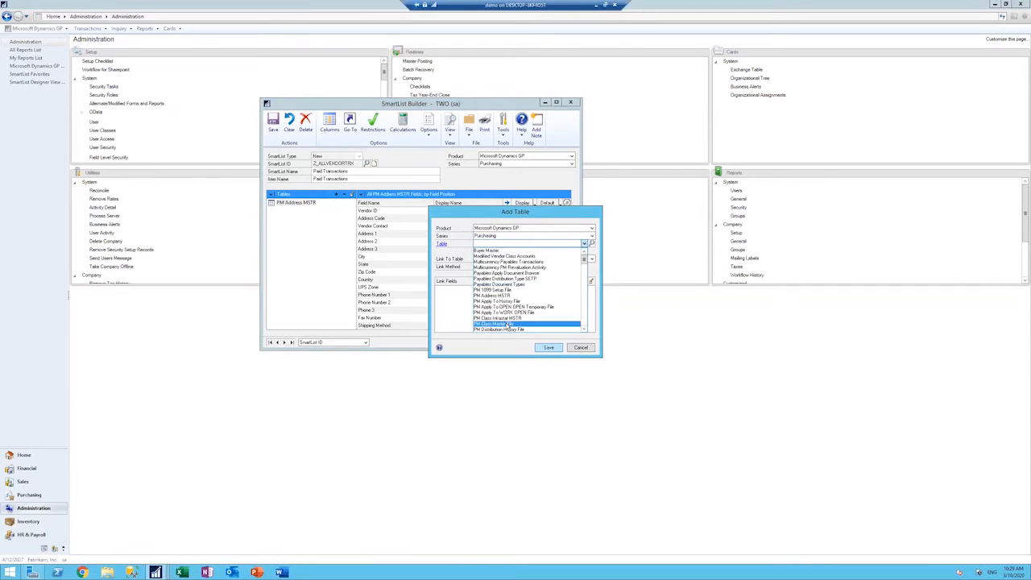
left_click(508, 324)
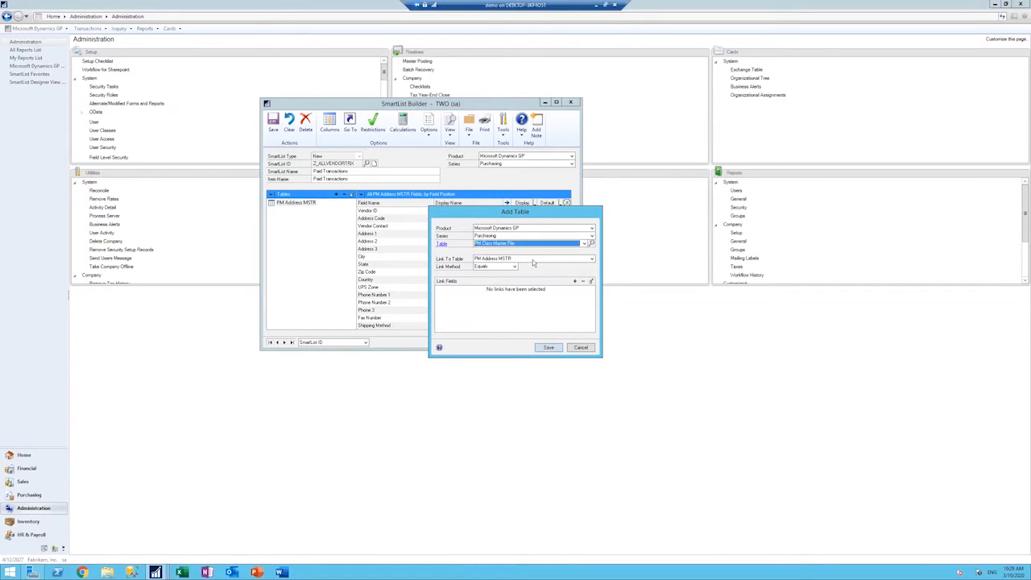
Step: Search the Purchasing table list for another table to use in place of PM Class Master File
left_click(584, 243)
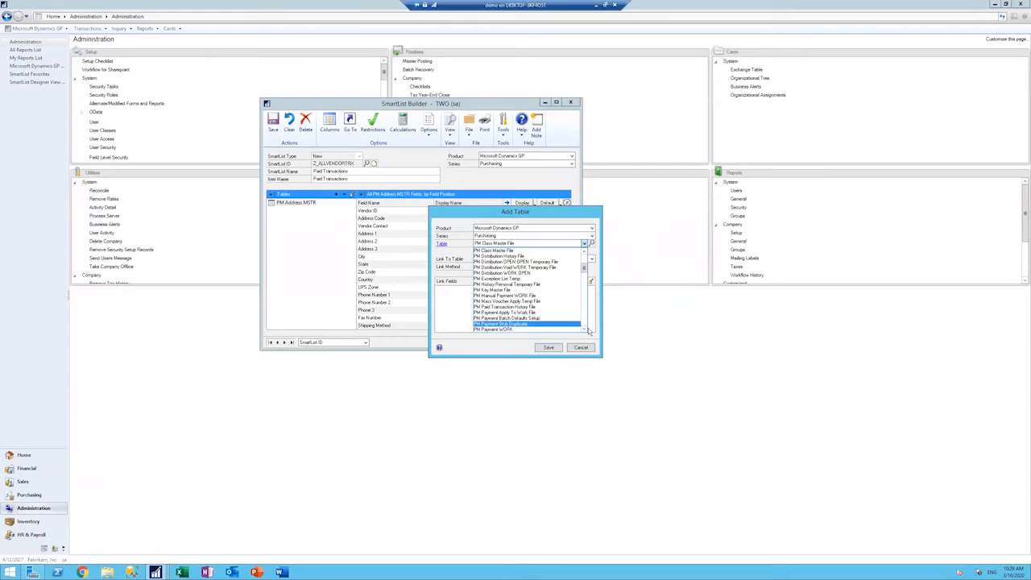
left_click(589, 332)
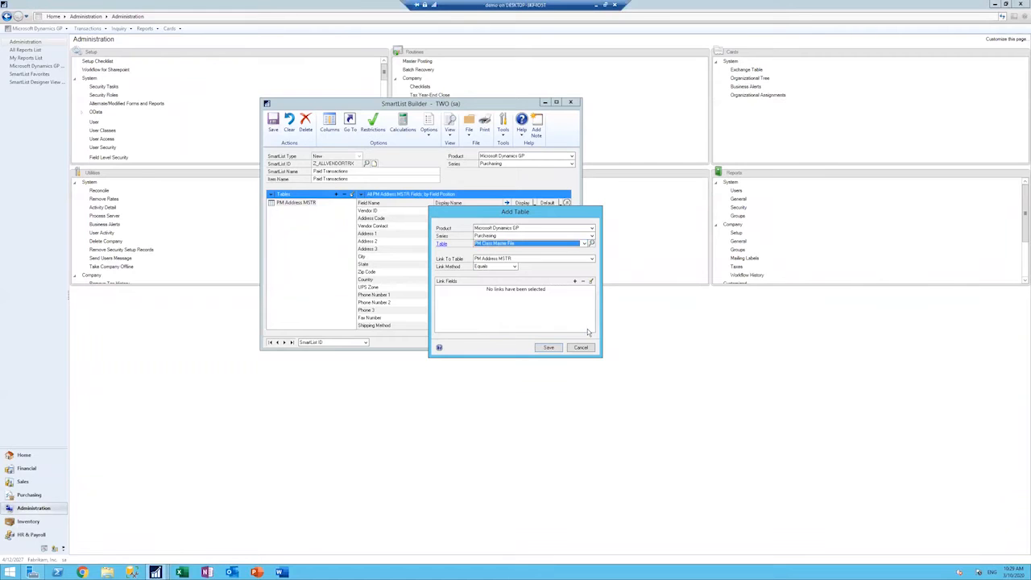
left_click(584, 244)
left_click(584, 251)
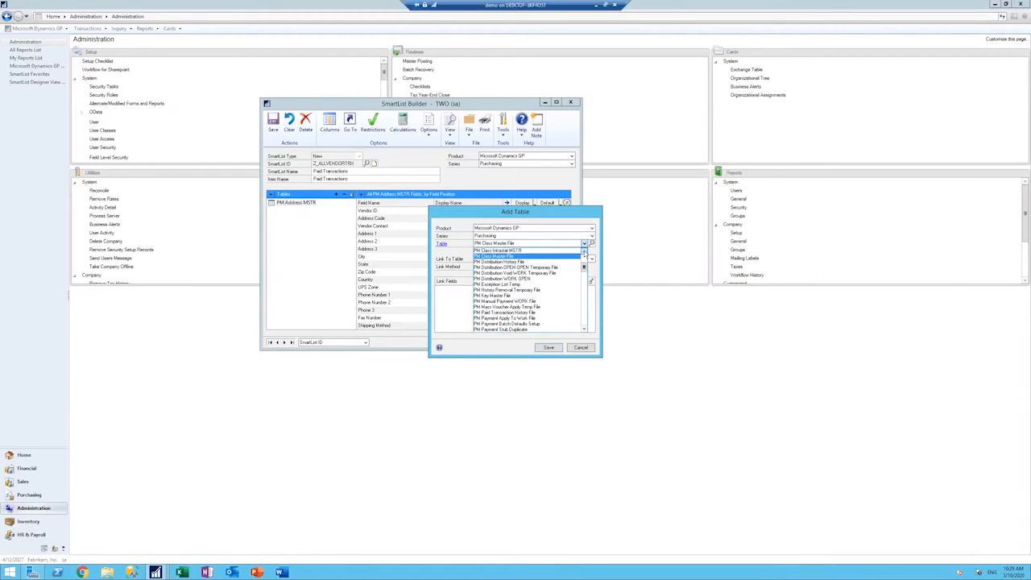
left_click(585, 251)
left_click(584, 251)
left_click(585, 252)
left_click(584, 251)
left_click(584, 251)
left_click(584, 251)
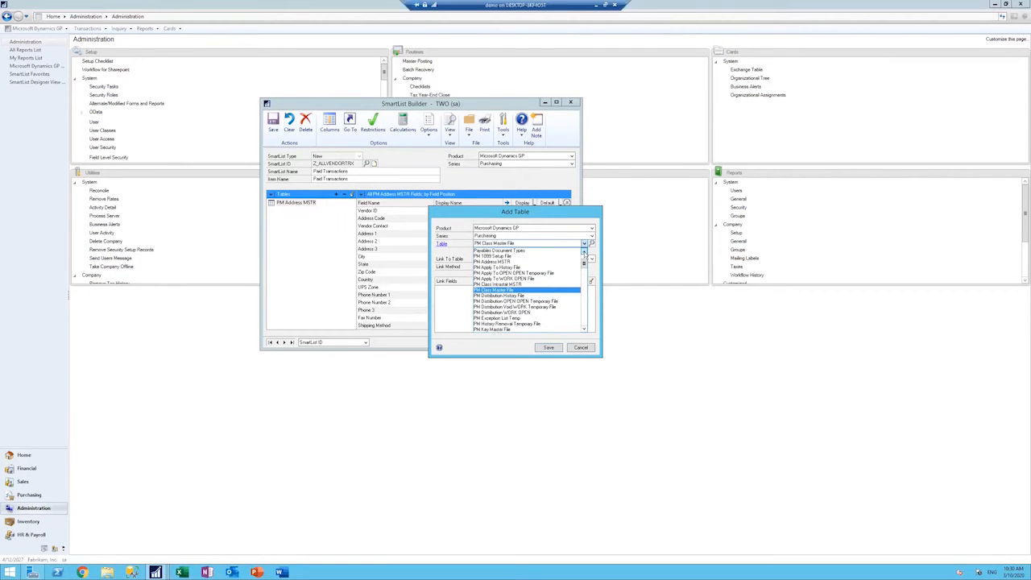
left_click(584, 251)
left_click(584, 251)
left_click(584, 251)
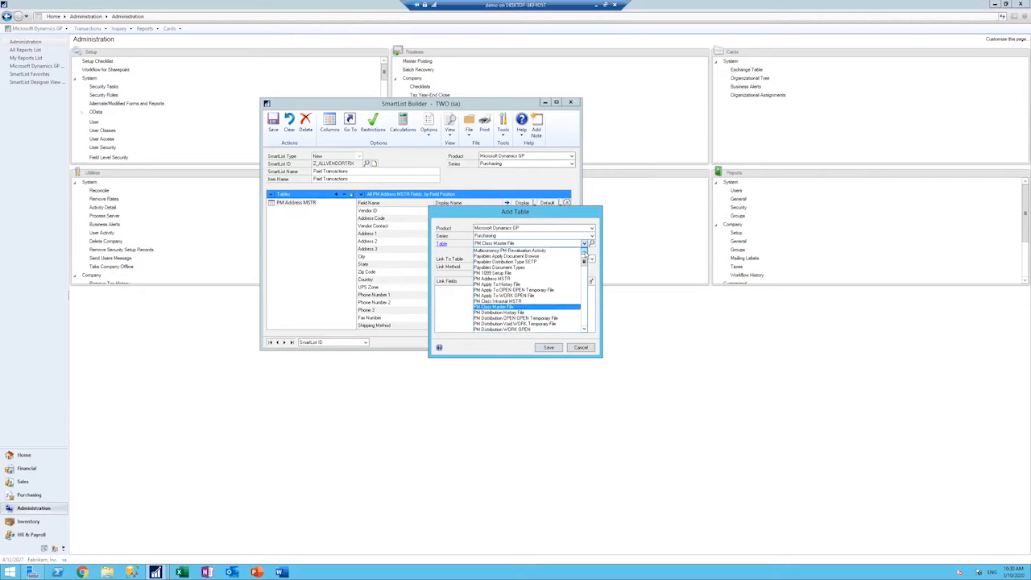
left_click(584, 251)
left_click(584, 251)
left_click(584, 251)
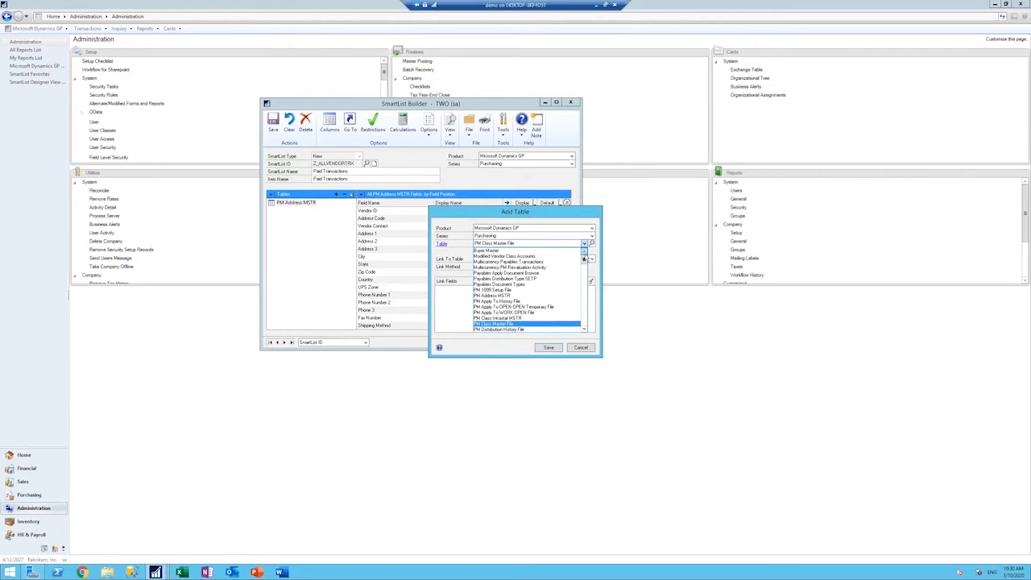
left_click_drag(585, 259, 588, 326)
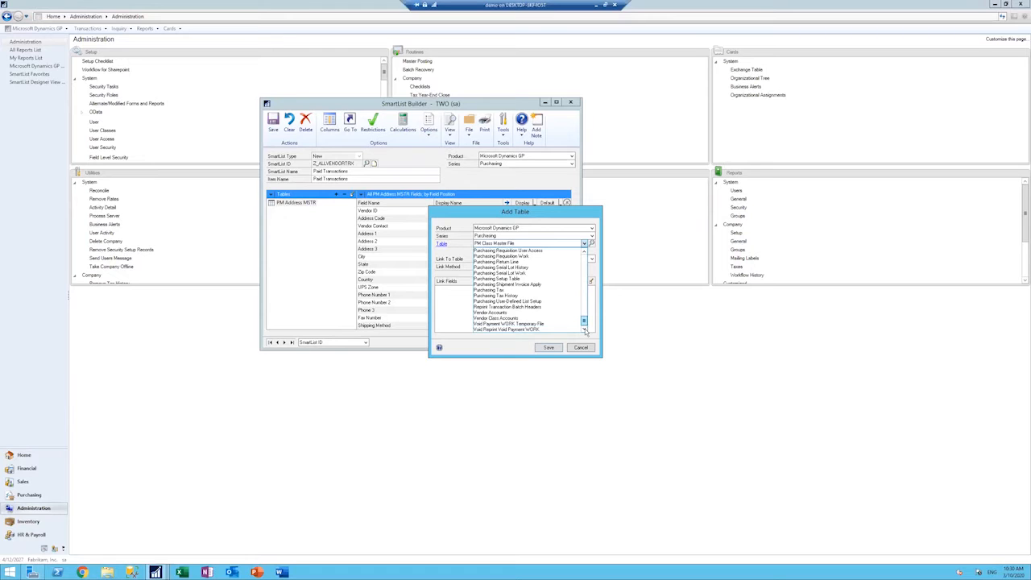
left_click_drag(588, 322, 578, 275)
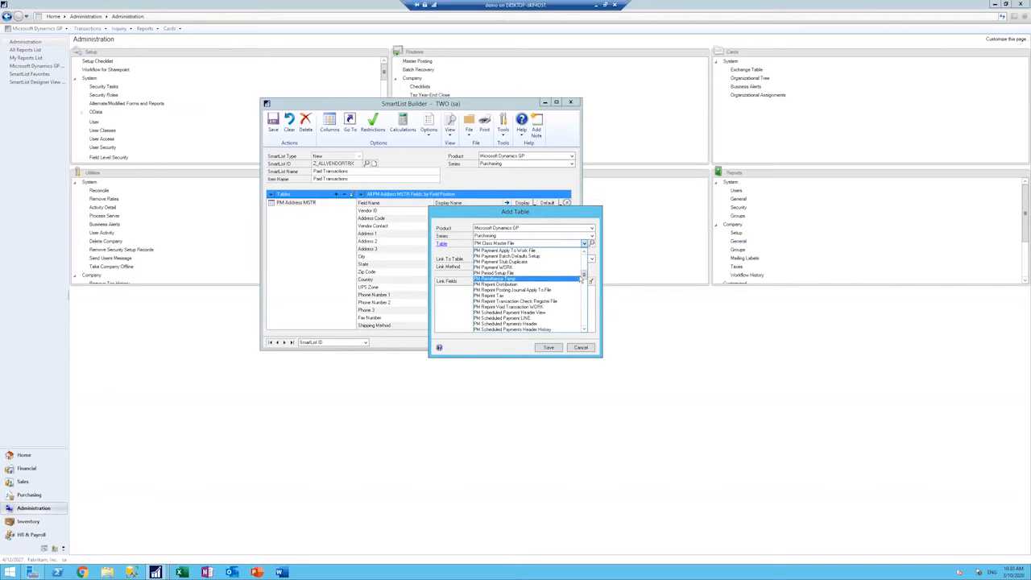
left_click_drag(584, 276, 584, 277)
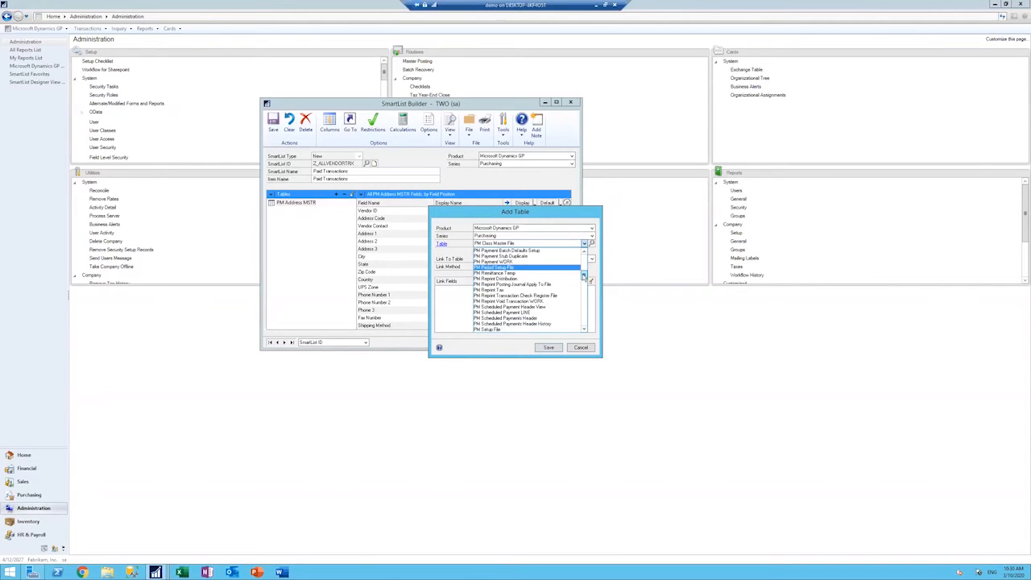
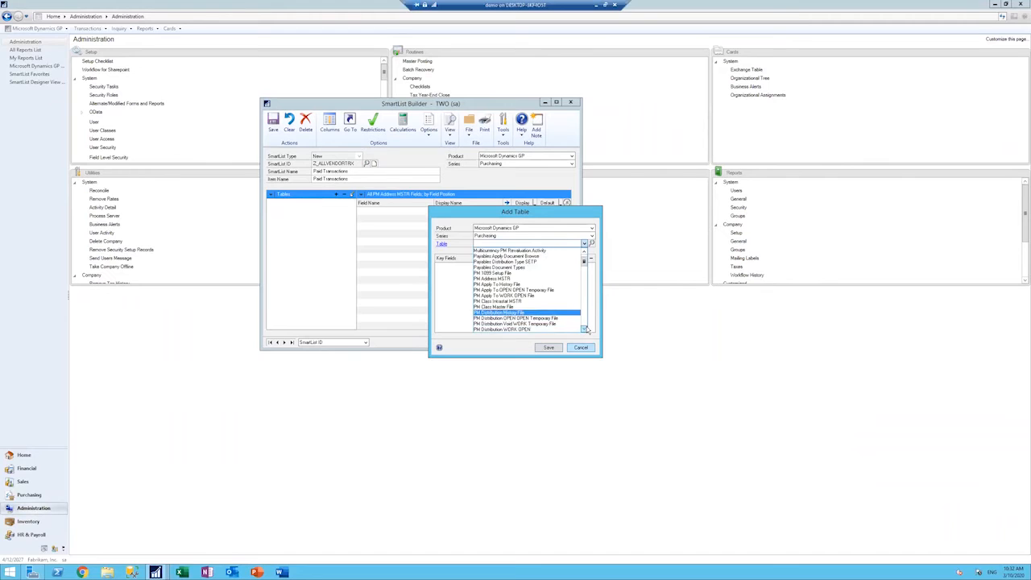
Step: Choose PM Paid Transaction History File from the Purchasing tables and add it to the SmartList with its default key fields
left_click(589, 328)
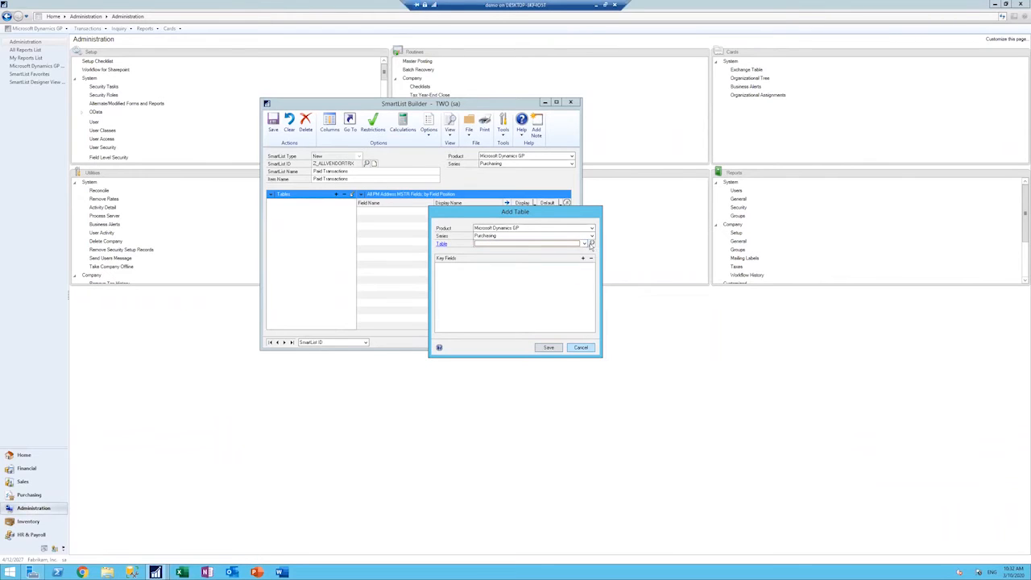
left_click(584, 243)
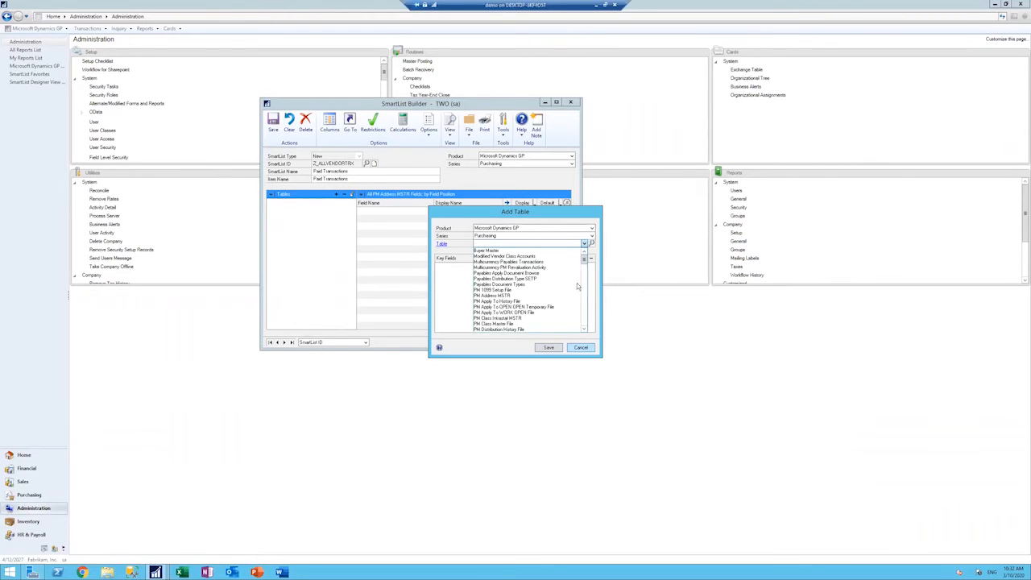
left_click(585, 329)
left_click(585, 329)
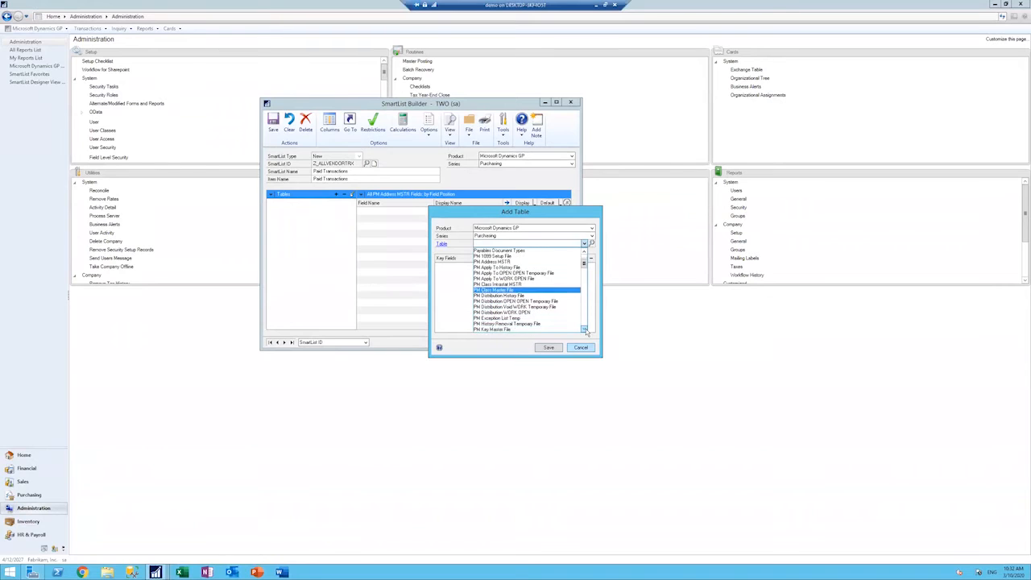
left_click(585, 329)
left_click(585, 328)
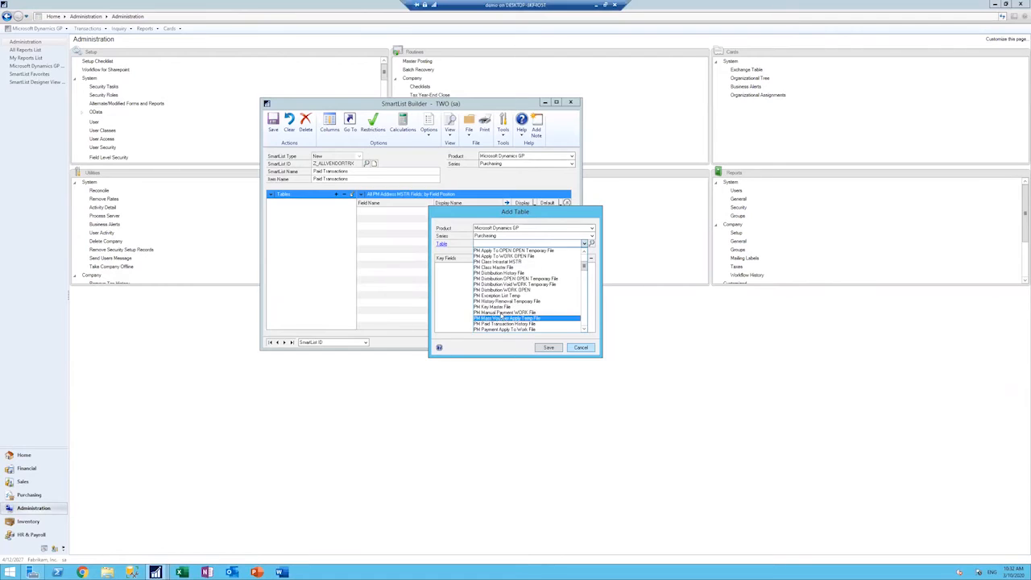
left_click(584, 329)
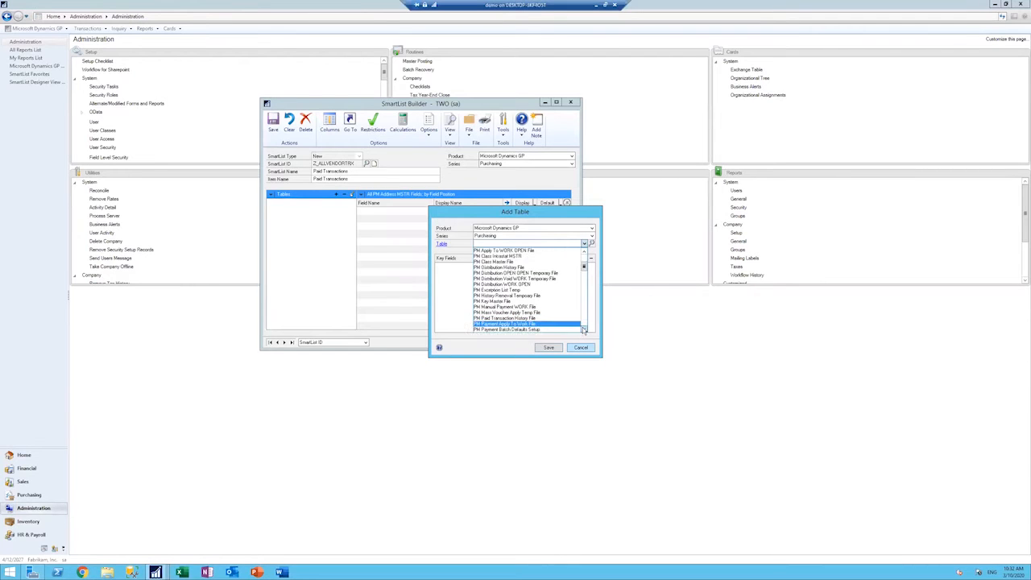
left_click(584, 329)
left_click(584, 329)
left_click(584, 329)
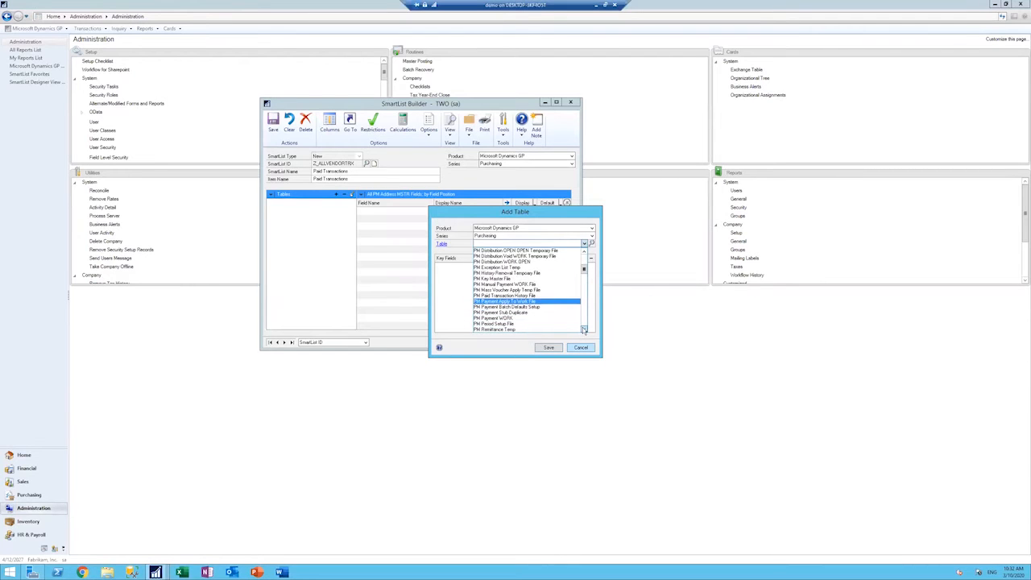
left_click(584, 252)
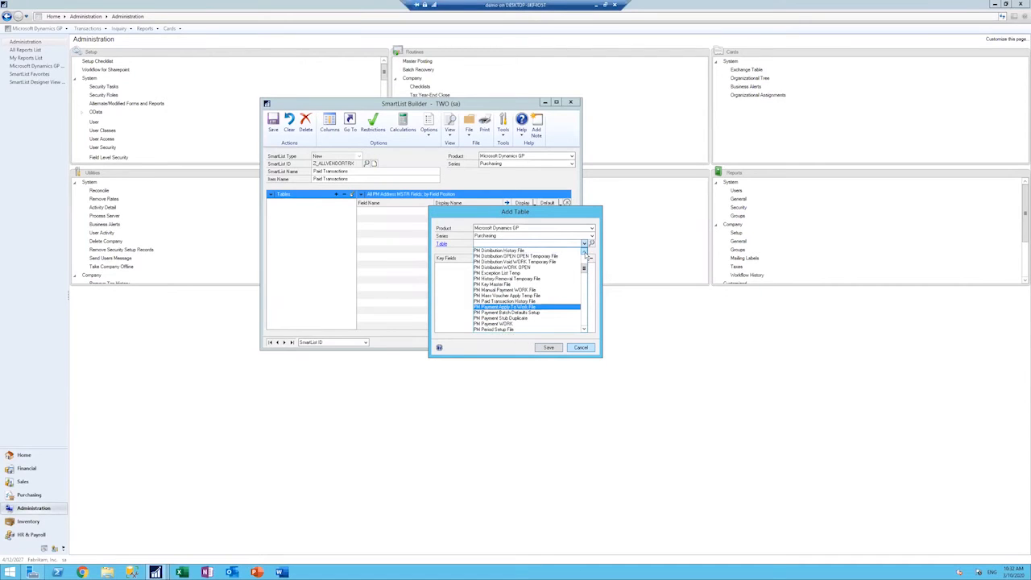
left_click(584, 252)
left_click(584, 329)
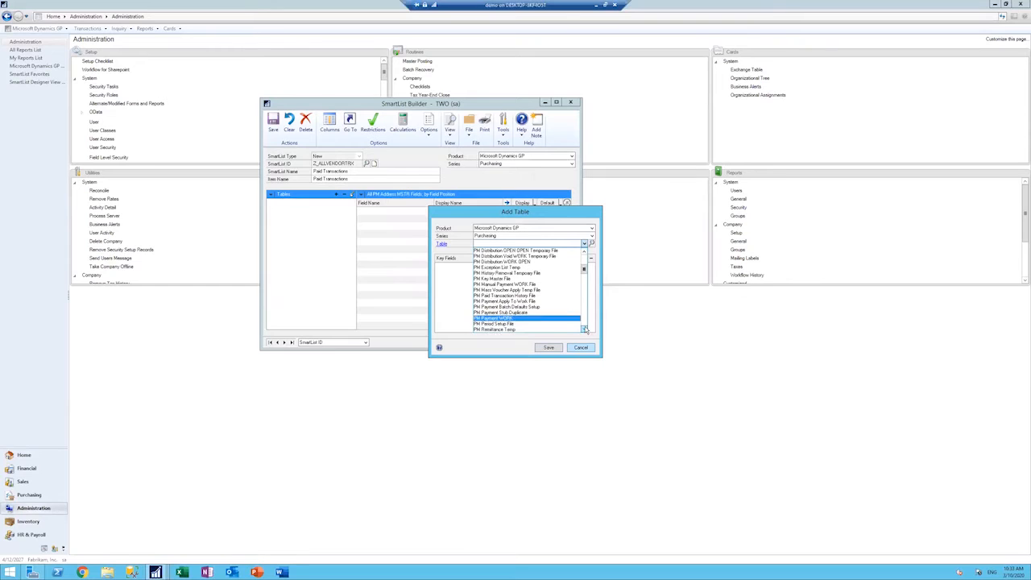
left_click(584, 328)
left_click(584, 329)
left_click(584, 329)
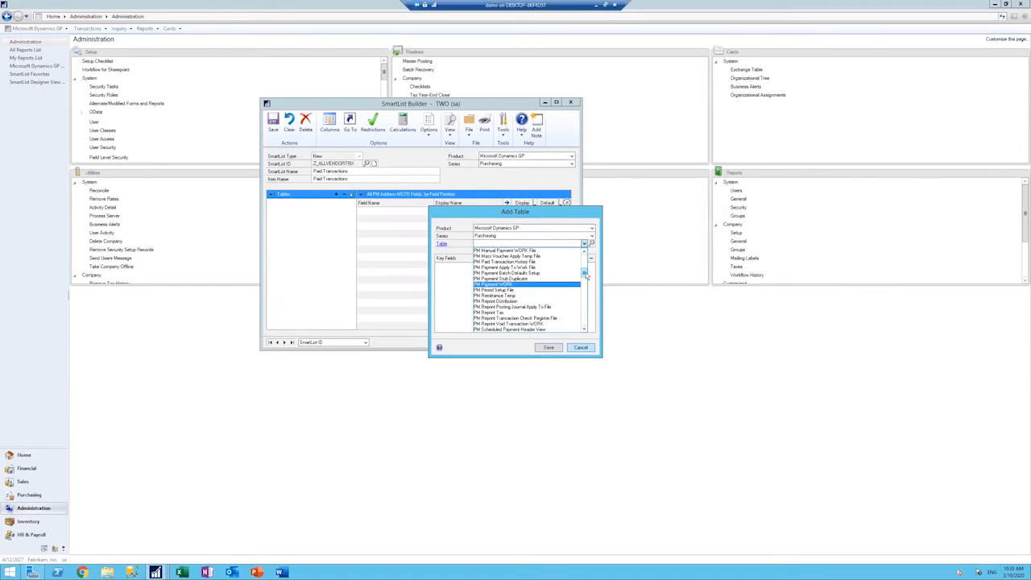
left_click_drag(585, 272, 584, 258)
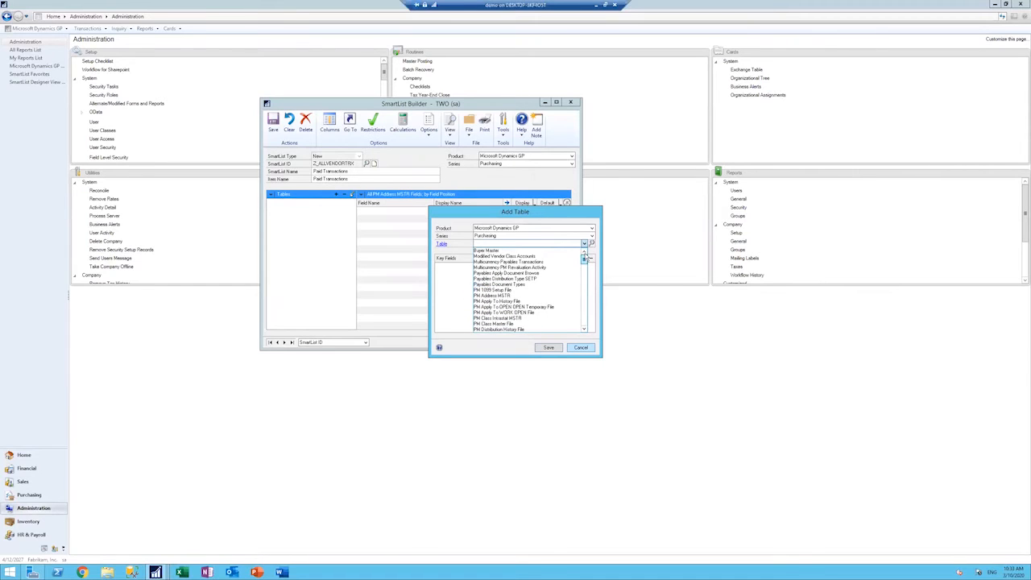
left_click_drag(586, 259, 587, 273)
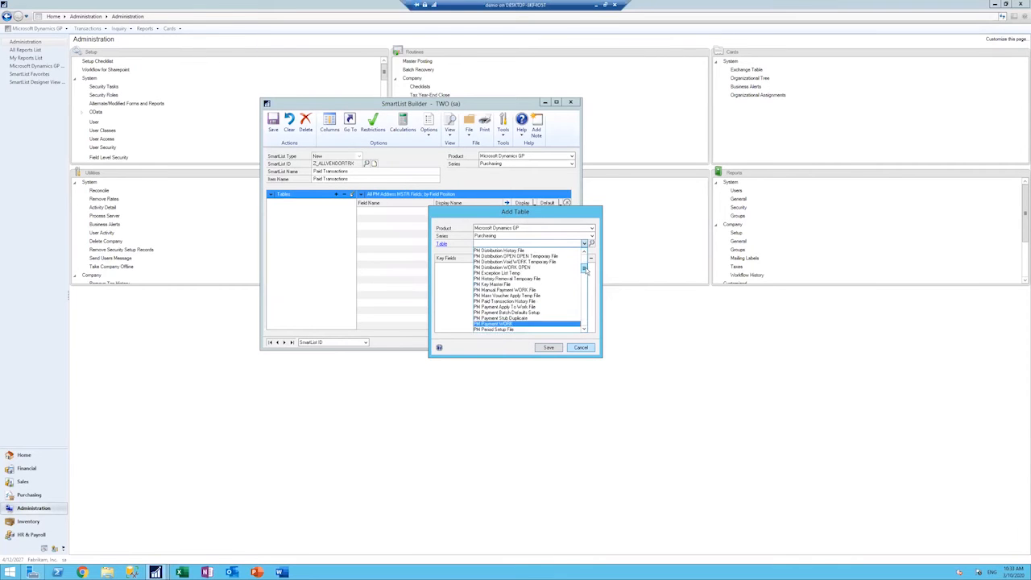
left_click(533, 301)
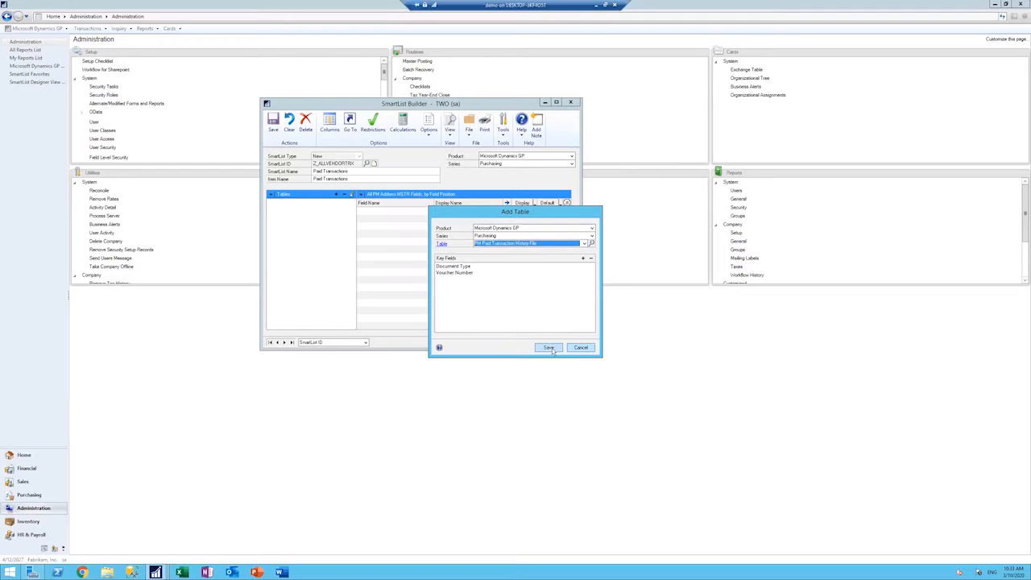
left_click(551, 349)
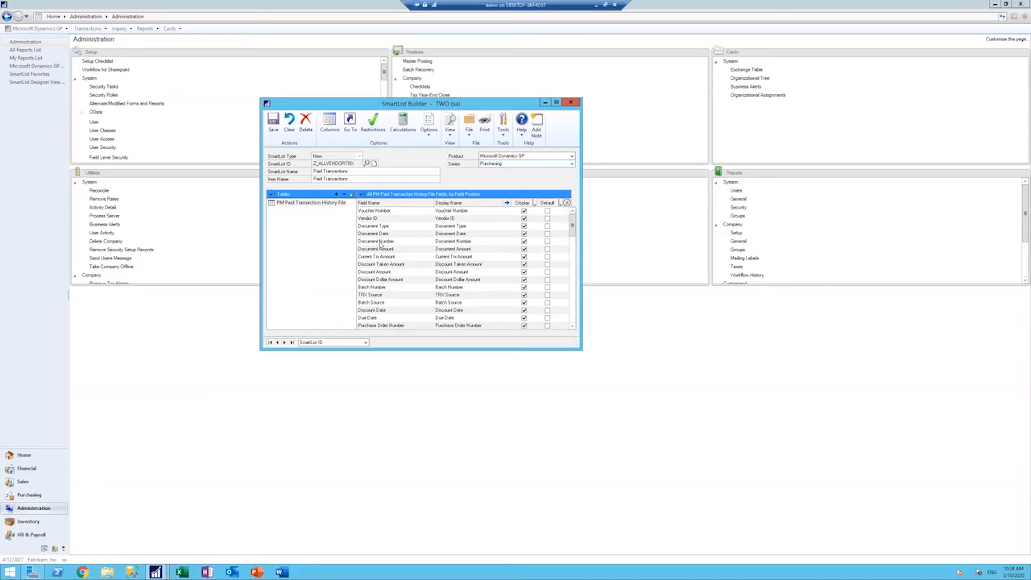
Step: Make Voucher Number, Vendor ID, Document Type, Document Date, Document Number and Document Amount default columns of PM Paid Transaction History File
left_click(548, 211)
left_click(547, 219)
left_click(548, 226)
left_click(548, 234)
left_click(548, 240)
left_click(548, 248)
Step: Make the 1099 Type field of PM Paid Transaction History File a default column as well
left_click_drag(573, 225, 567, 309)
scroll(548, 309, "down", 2)
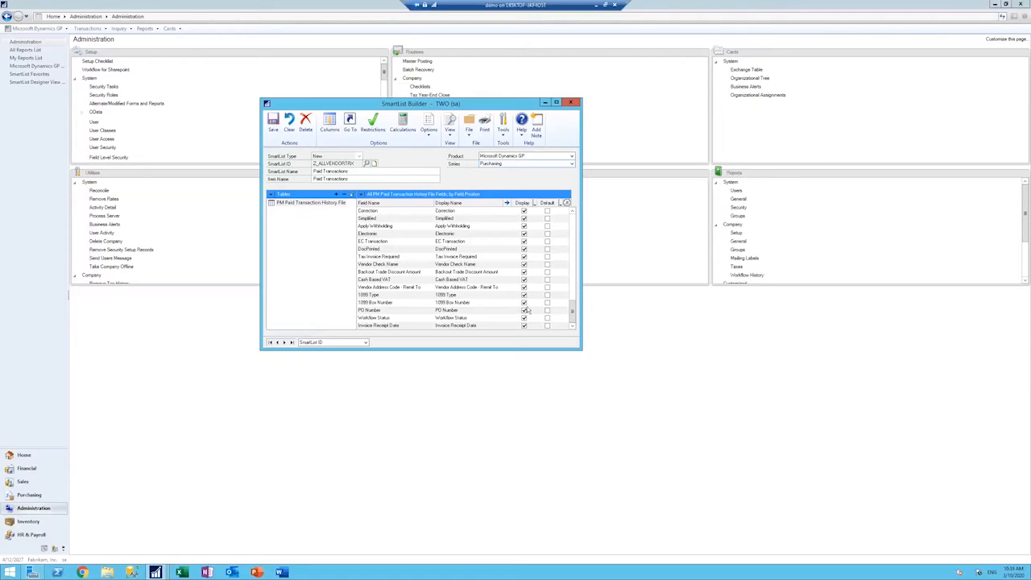
left_click(547, 295)
scroll(542, 245, "up", 15)
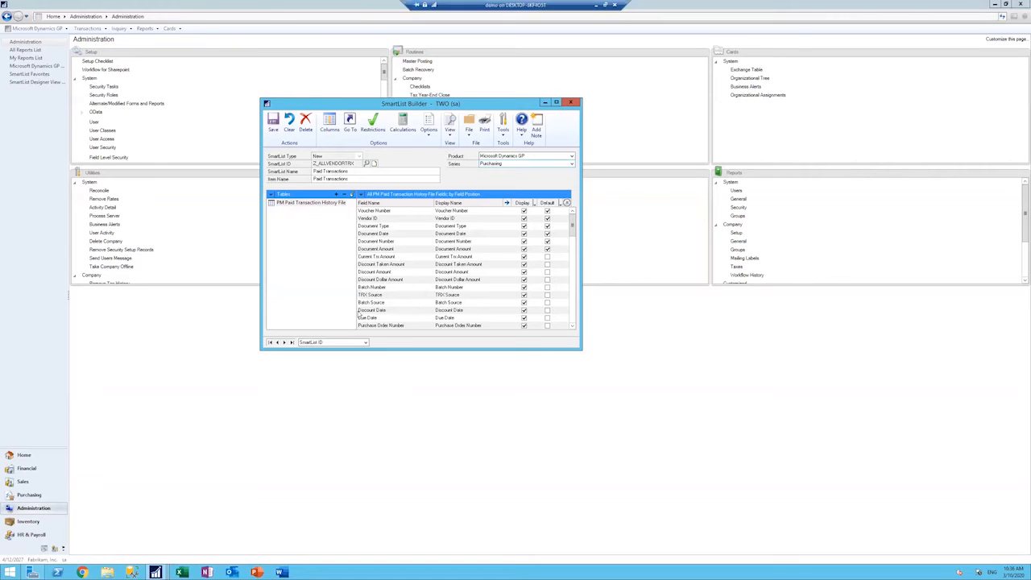
Step: Start adding PM Vendor Master File as a second Dynamics GP table, linked to PM Paid Transaction History File with the Left Outer method
left_click(336, 195)
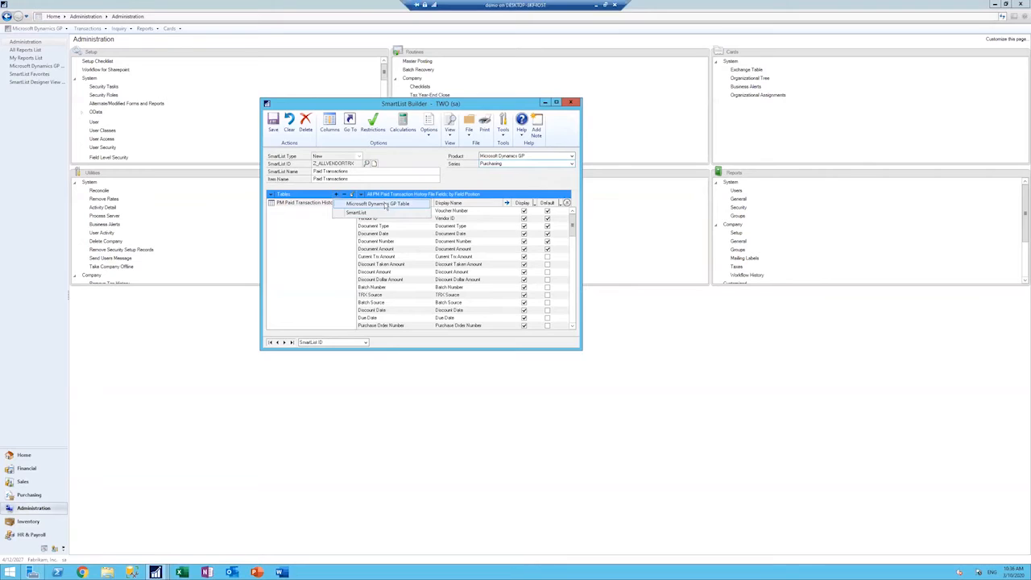
left_click(387, 205)
left_click(584, 243)
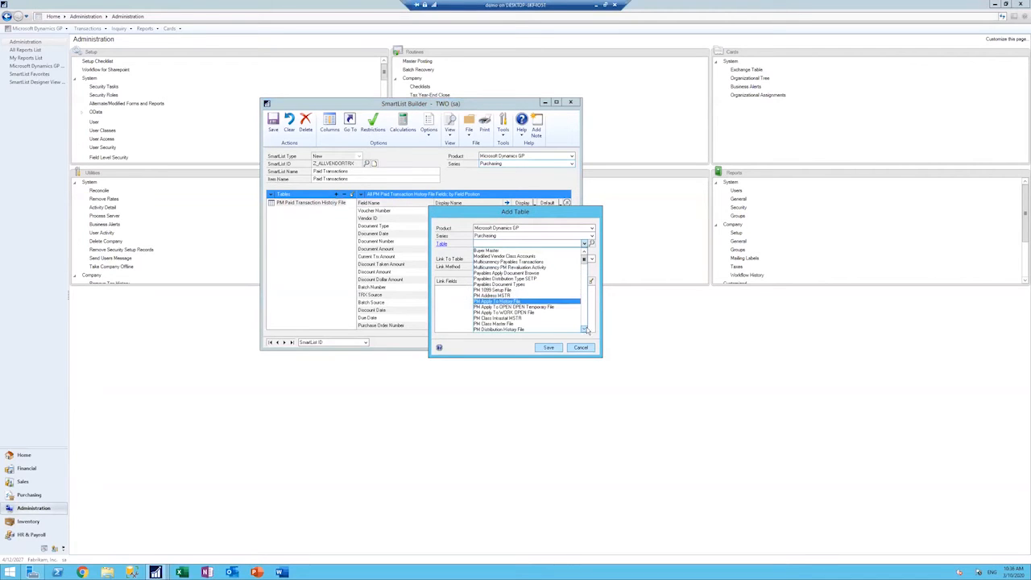
scroll(586, 329, "down", 10)
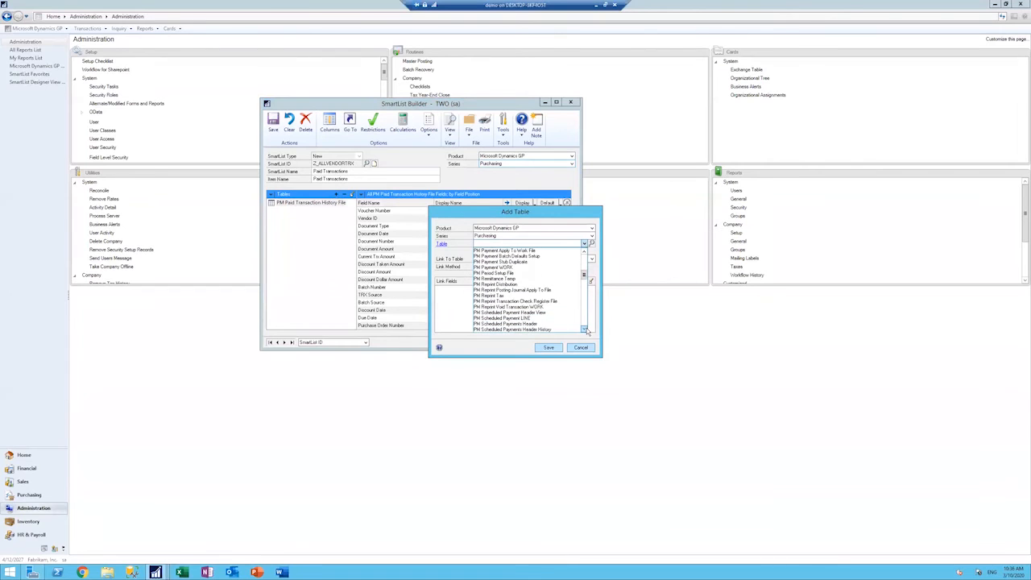
scroll(586, 329, "down", 6)
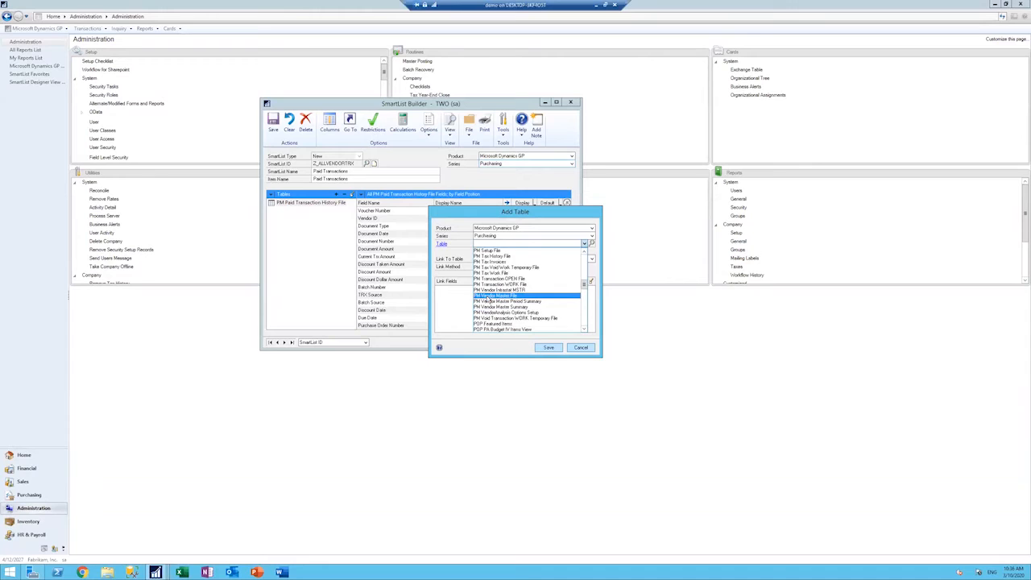
left_click(489, 297)
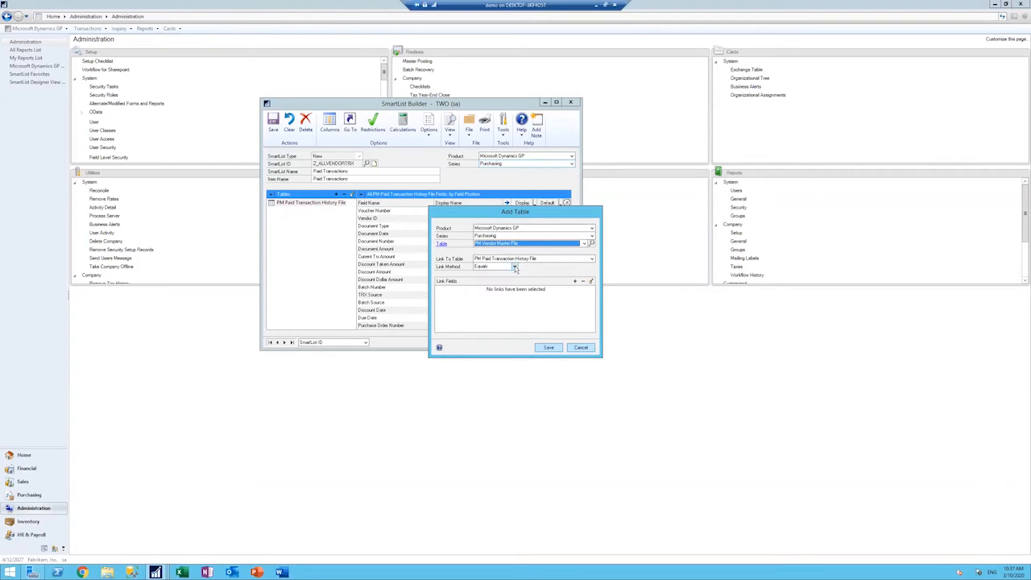
left_click(515, 266)
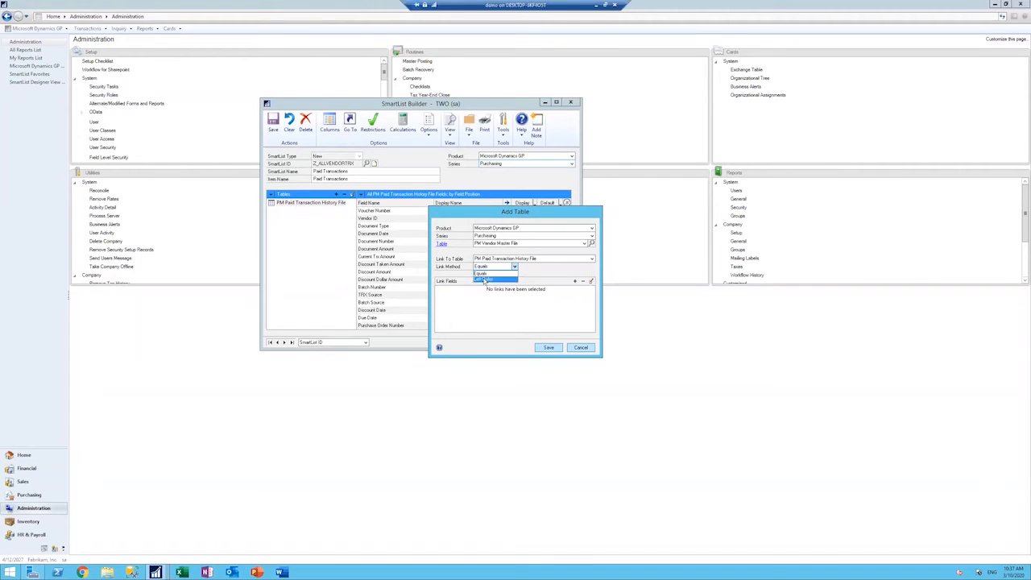
left_click(484, 280)
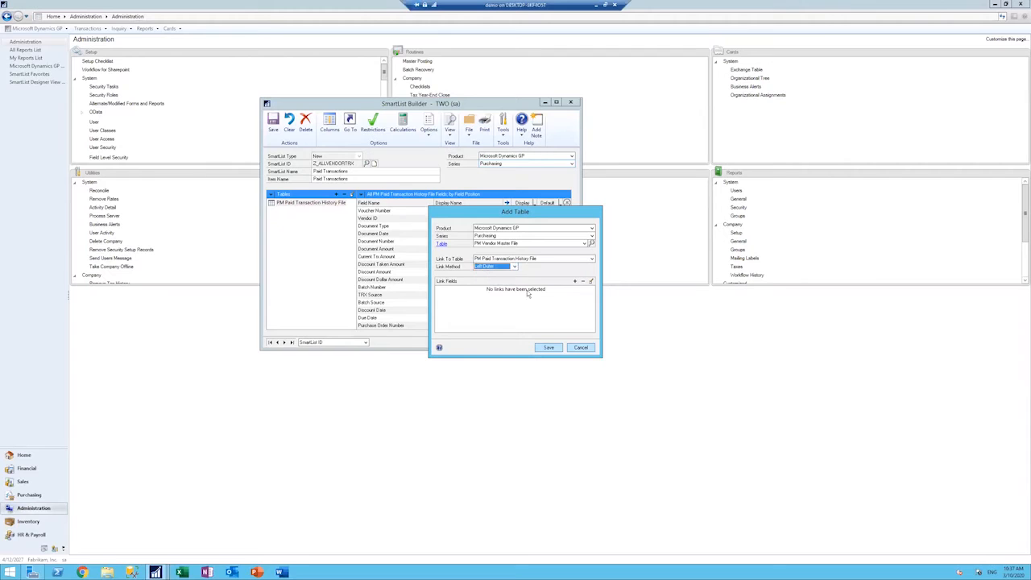
Step: Link Vendor ID in PM Paid Transaction History File to Vendor ID in PM Vendor Master File and save the added table
left_click(574, 281)
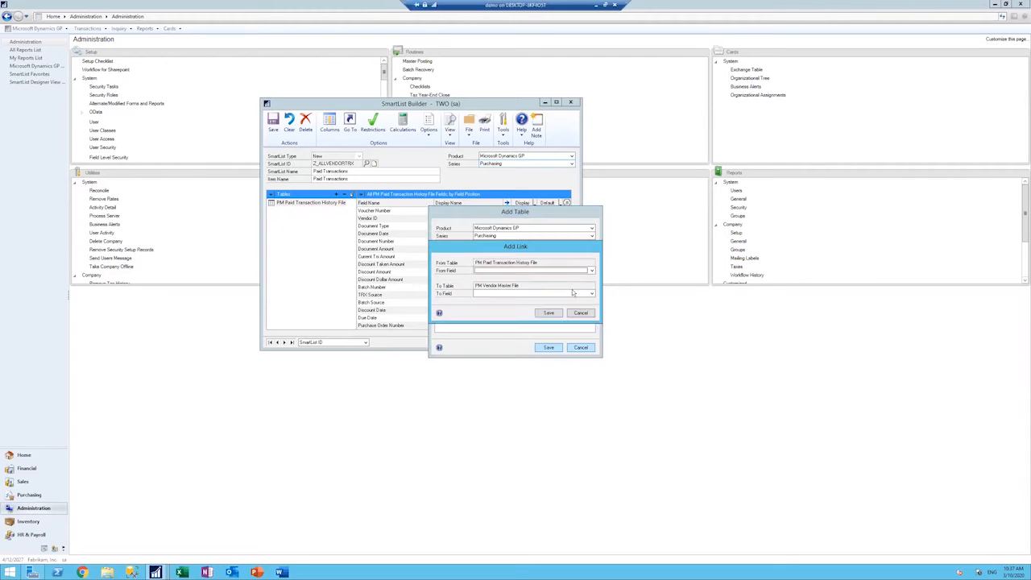
left_click(591, 271)
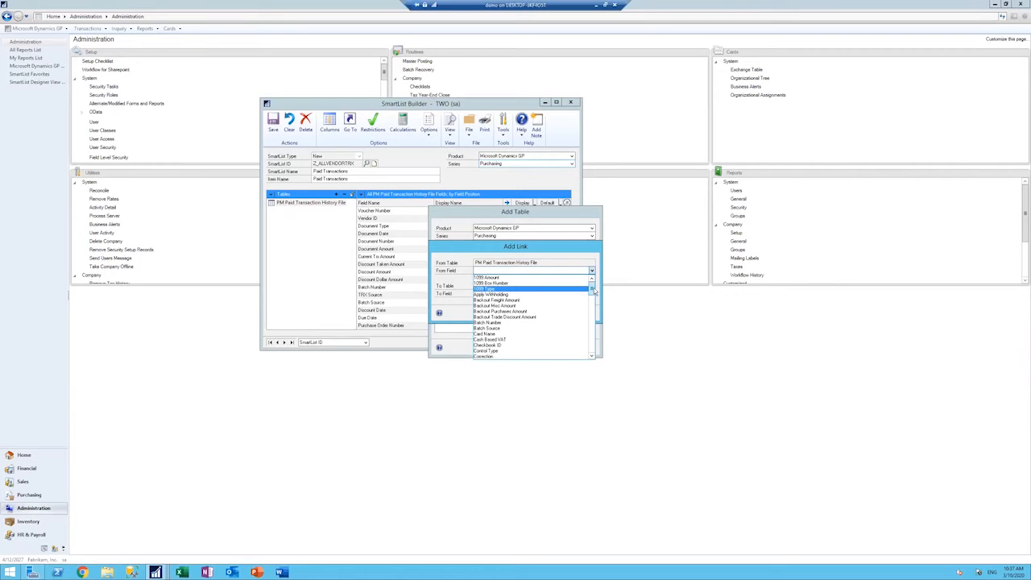
left_click_drag(594, 288, 592, 347)
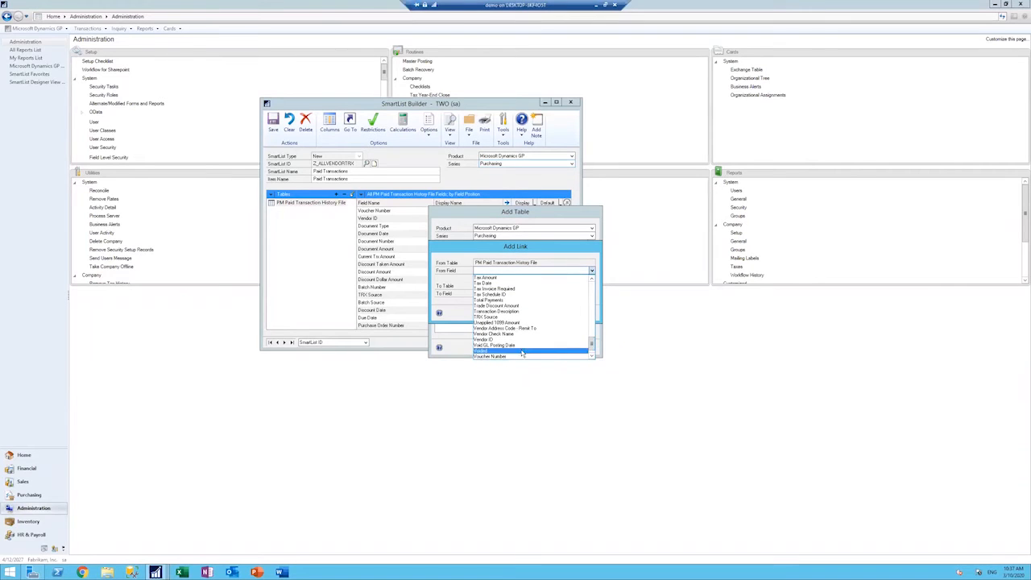
left_click(493, 341)
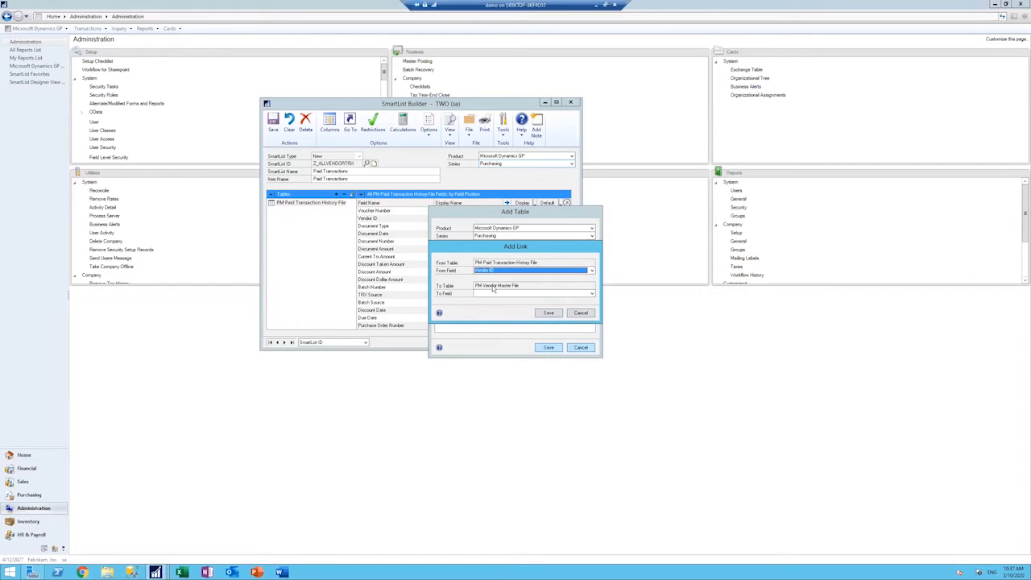
left_click(591, 294)
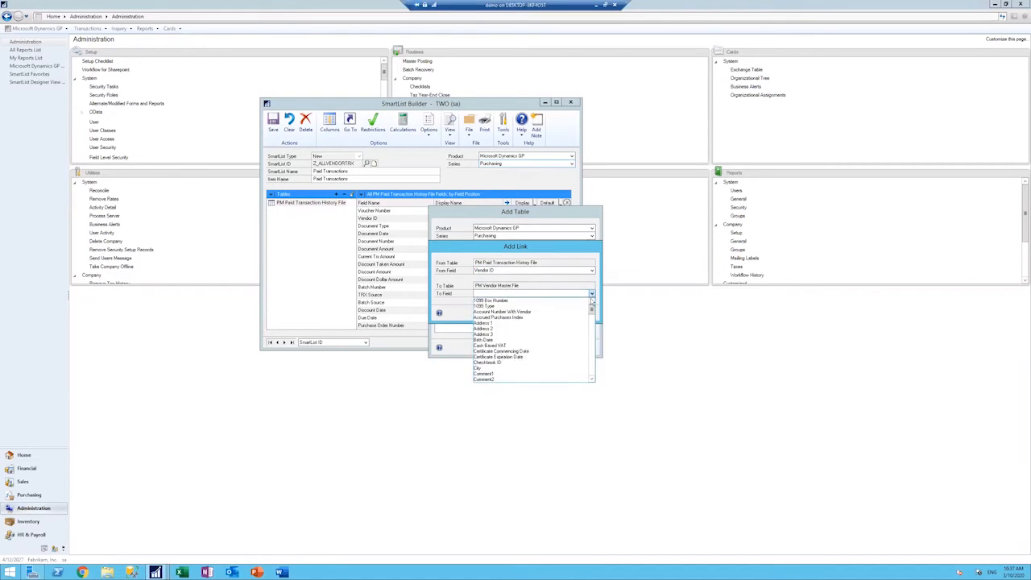
scroll(540, 357, "down", 20)
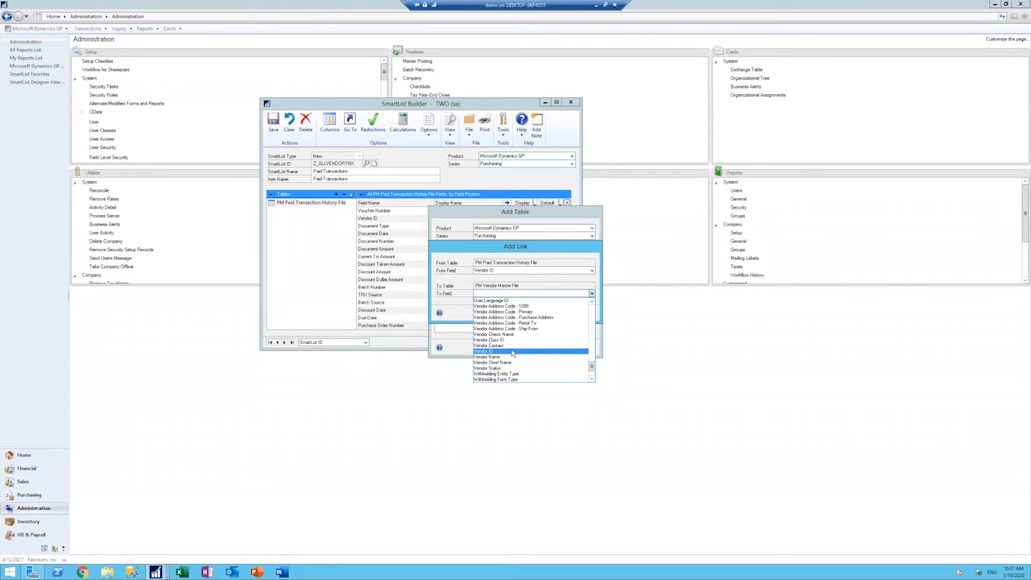
left_click(539, 351)
left_click(549, 313)
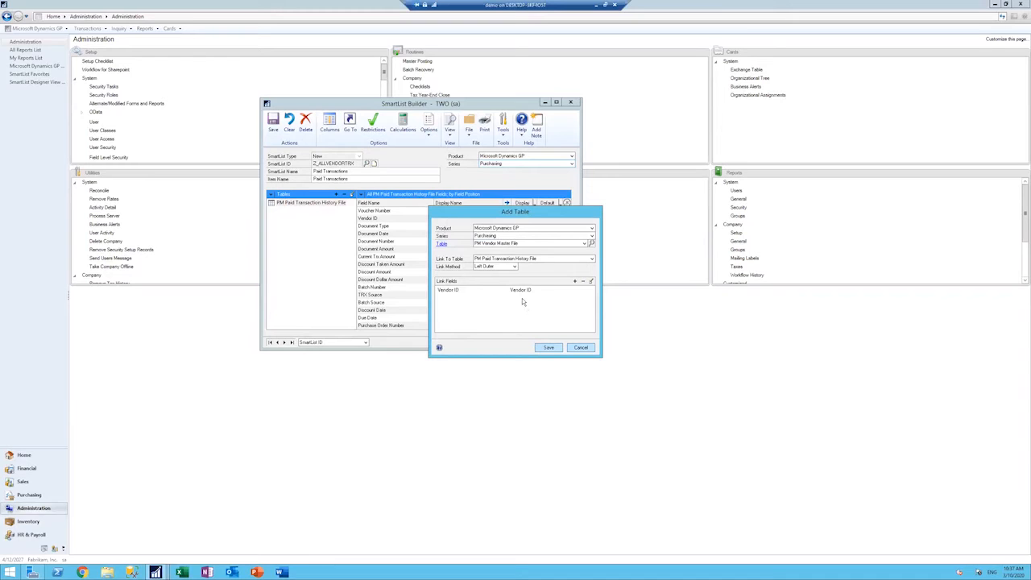
left_click(549, 349)
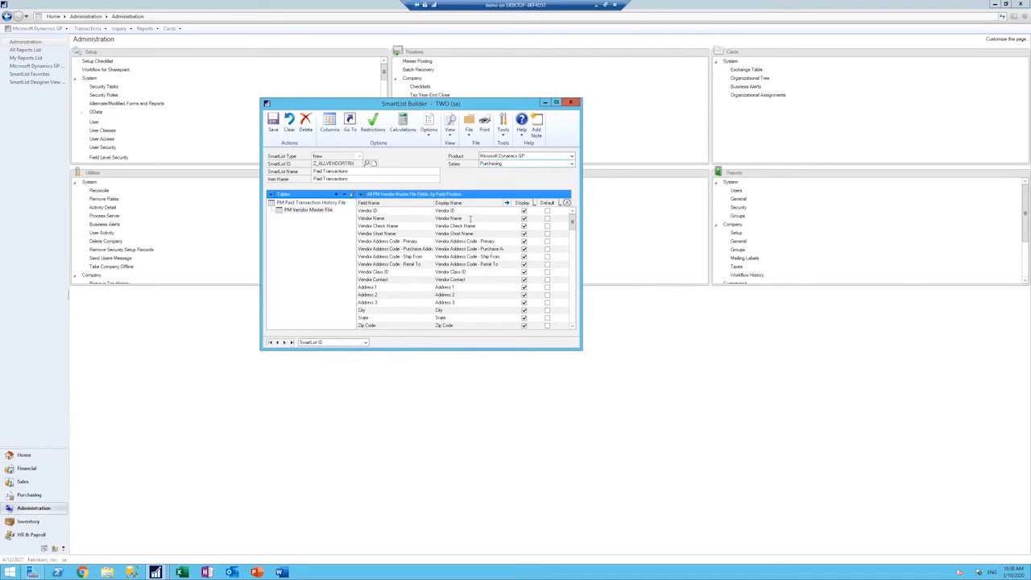
Step: Make Vendor Name from PM Vendor Master File a default column, then save the Paid Transactions SmartList and close its builder window
left_click(470, 219)
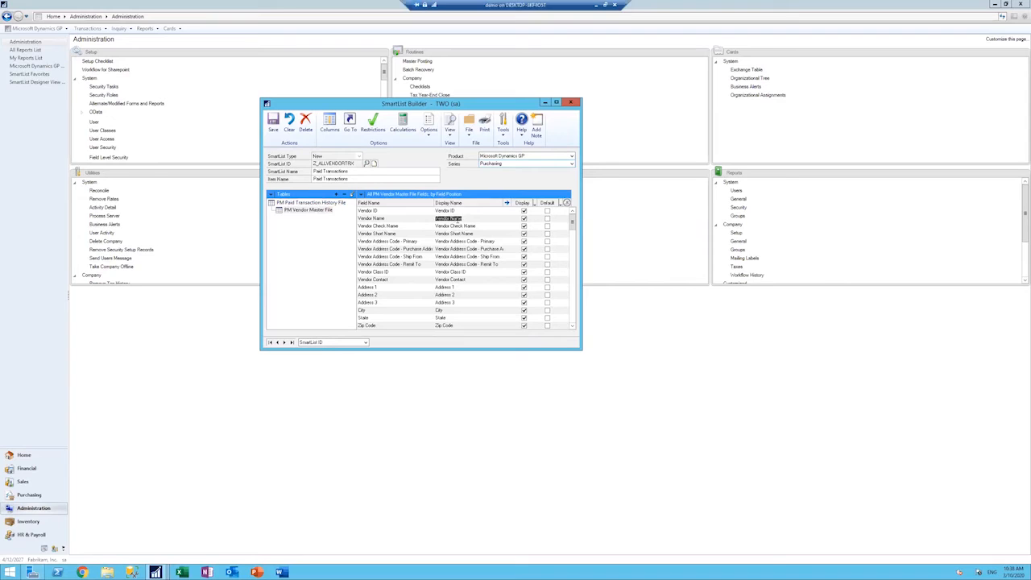
left_click(325, 205)
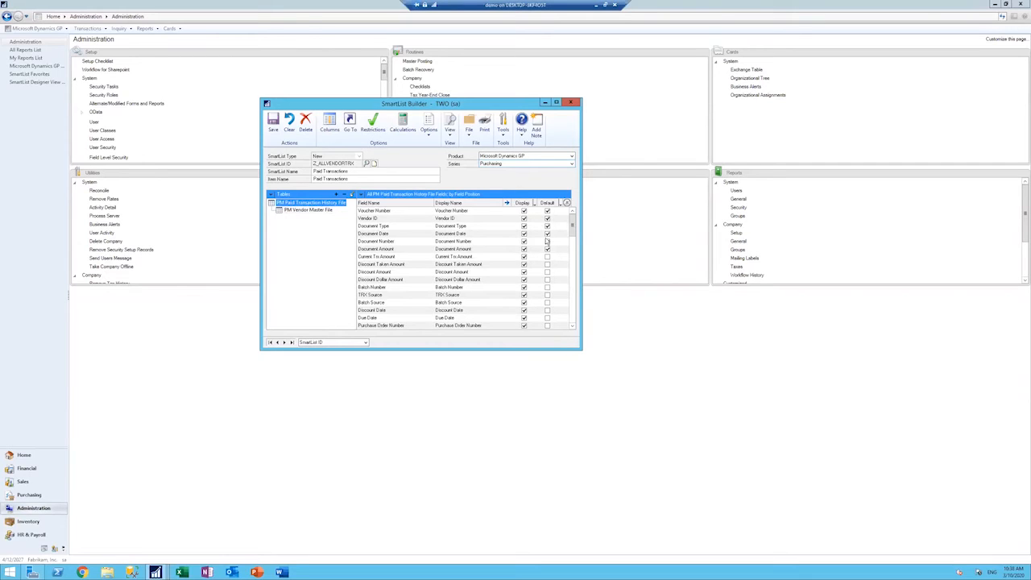
left_click(314, 210)
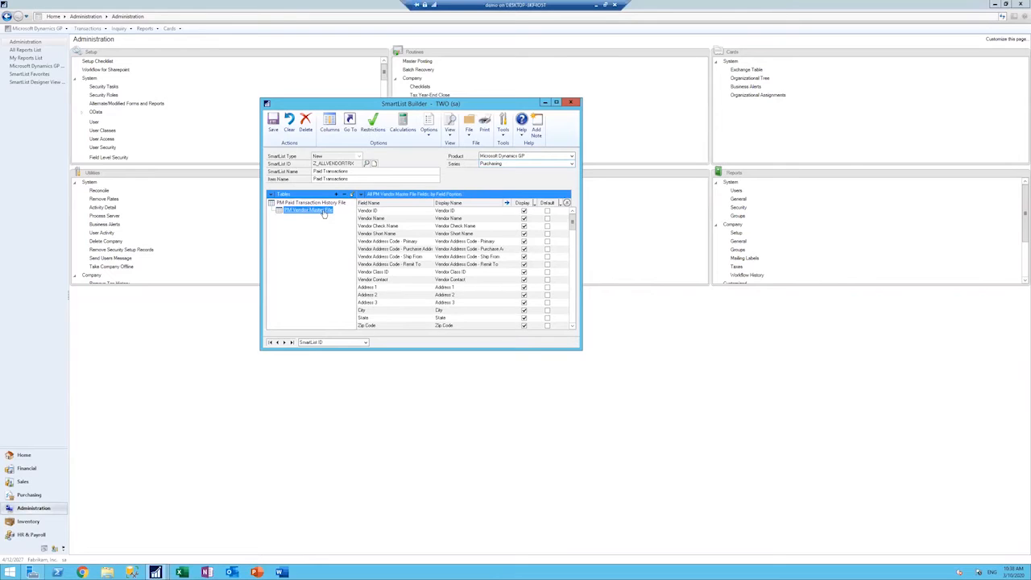
left_click(548, 218)
left_click(273, 127)
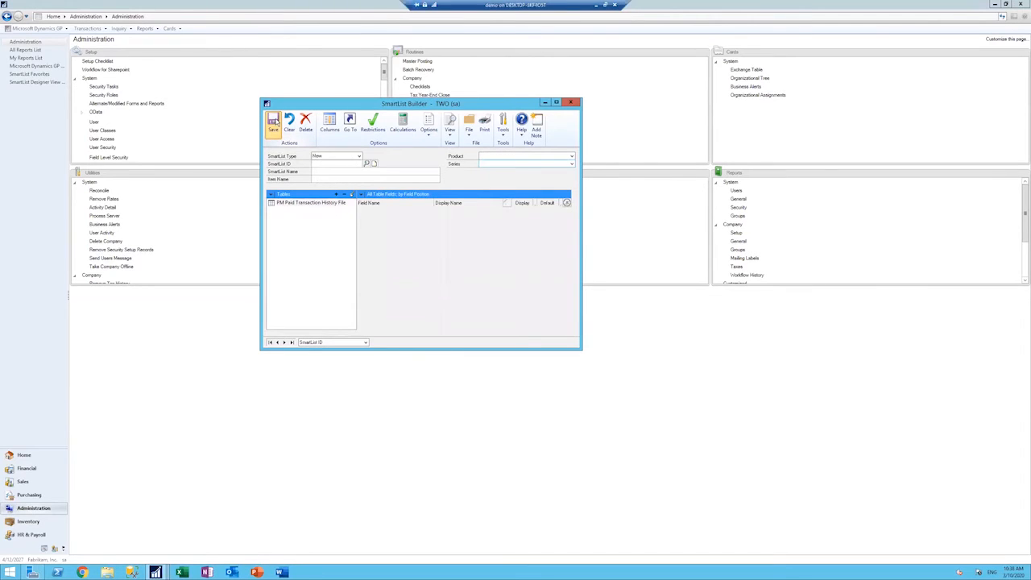
left_click(570, 103)
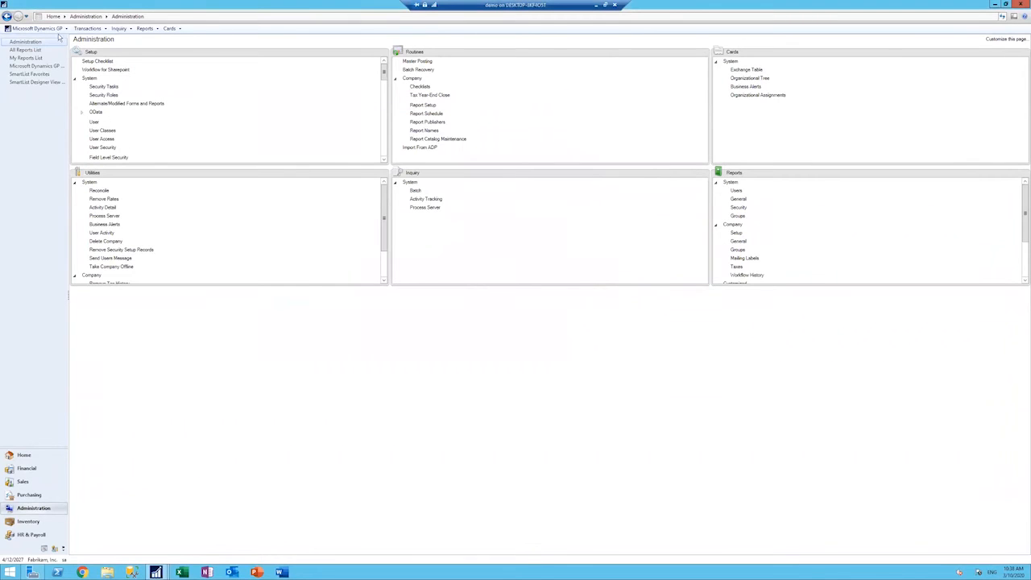
Step: Open SmartList, expand the Paid Transactions list, widen its Vendor Name column to show full names, then minimize SmartList
left_click(59, 29)
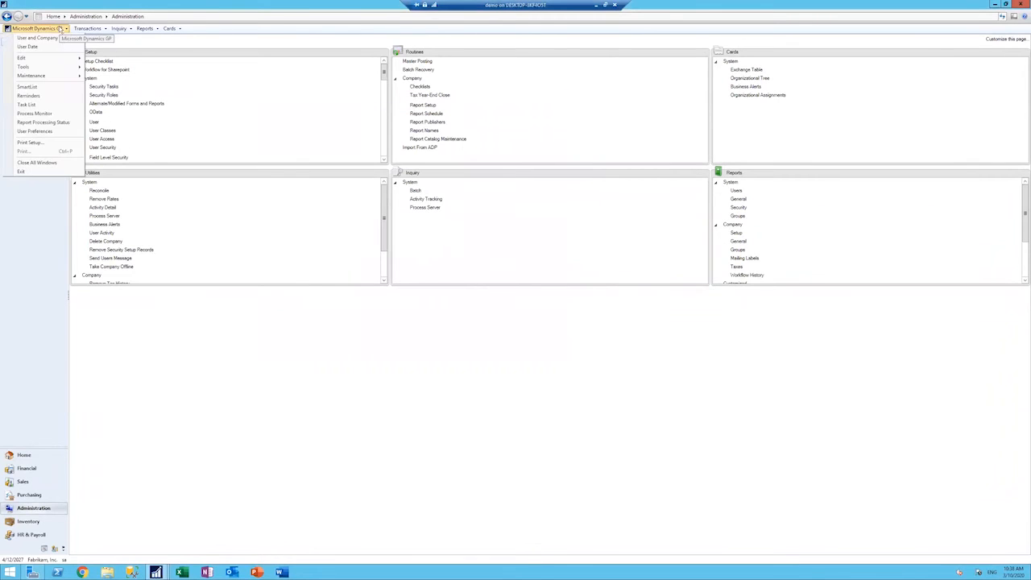
left_click(50, 89)
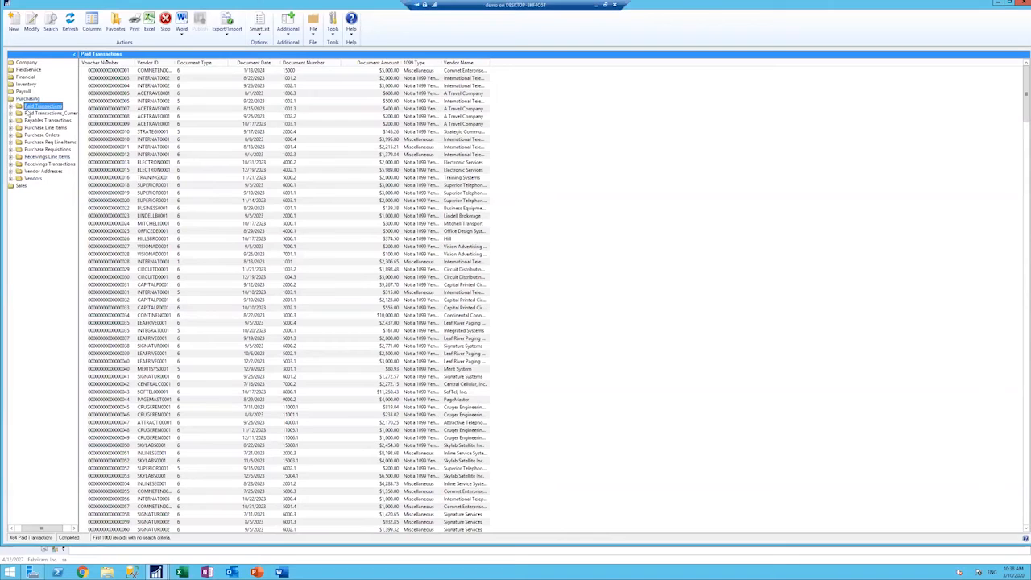
left_click(10, 108)
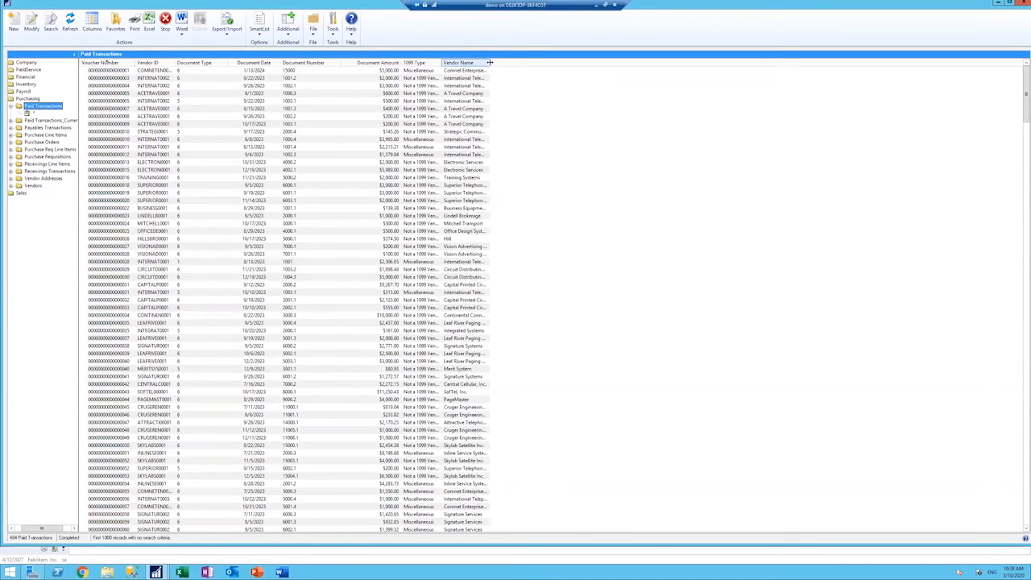
left_click_drag(489, 62, 532, 62)
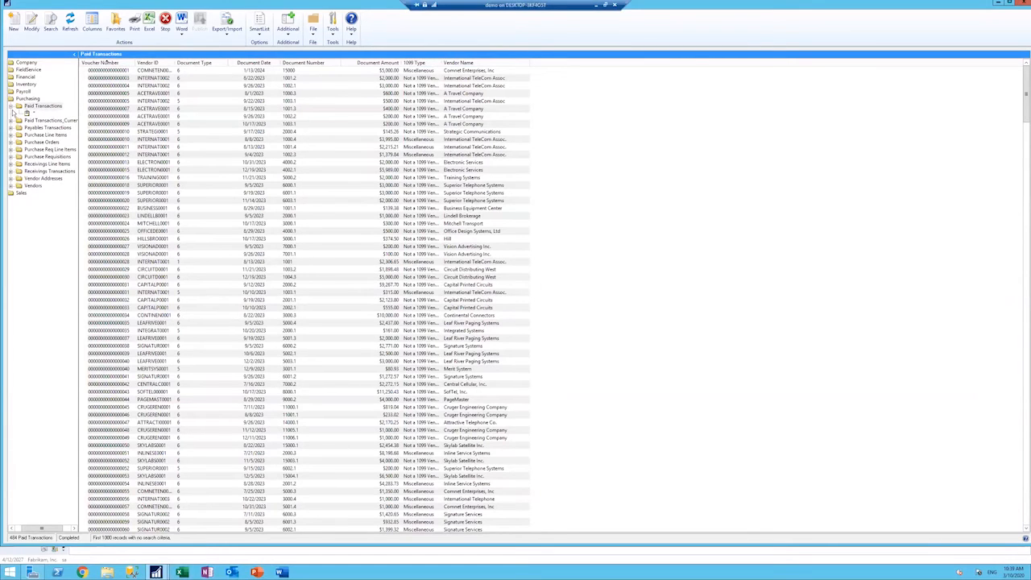
left_click(997, 5)
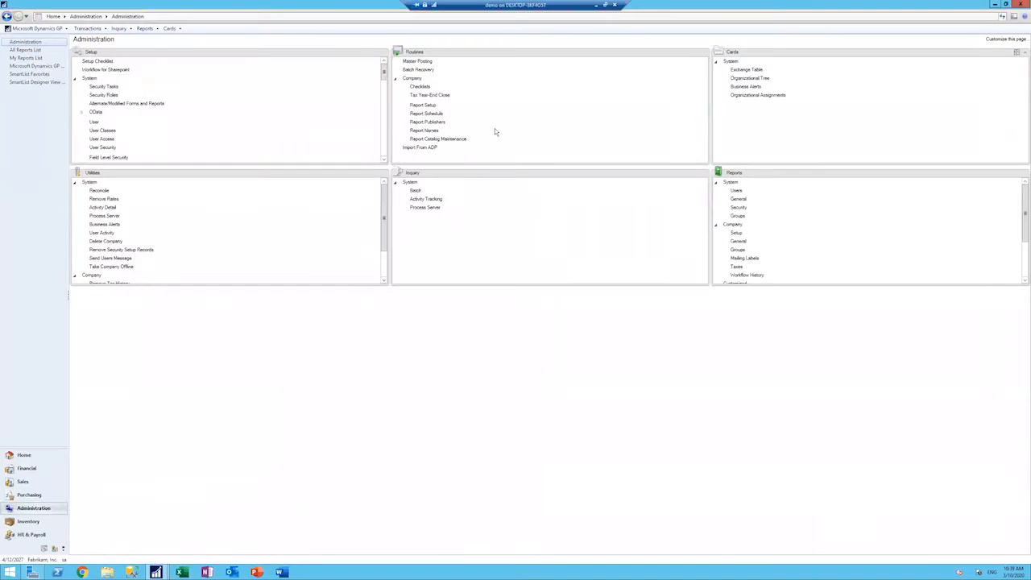
Step: Open SmartList Builder and load the saved Paid Transactions SmartList for editing
left_click(55, 31)
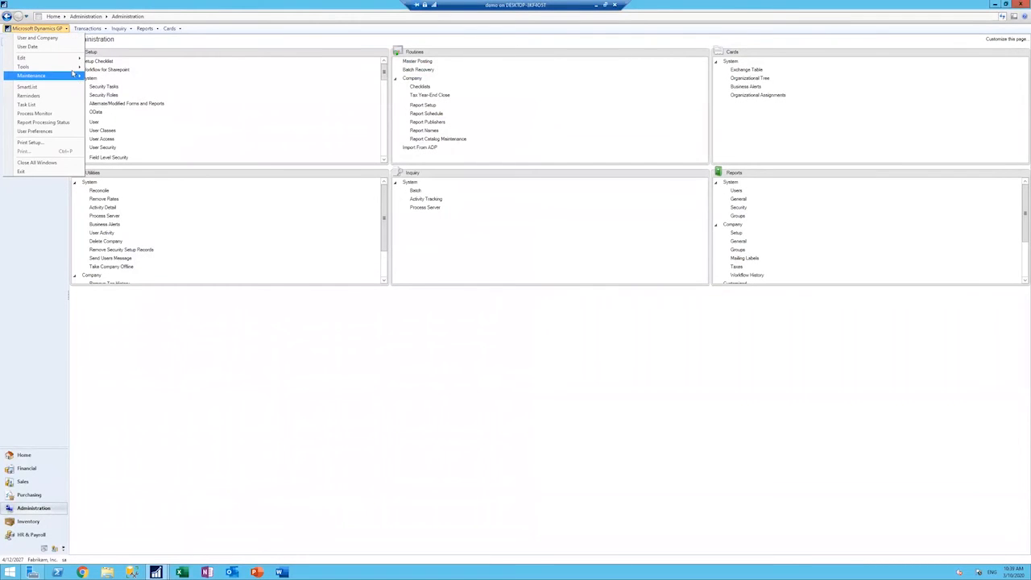
mouse_move(49, 66)
mouse_move(121, 95)
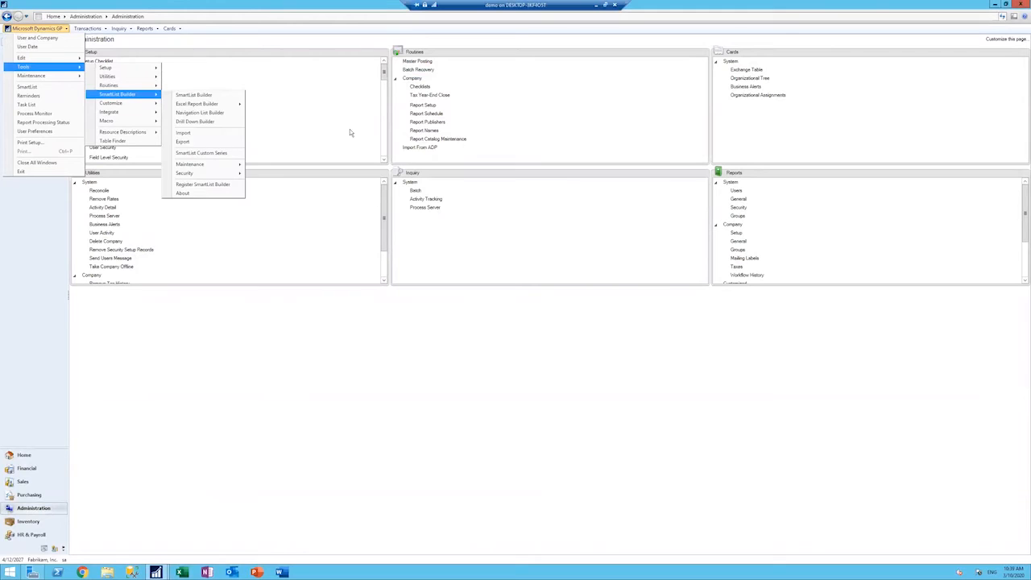
left_click(188, 98)
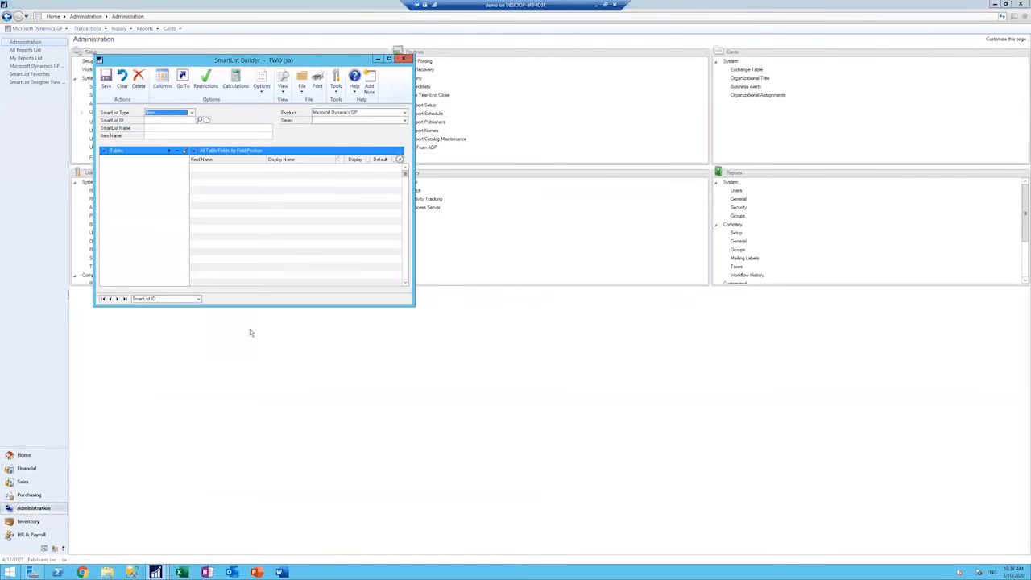
left_click(118, 299)
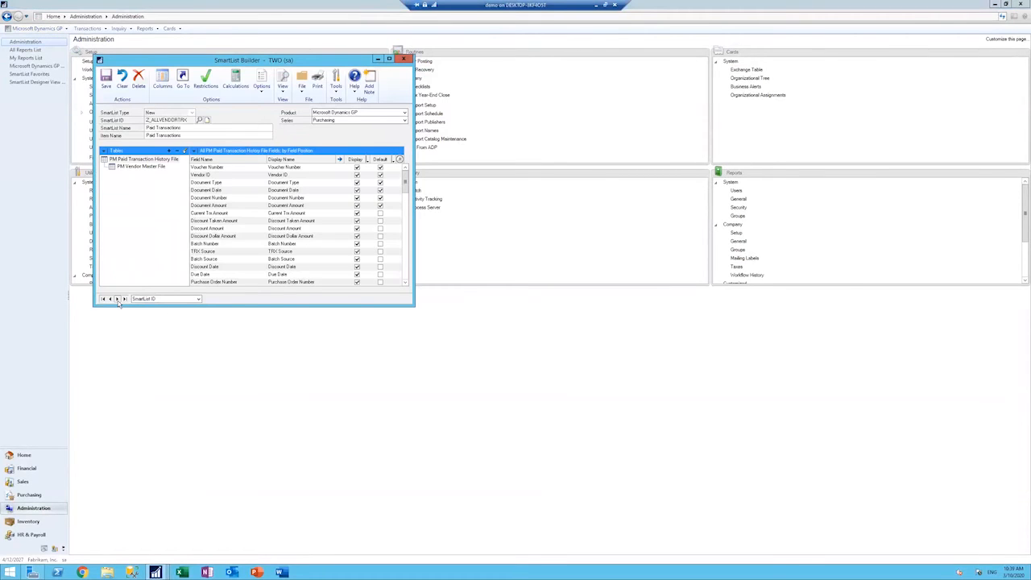
left_click_drag(327, 61, 449, 71)
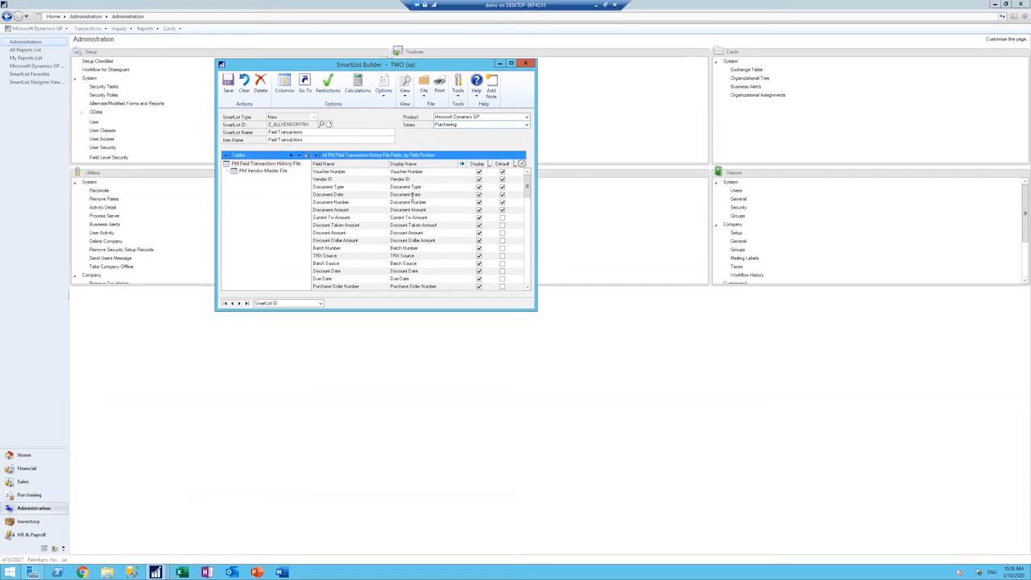
Step: Shorten the display names of Document Date and Document Number to Doc Date and Doc Number, then save and close the SmartList definition
left_click(413, 195)
left_click(418, 195)
key("BackSpace")
key("BackSpace")
key("BackSpace")
key("BackSpace")
key("BackSpace")
key("BackSpace")
left_click(412, 203)
key("BackSpace")
key("BackSpace")
key("BackSpace")
key("BackSpace")
key("BackSpace")
key("BackSpace")
left_click(229, 84)
left_click(527, 64)
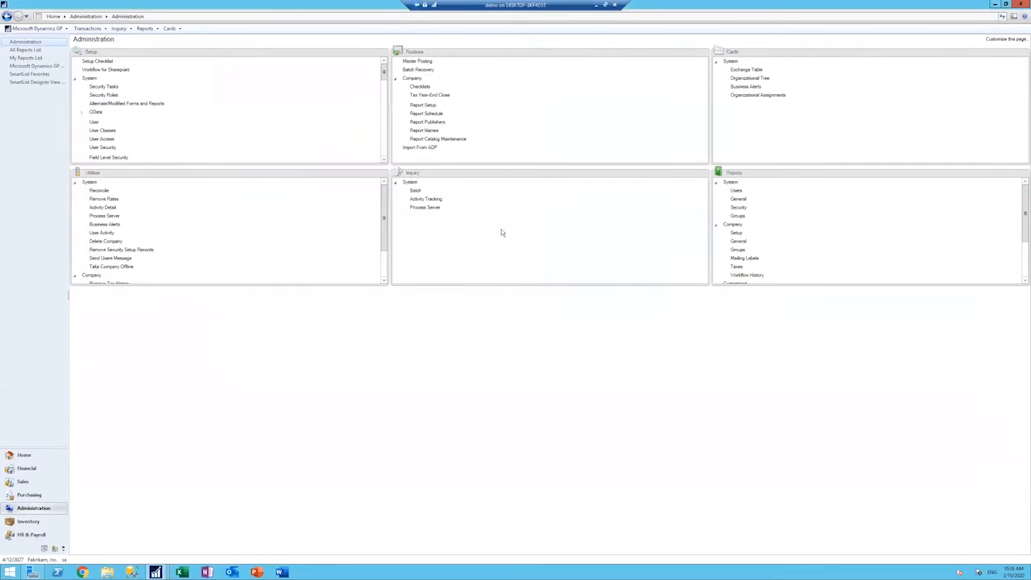
Step: Close the outdated SmartList window, reopen SmartList, and display Paid Transactions in the Purchasing series
mouse_move(157, 573)
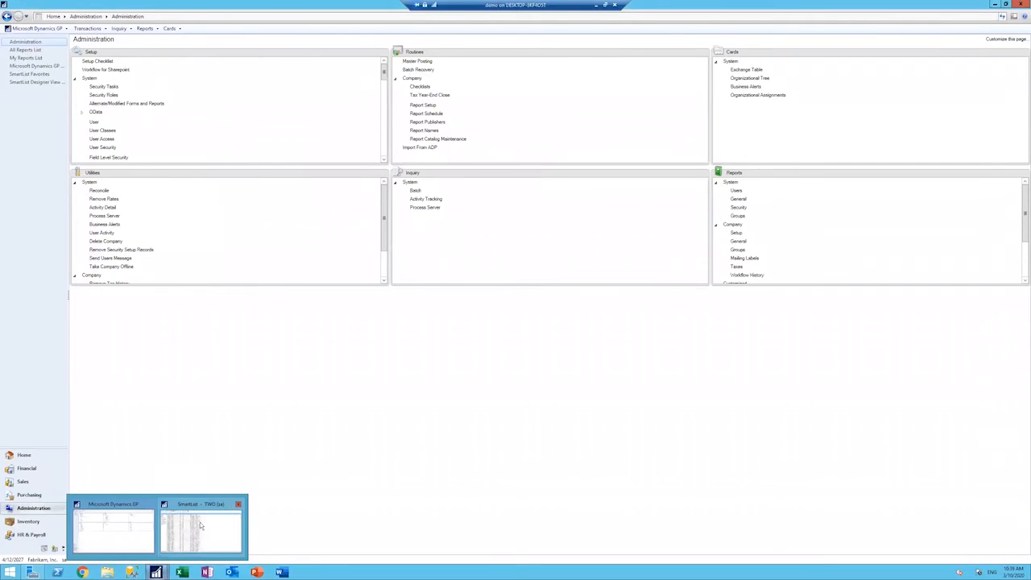
left_click(238, 505)
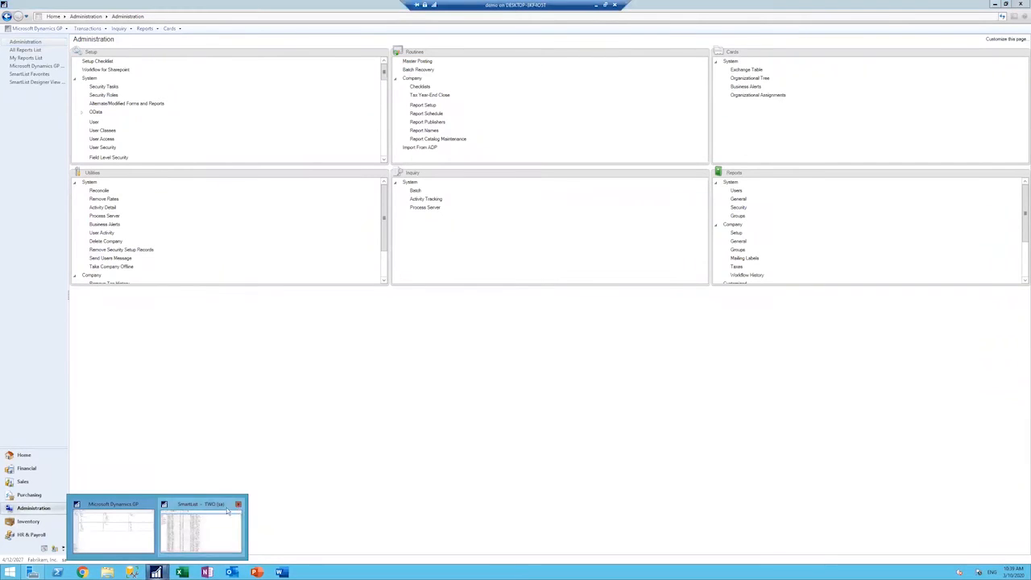
left_click(19, 34)
left_click(39, 29)
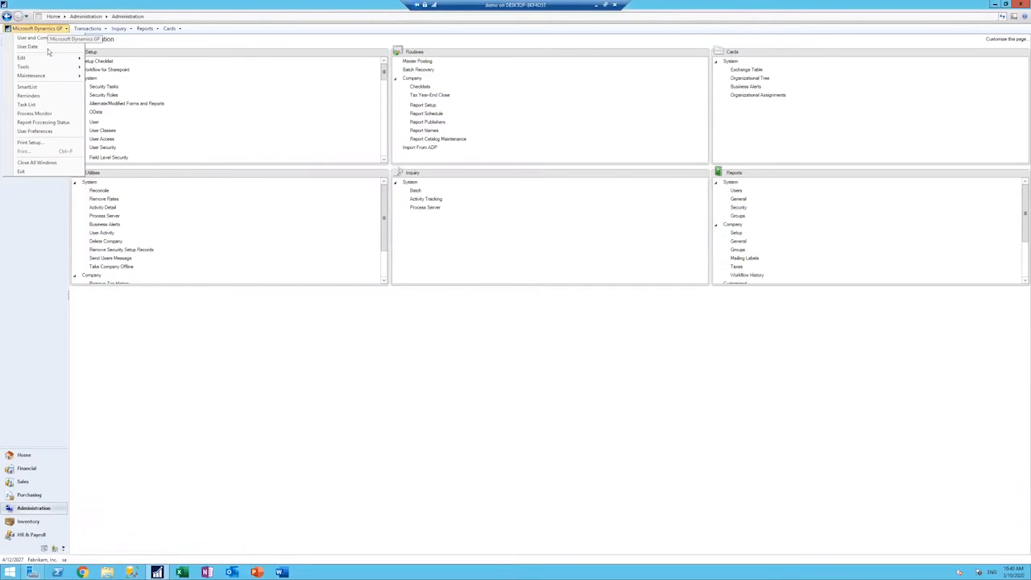
left_click(39, 86)
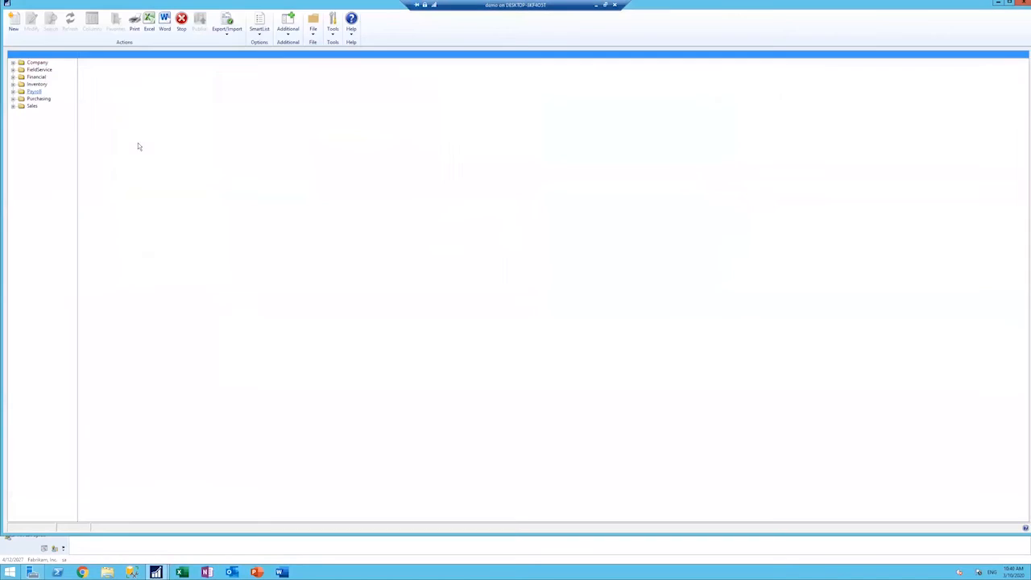
left_click(13, 98)
left_click(41, 106)
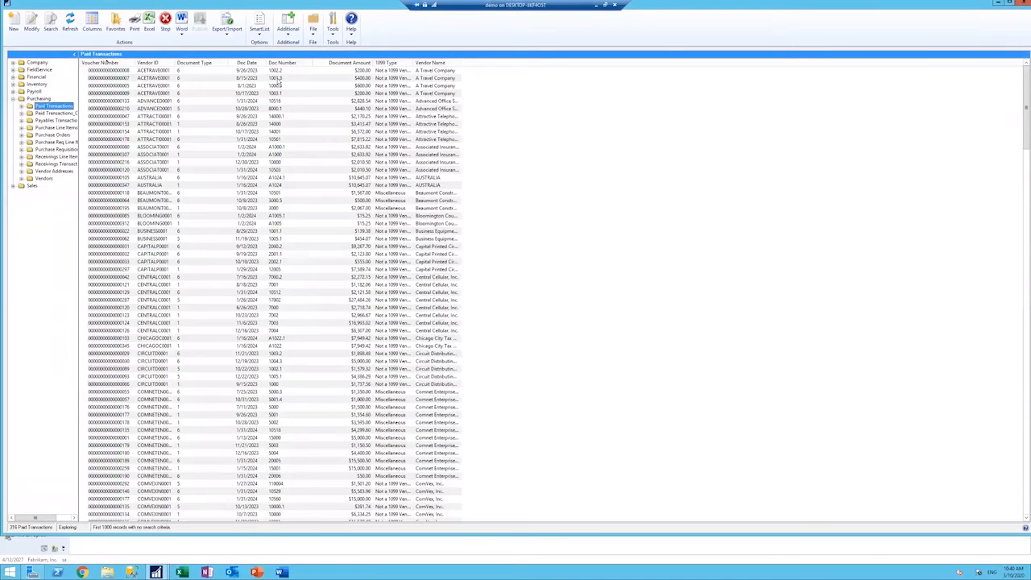
Step: Adjust the column widths in the Paid Transactions list and sort it by Doc Number
left_click_drag(265, 62, 278, 62)
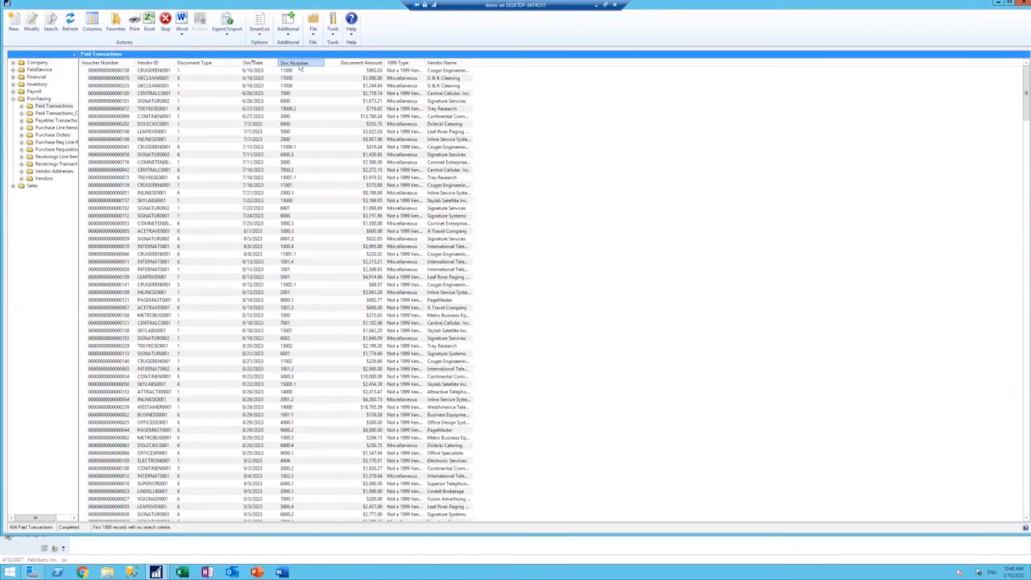
left_click(298, 63)
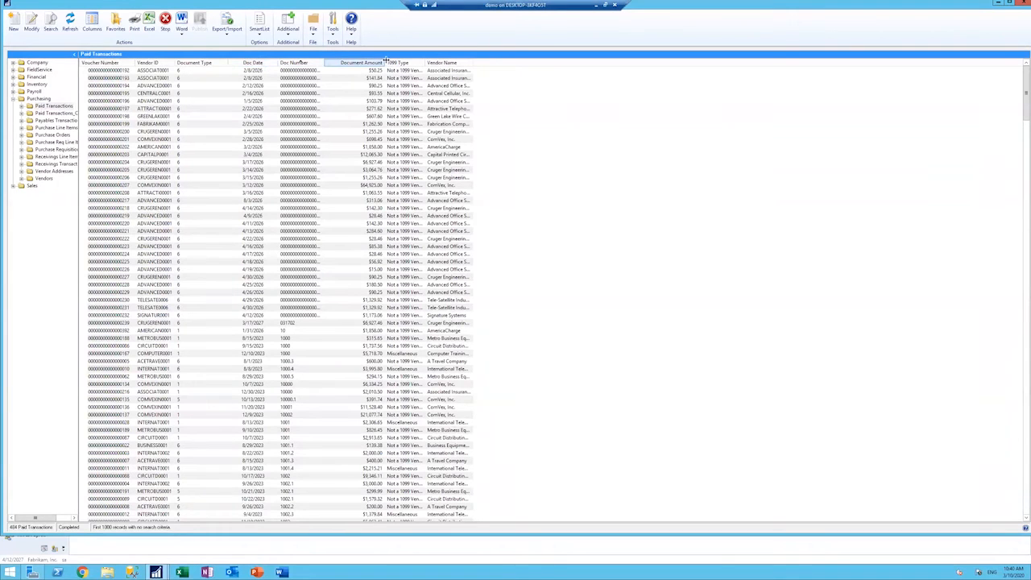
left_click_drag(385, 62, 542, 62)
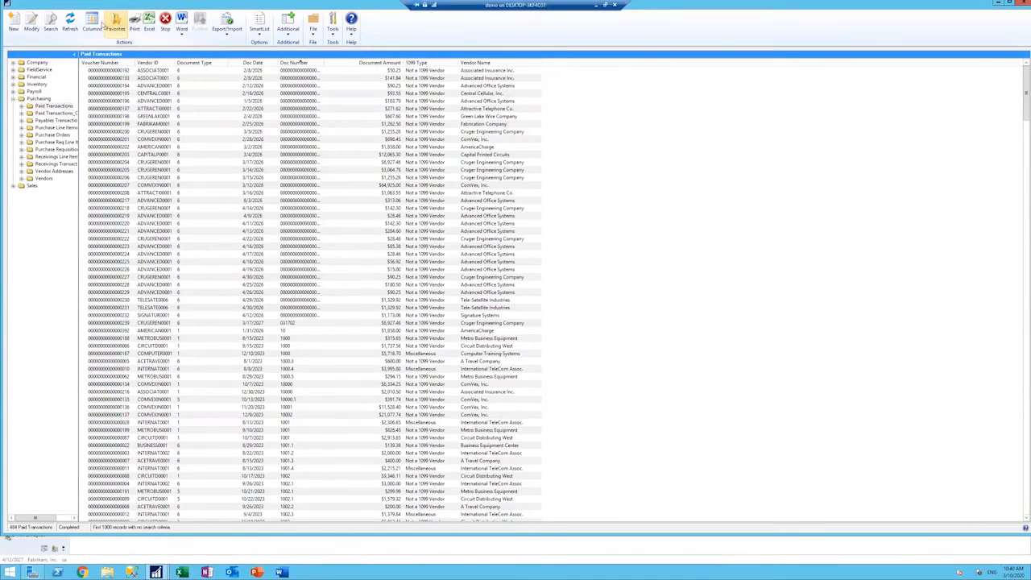
Step: Change the column display of the Paid Transactions list so that Vendor ID and Vendor Name come first
left_click(97, 28)
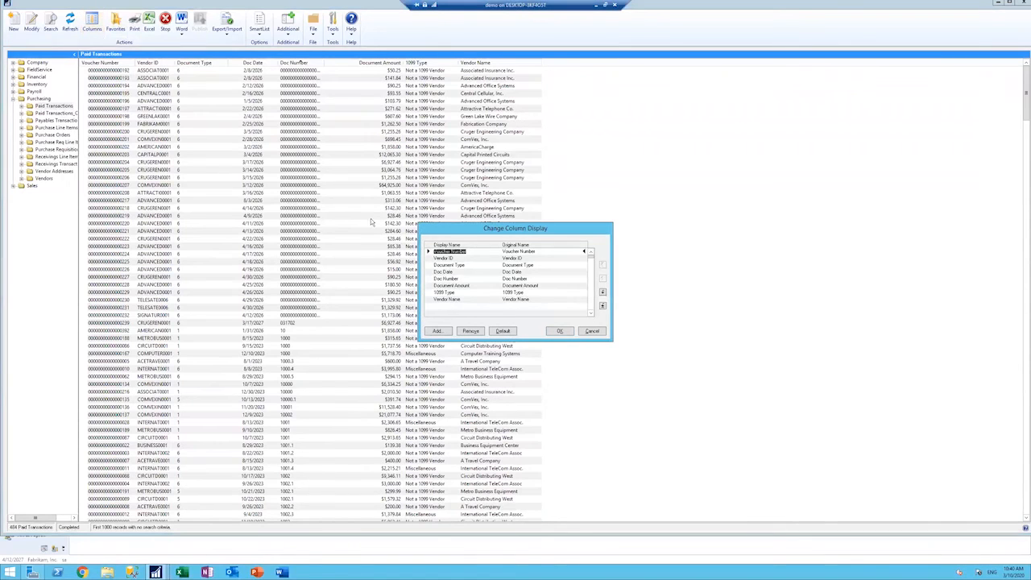
left_click(445, 299)
left_click(602, 266)
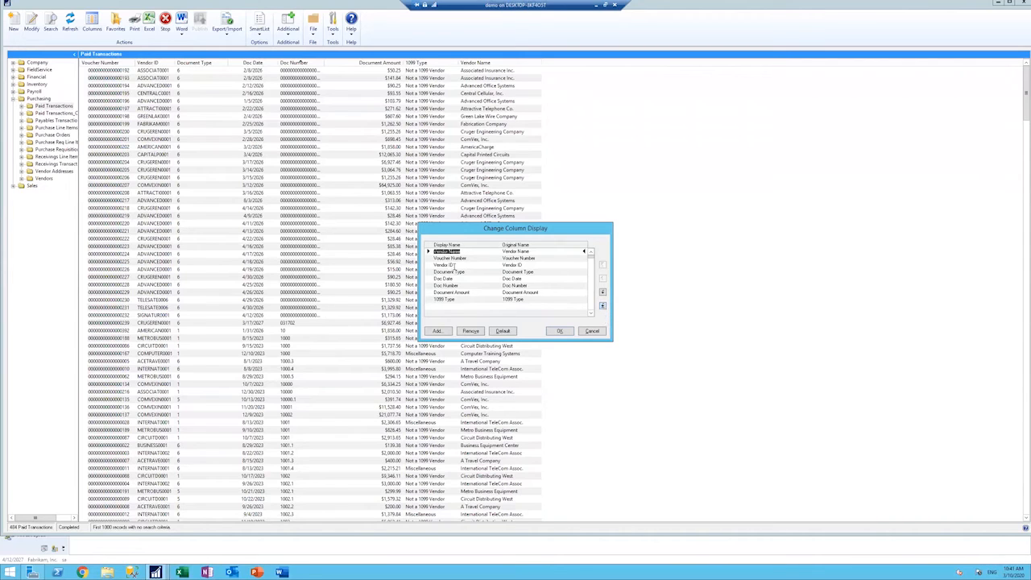
left_click(454, 266)
left_click(605, 267)
left_click(560, 331)
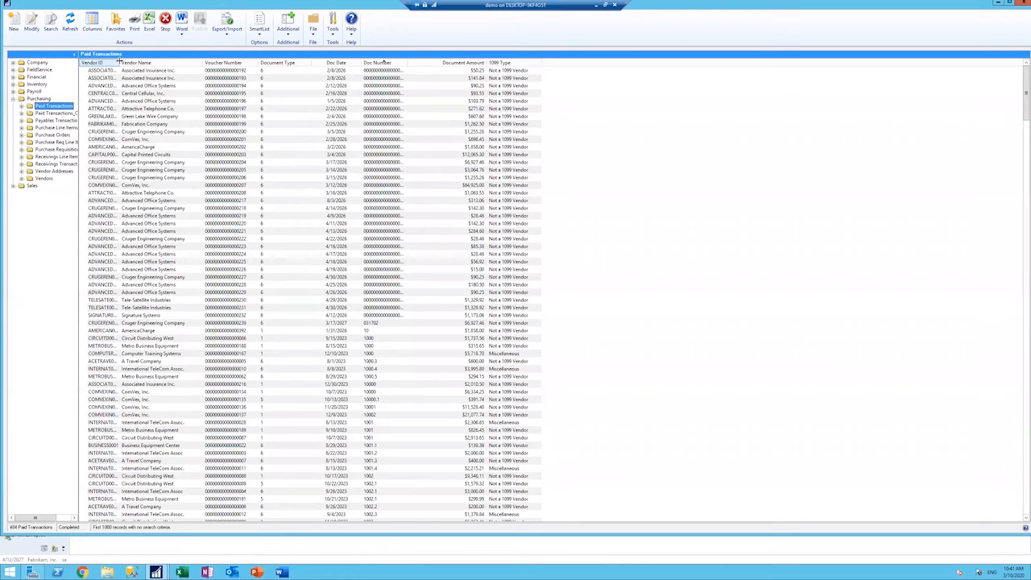
Step: Sort the Paid Transactions list by Document Type in descending order, review the records with type 6, then close SmartList
left_click(305, 63)
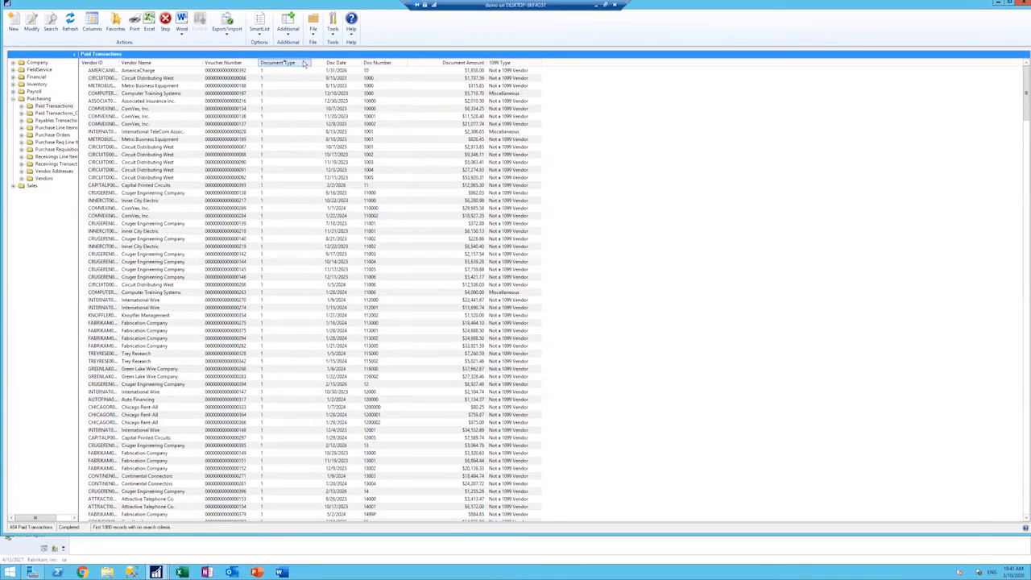
left_click(304, 64)
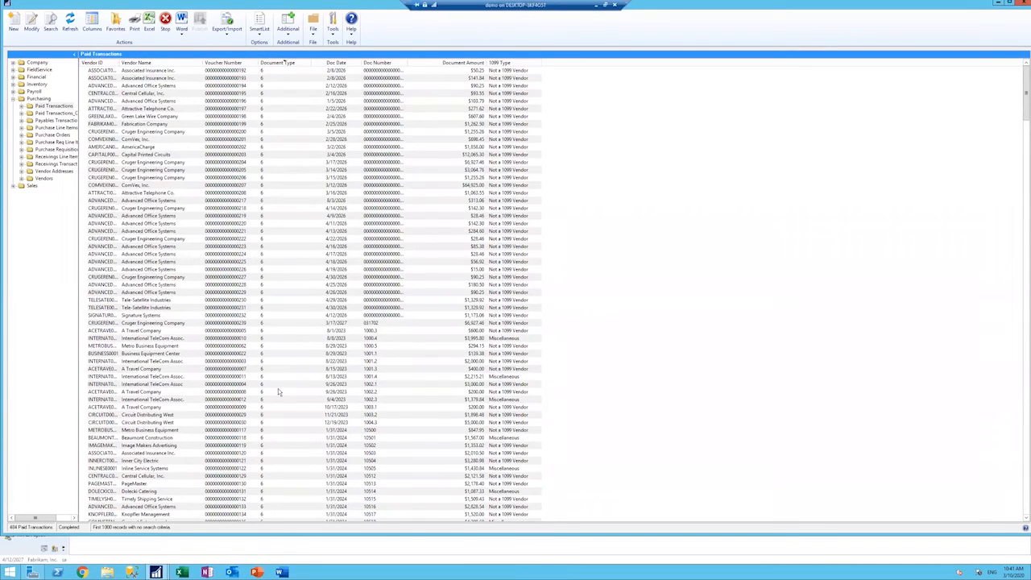
scroll(278, 389, "down", 17)
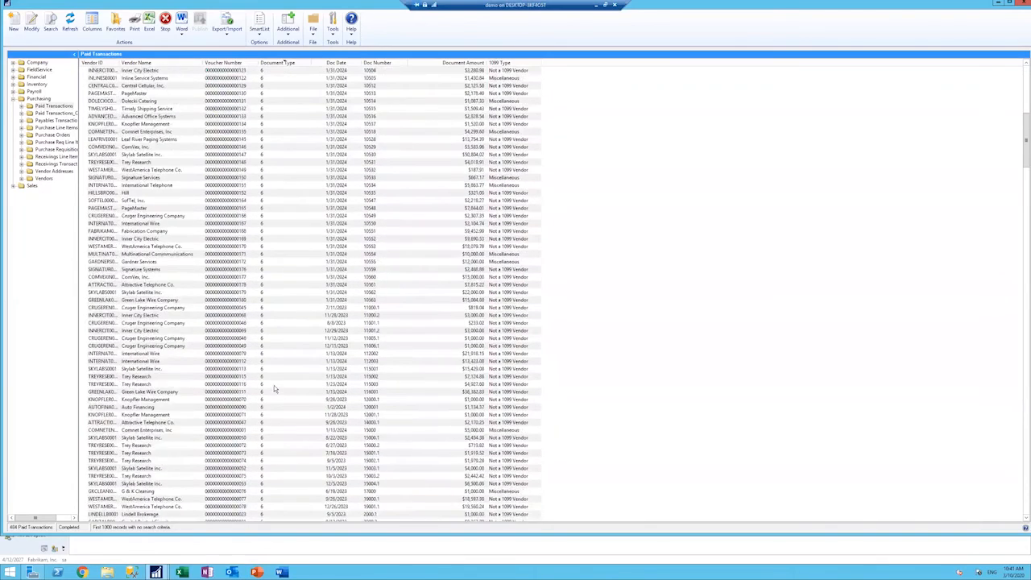
scroll(274, 385, "up", 17)
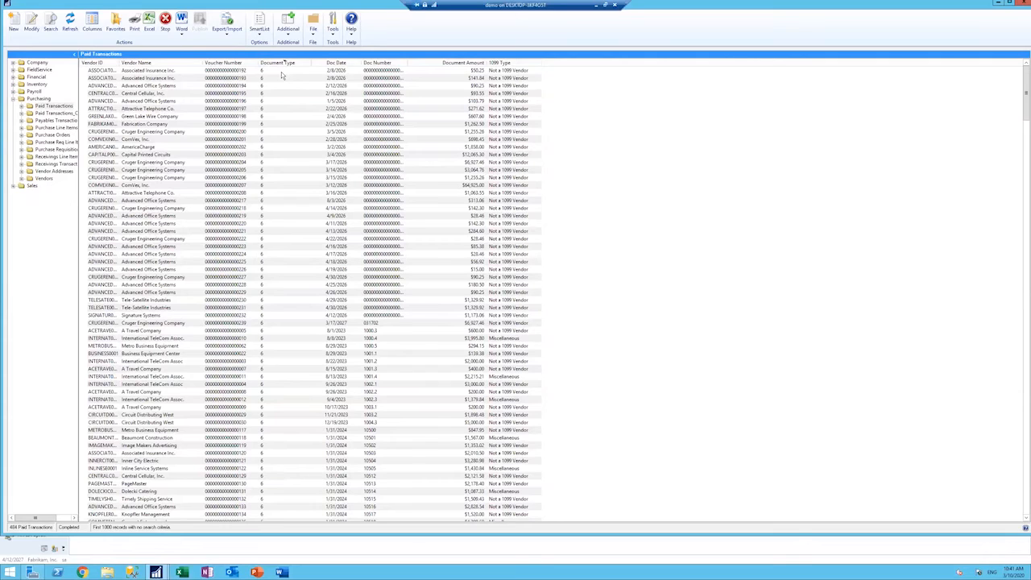
left_click(348, 126)
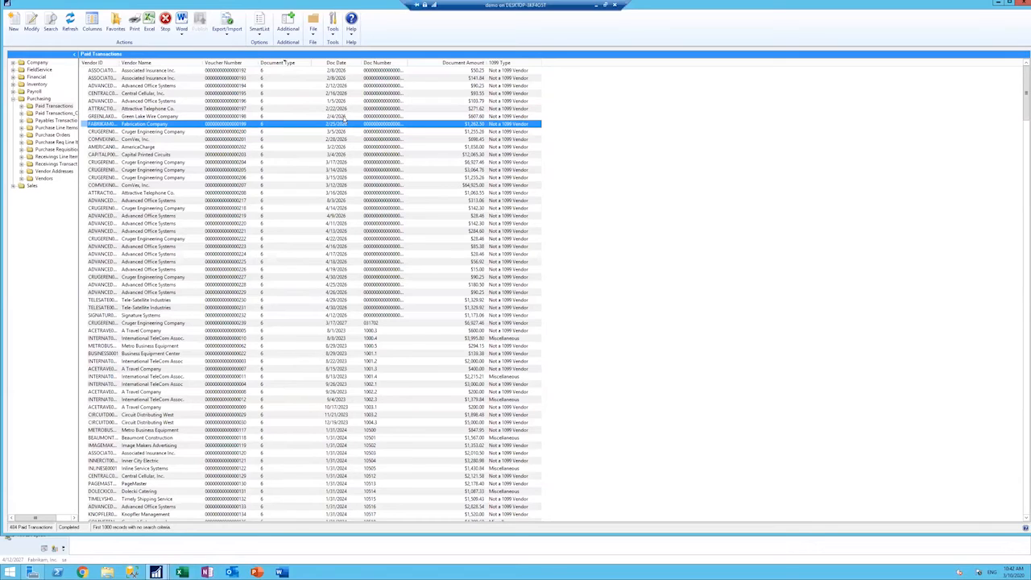
left_click(1024, 4)
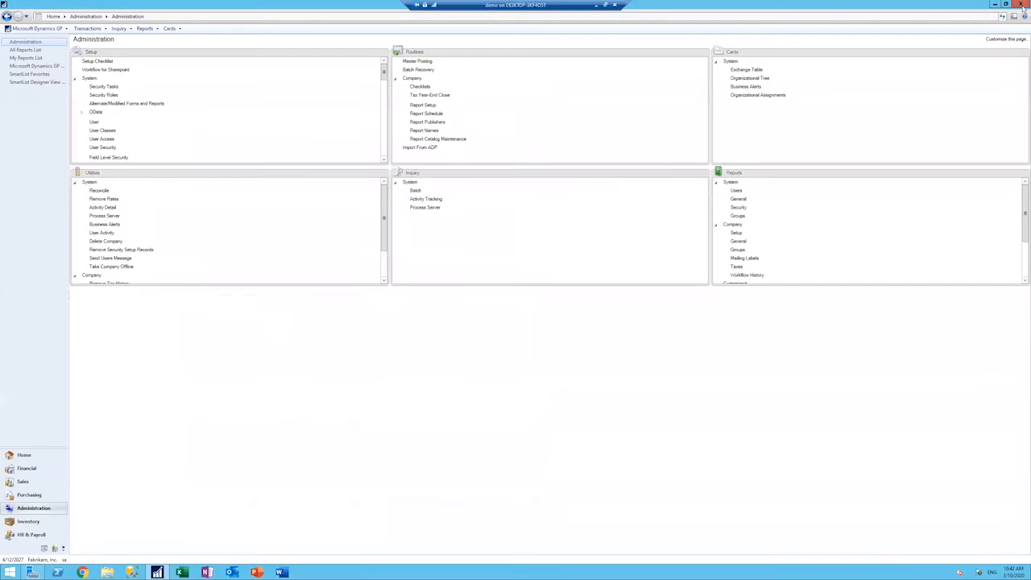
Step: Reopen SmartList Builder and bring up the Paid Transactions SmartList definition again
left_click(36, 29)
mouse_move(32, 67)
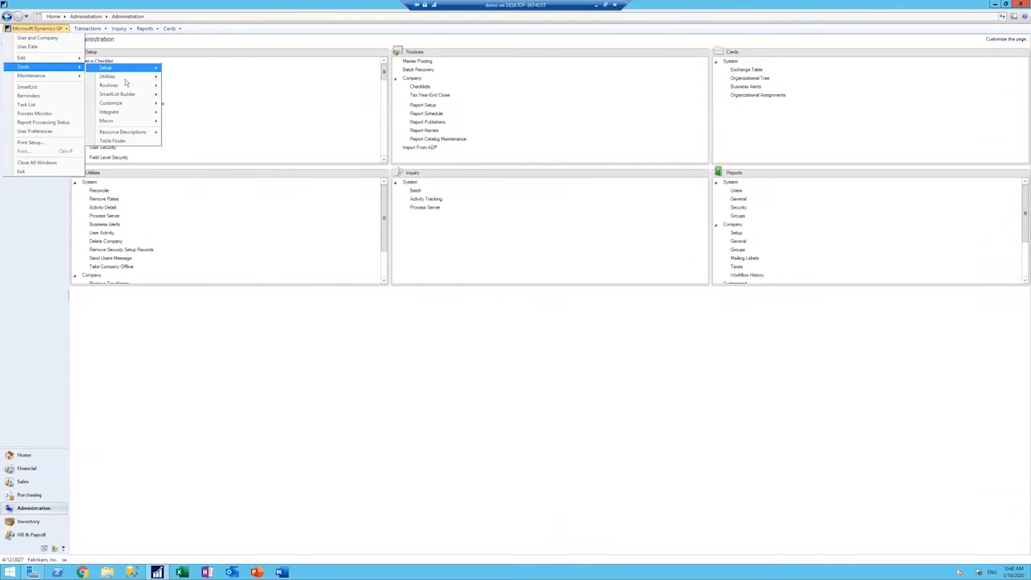
mouse_move(133, 95)
left_click(180, 96)
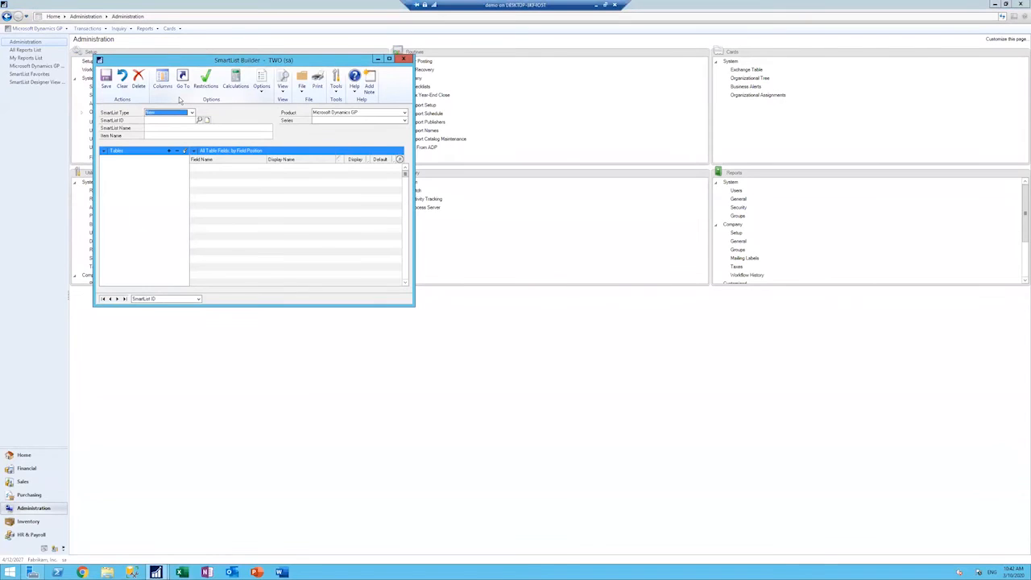
left_click(116, 299)
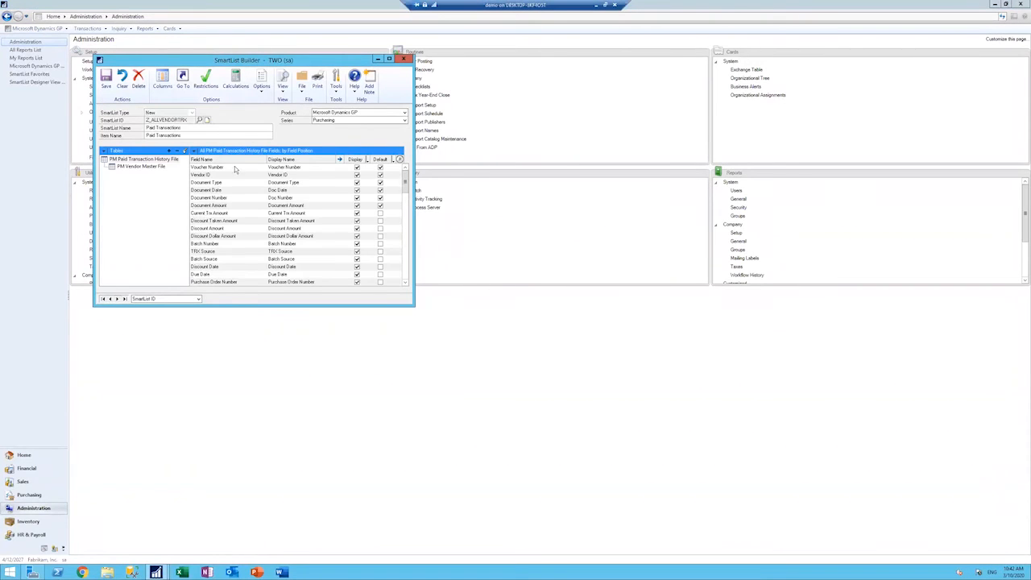
left_click_drag(266, 59, 362, 67)
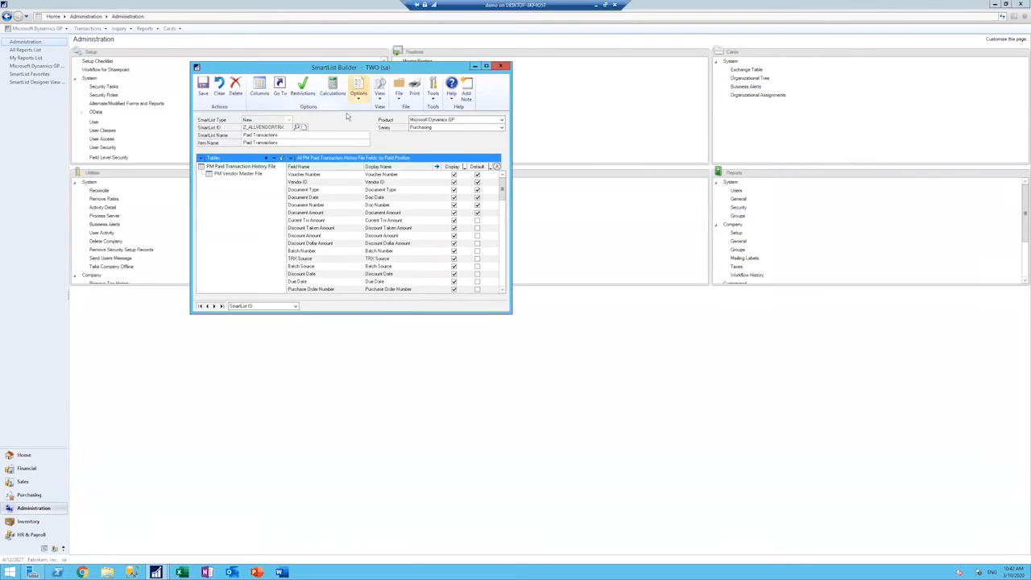
Step: Start a new restriction on the Doc Date field of the PM Paid Transaction History File table
left_click(304, 88)
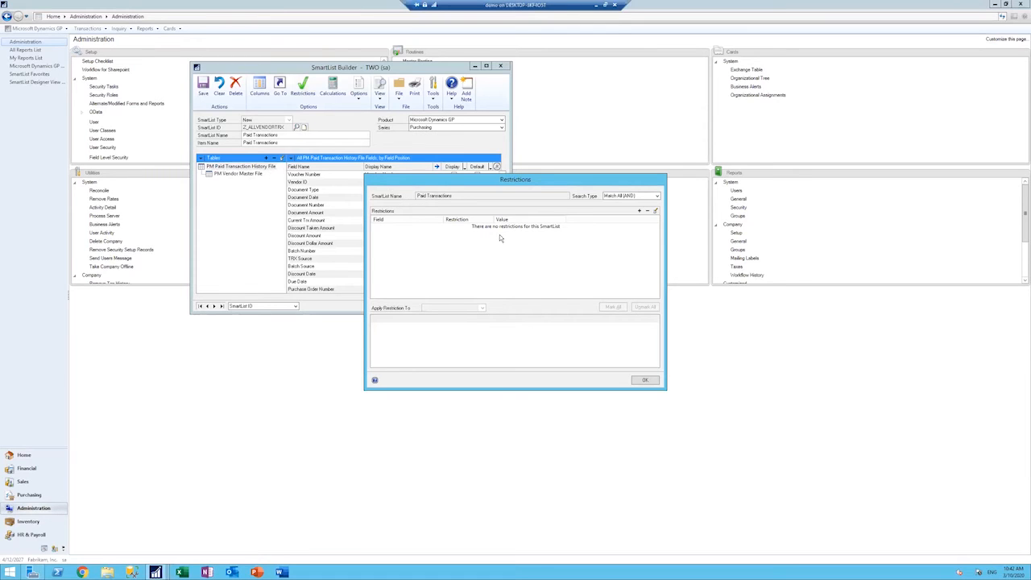
left_click(639, 211)
left_click(592, 233)
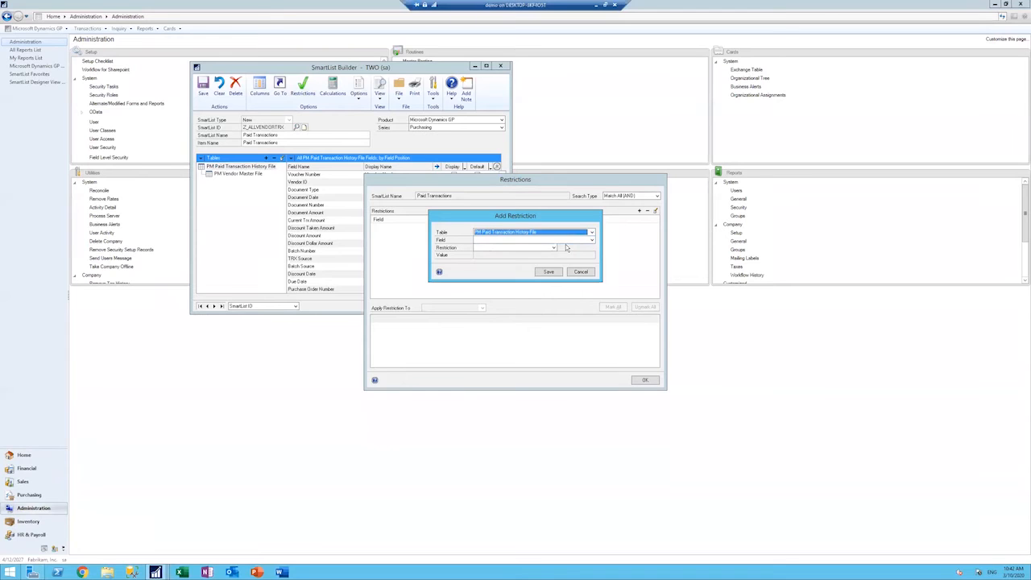
left_click(591, 240)
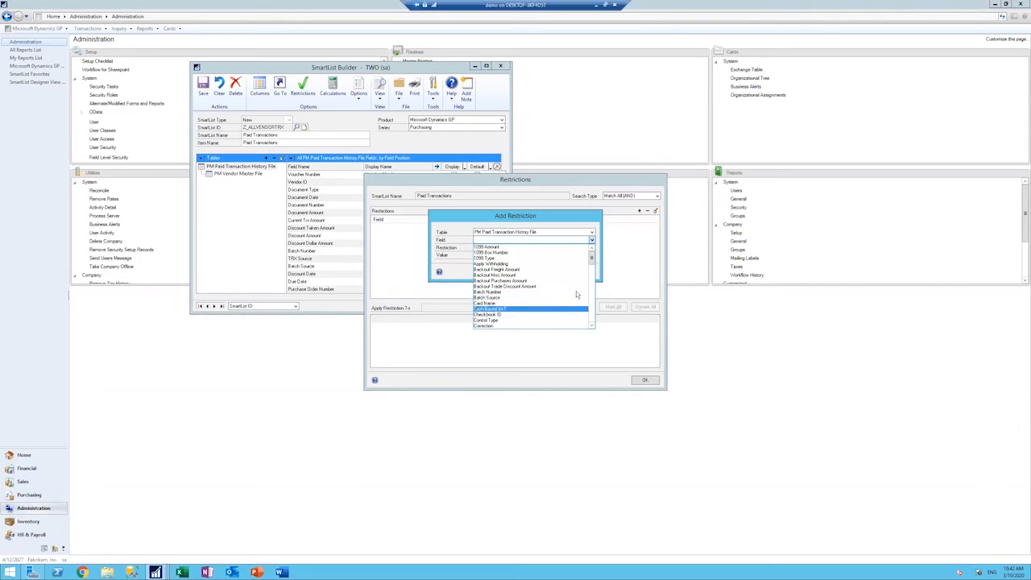
scroll(578, 290, "down", 4)
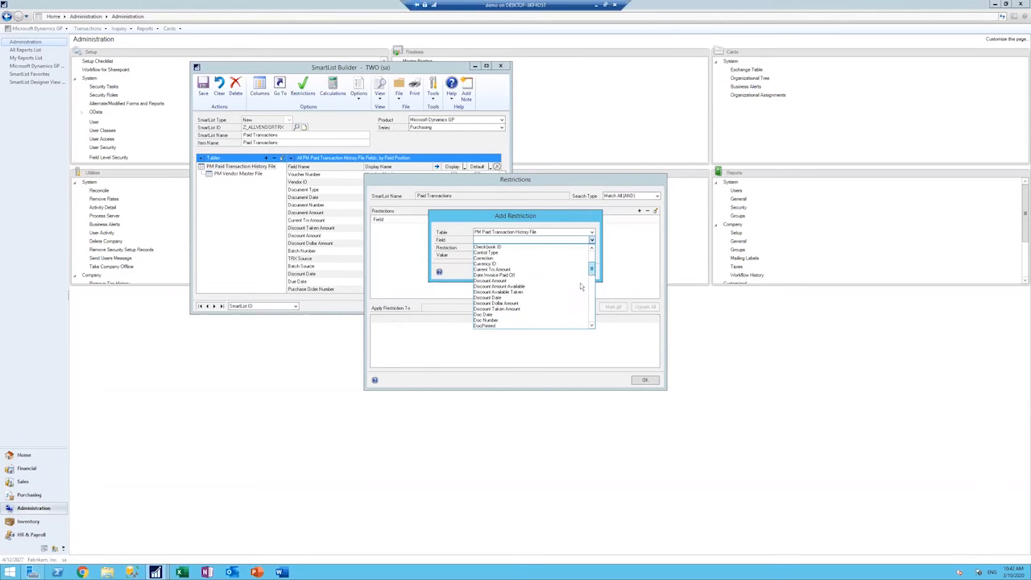
left_click(483, 314)
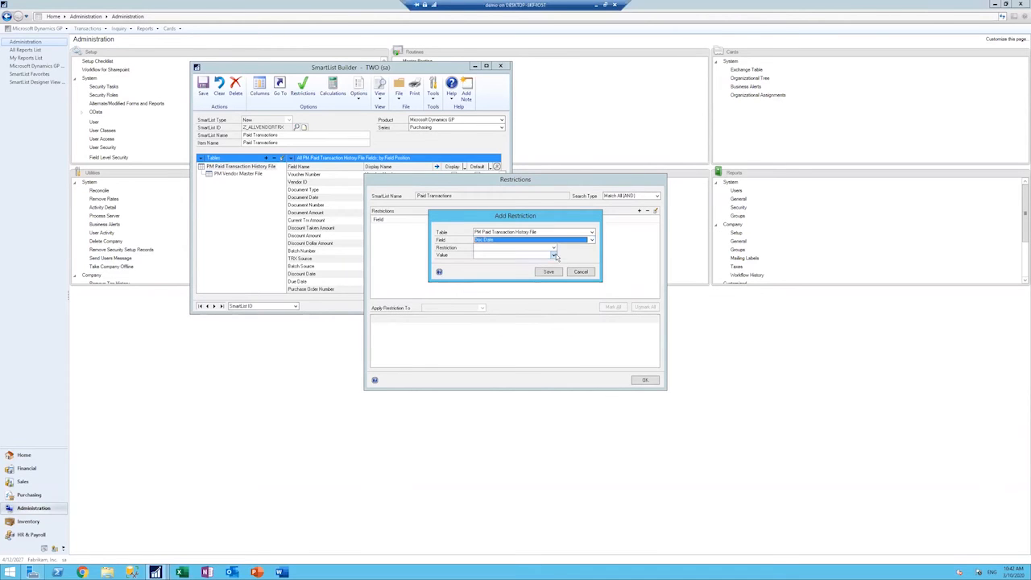
Step: Set the Doc Date restriction to is between Beginning of Year and End of Year, and save it
left_click(554, 249)
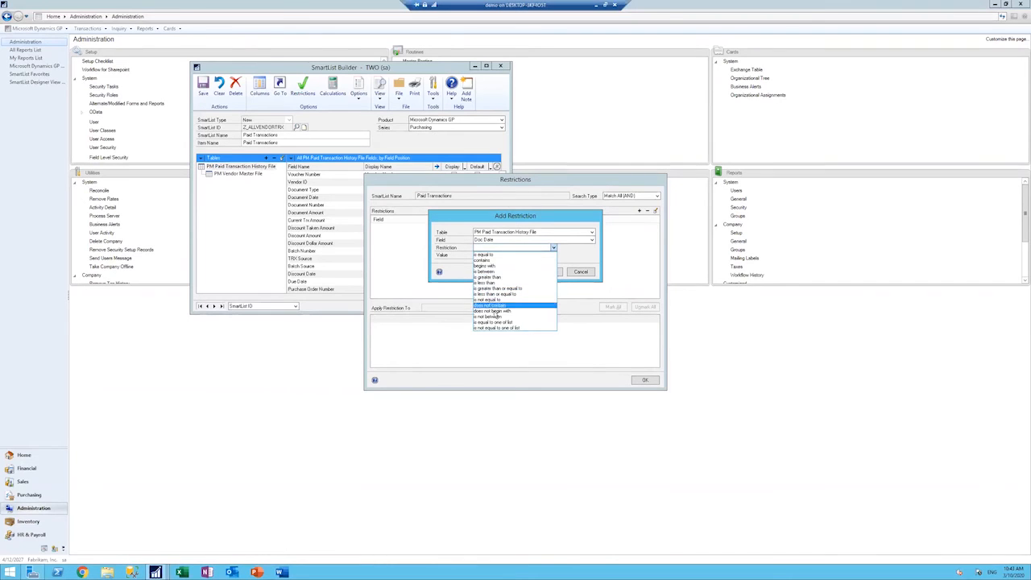
left_click(486, 272)
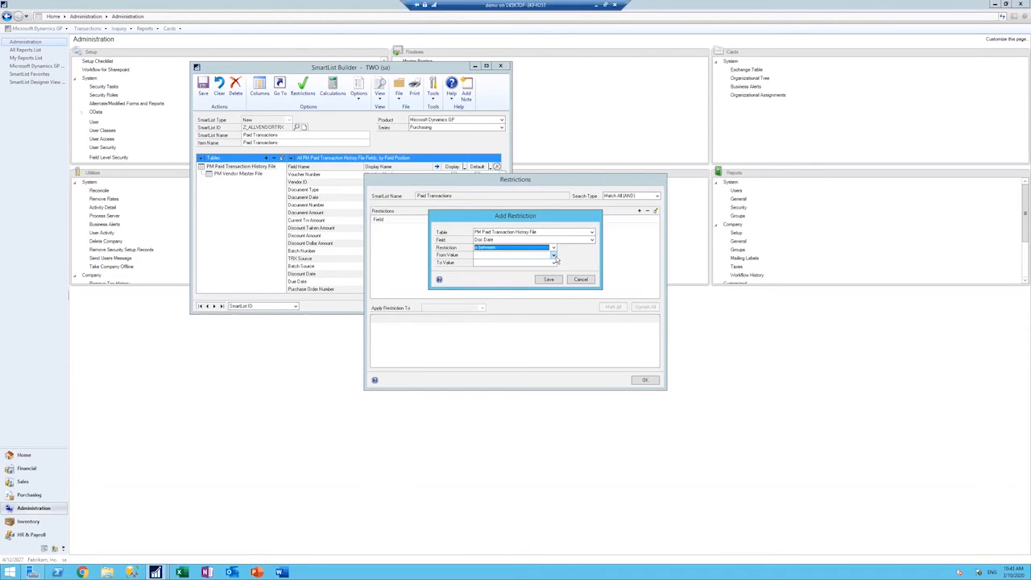
left_click(553, 256)
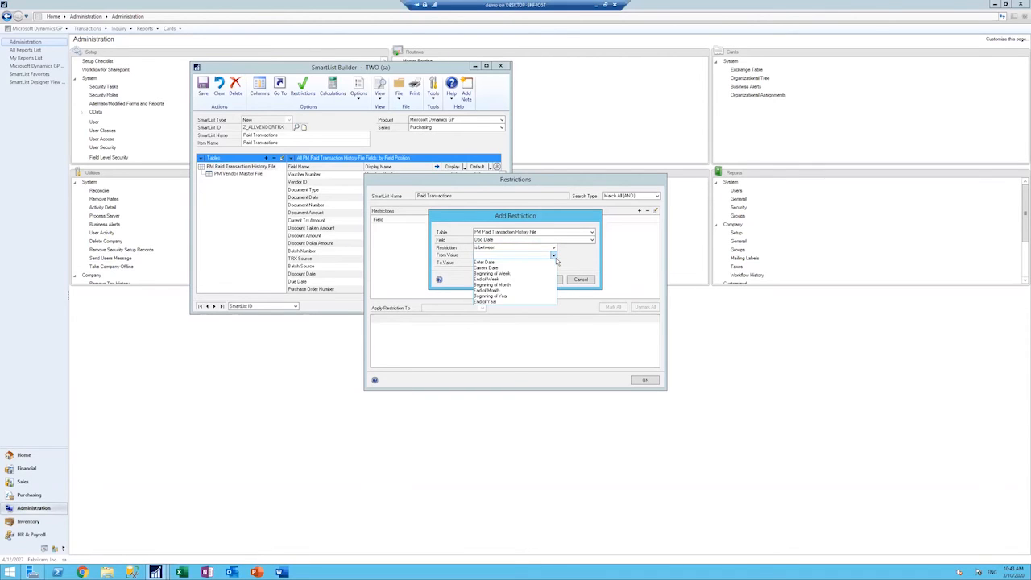
left_click(513, 296)
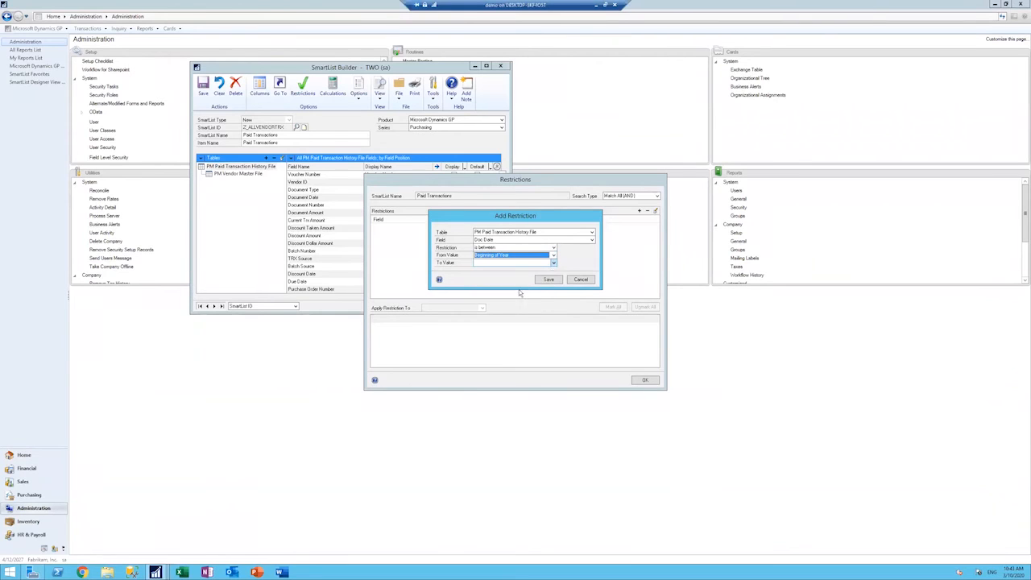
left_click(554, 264)
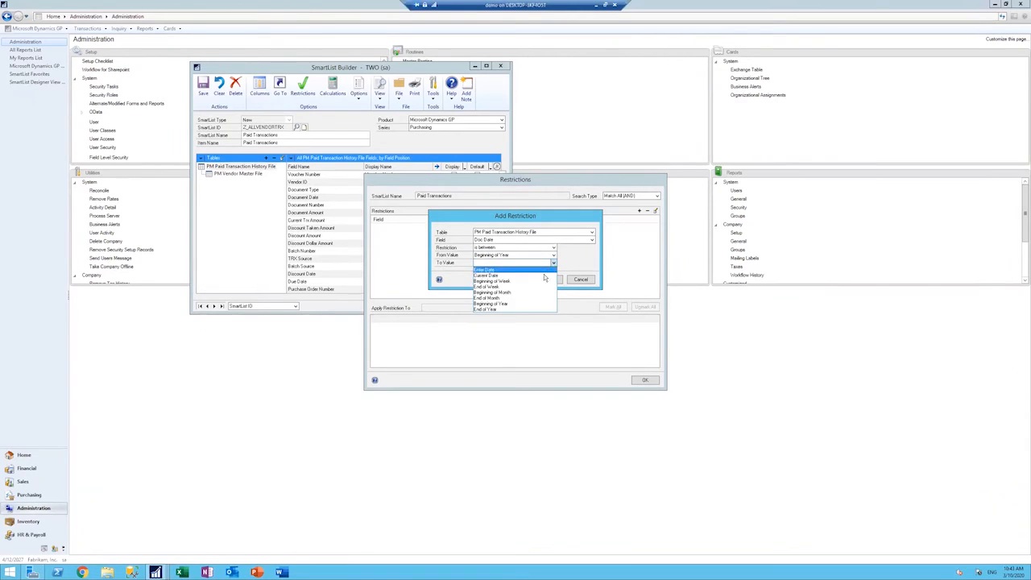
left_click(506, 311)
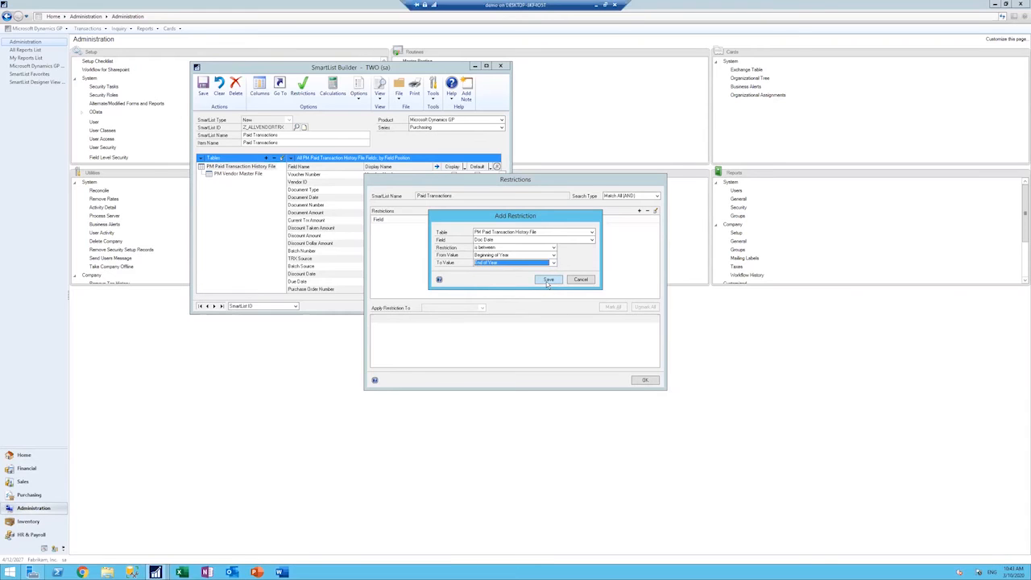
left_click(532, 280)
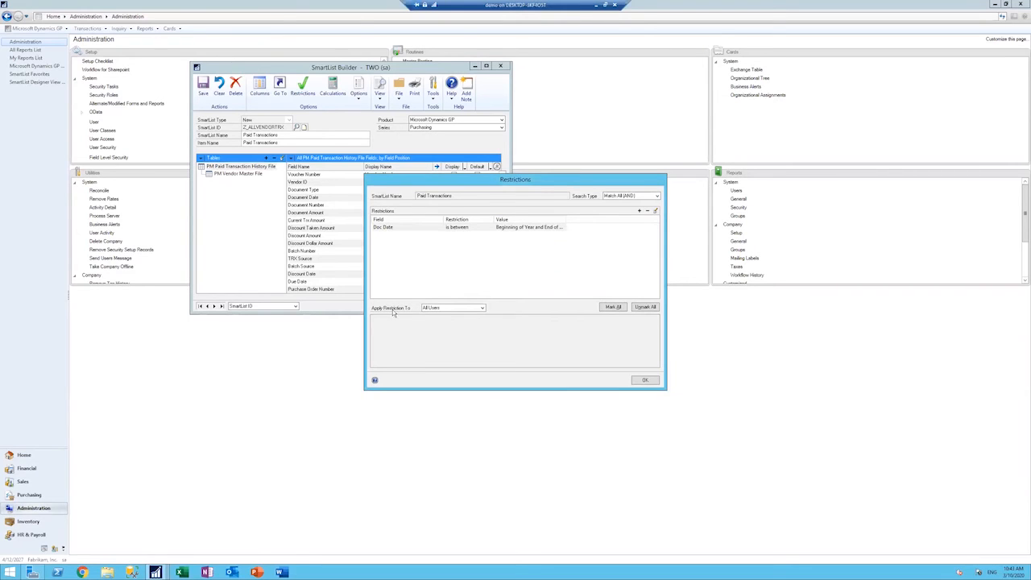
Step: Apply the Doc Date restriction to All Users and accept the restrictions
left_click(482, 308)
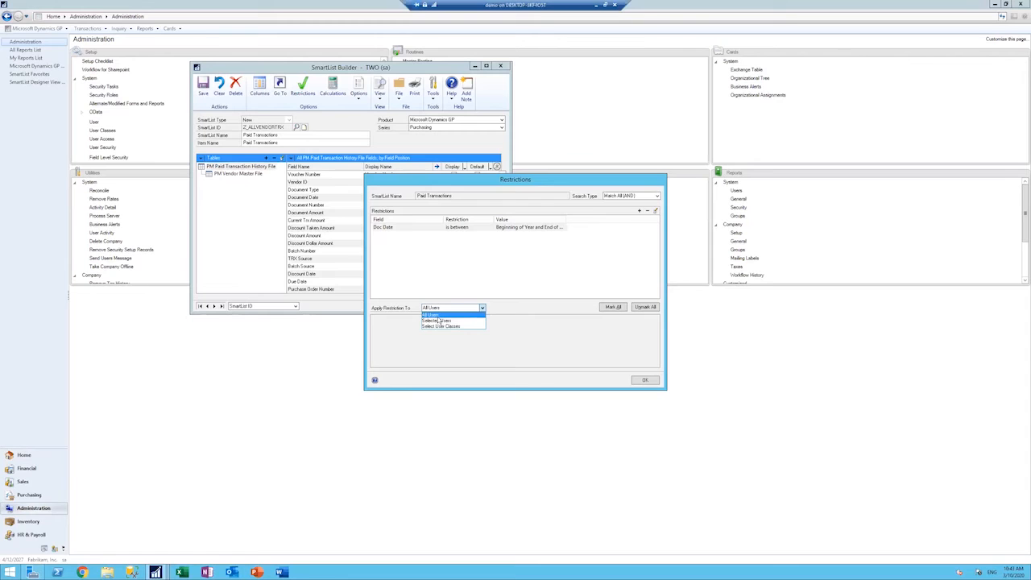
left_click(439, 317)
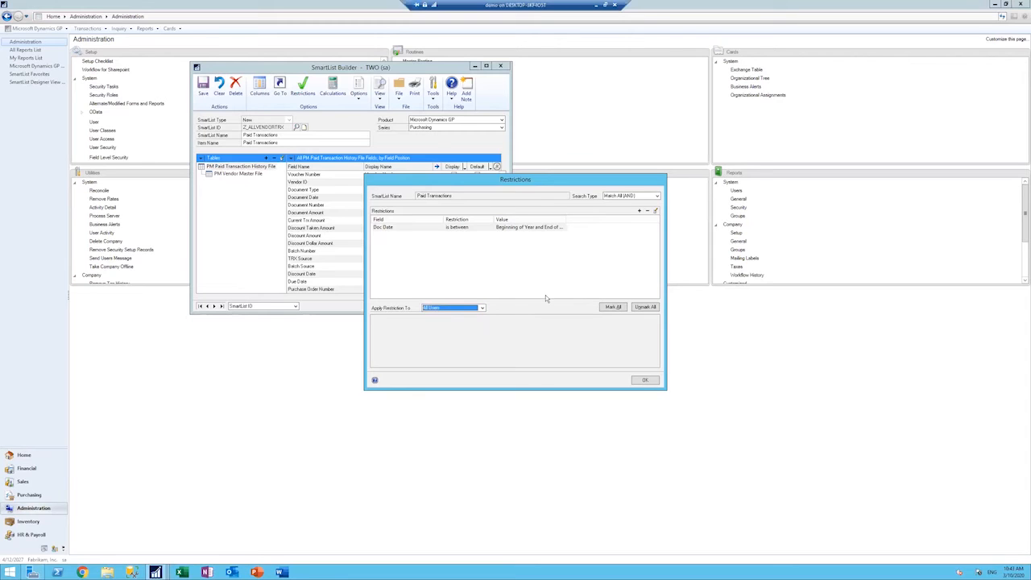
left_click(645, 381)
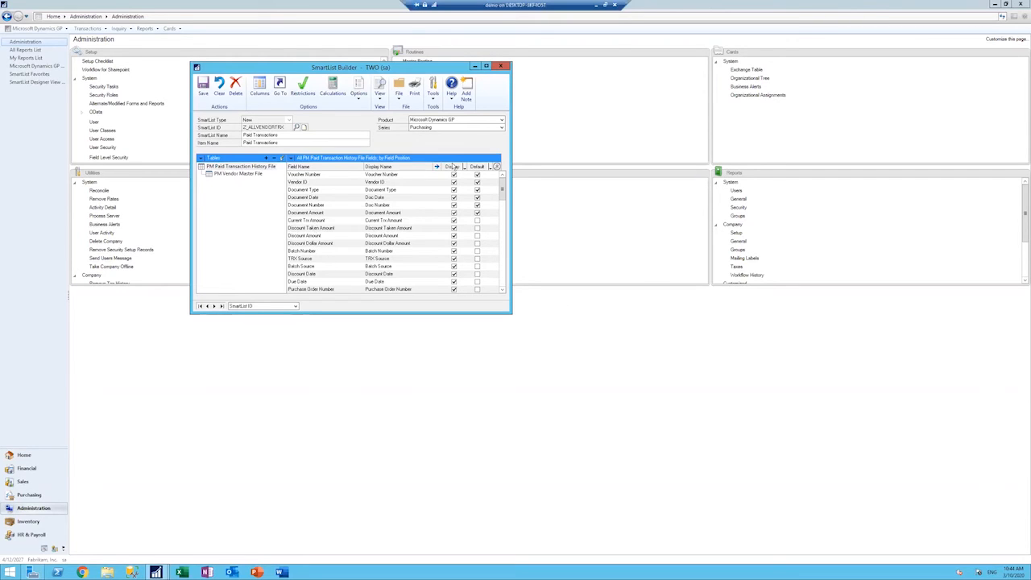
left_click(253, 175)
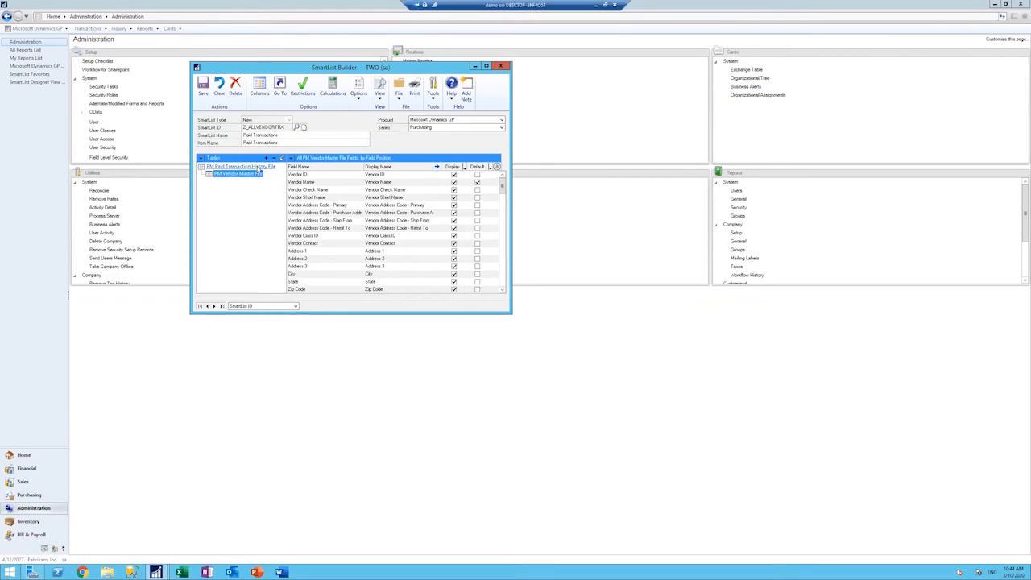
left_click(437, 167)
left_click(515, 310)
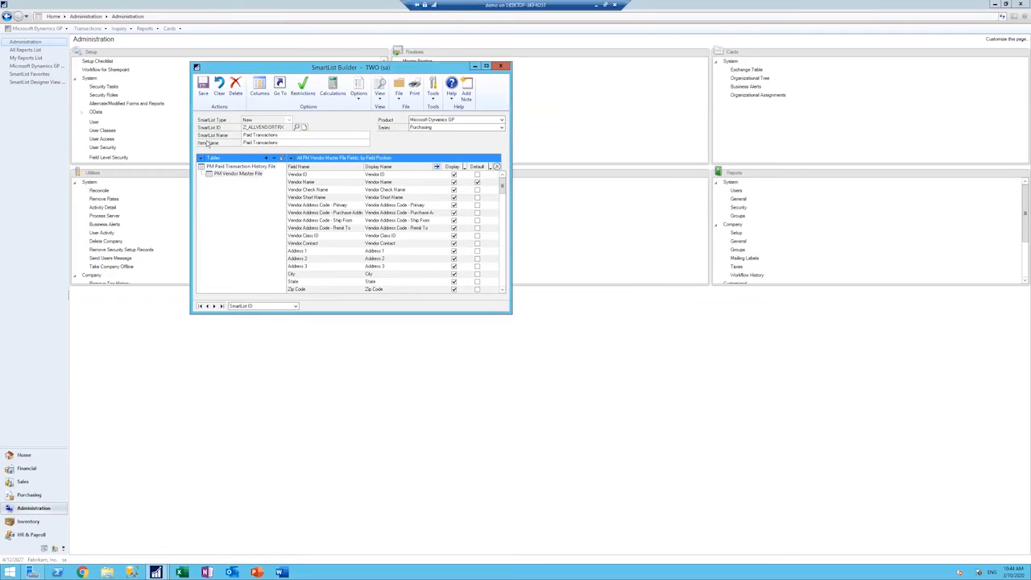
left_click(241, 167)
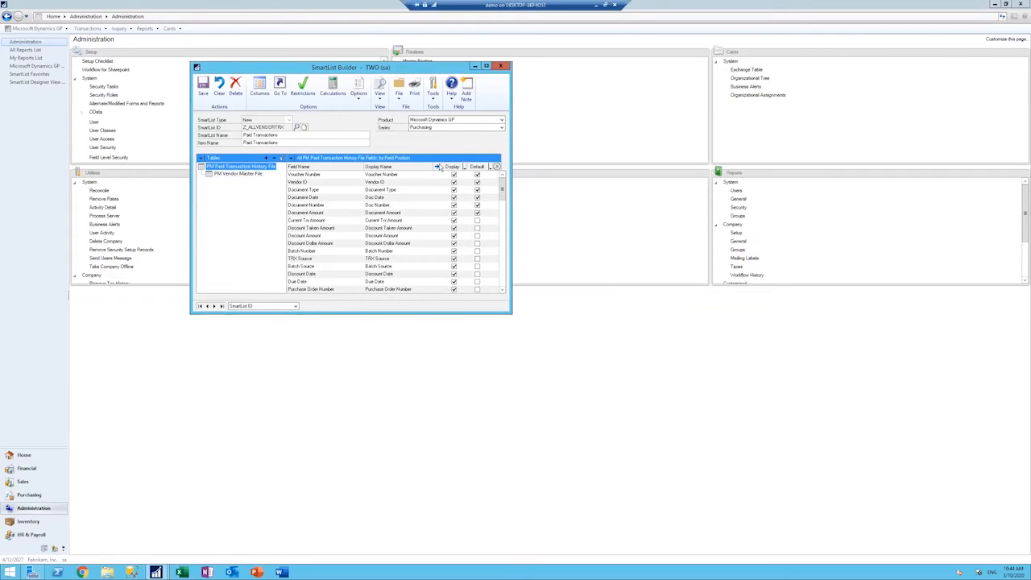
left_click(437, 167)
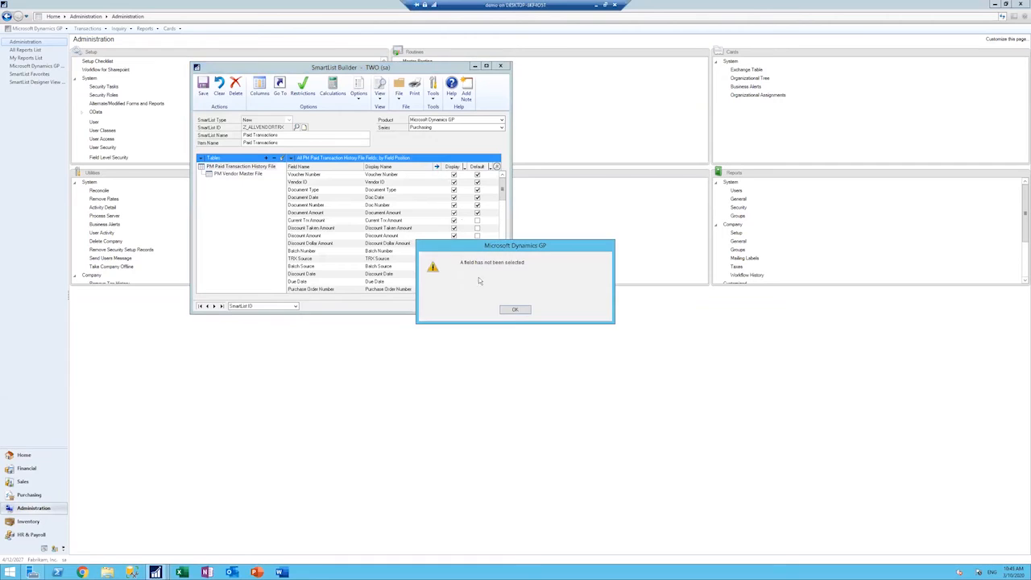
left_click(513, 310)
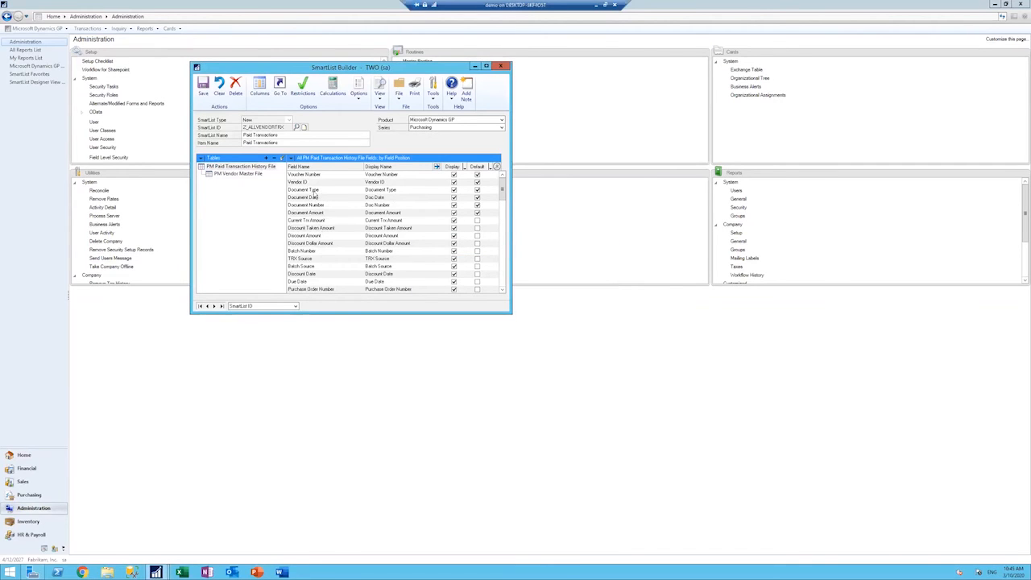
left_click(255, 174)
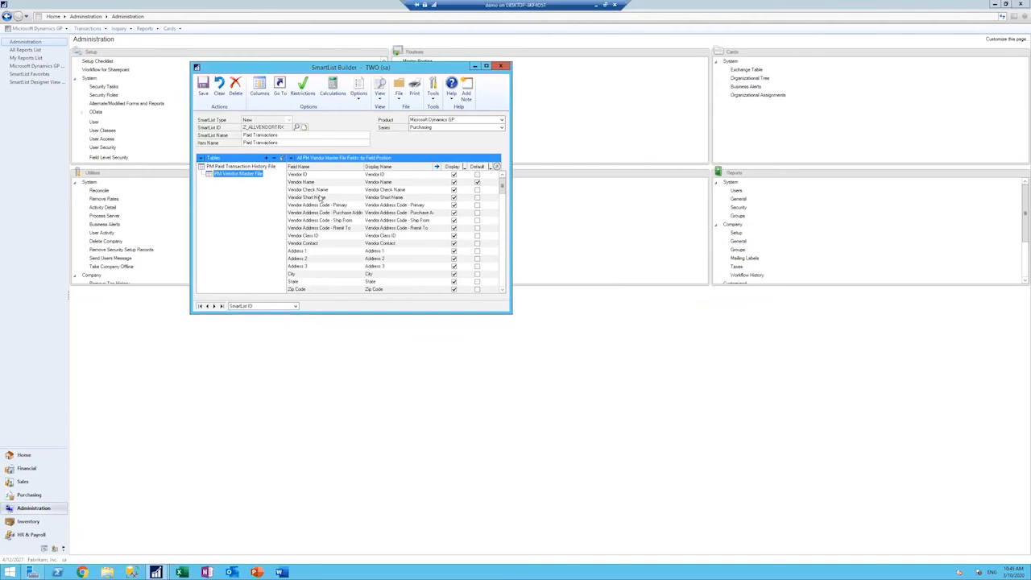
Step: Open the field options for Document Type in the PM Paid Transaction History File table
left_click(262, 167)
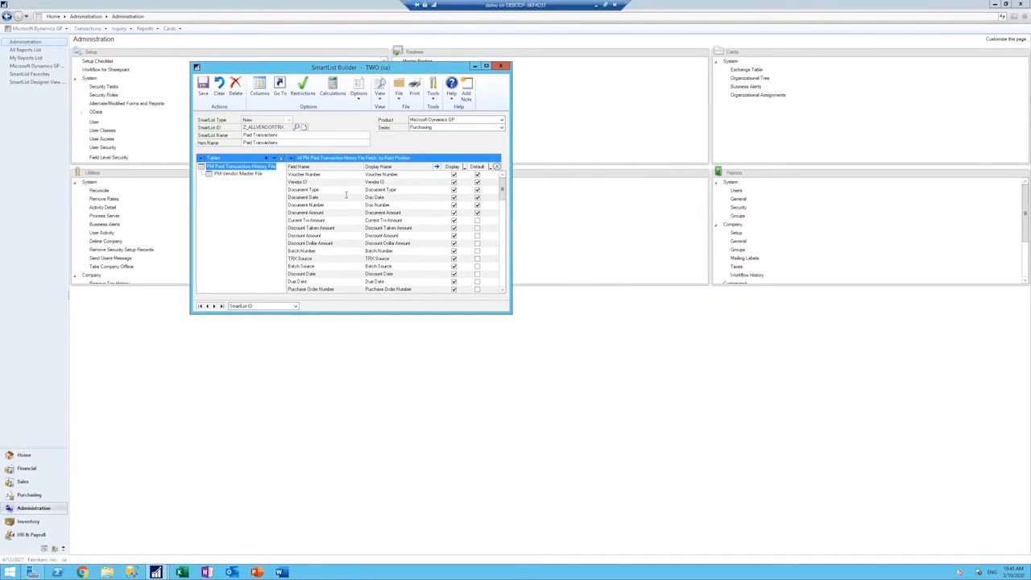
left_click(395, 191)
left_click(438, 166)
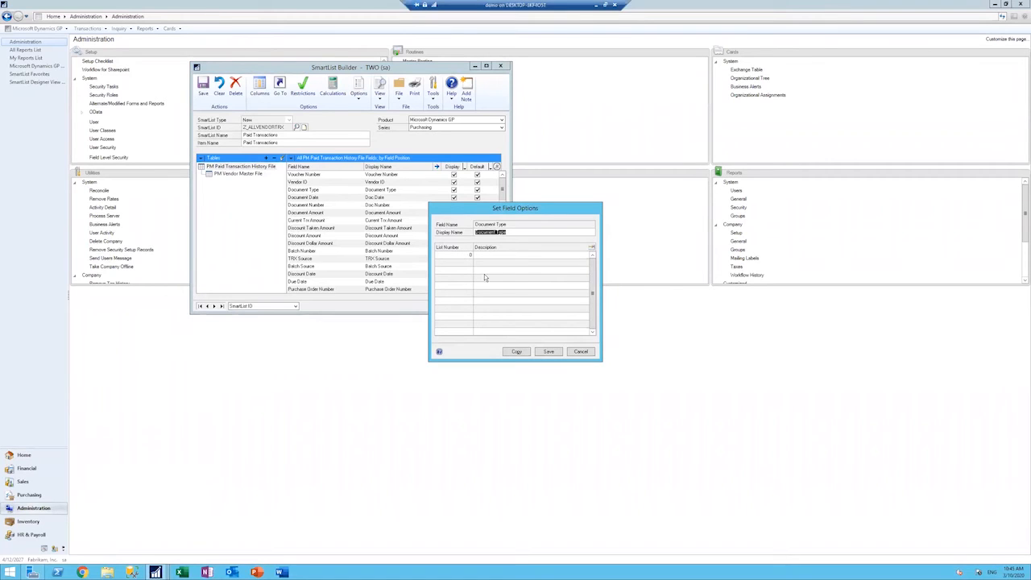
Step: Examine which lists under Z_ALLVENDORTRX can be copied to Document Type, checking both of its tables, then cancel the copy
left_click(518, 352)
left_click_drag(496, 208, 675, 211)
left_click(585, 248)
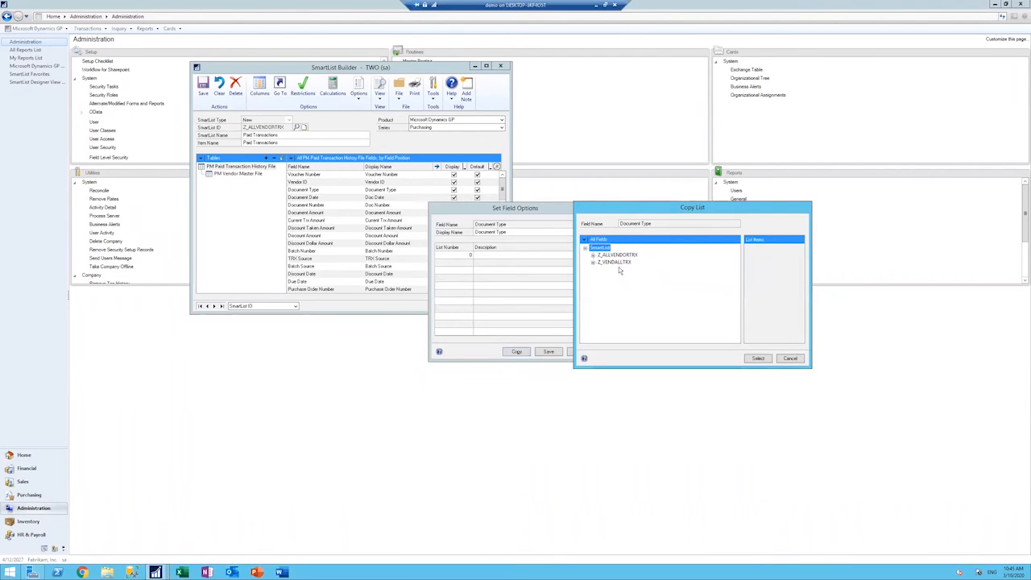
left_click(633, 255)
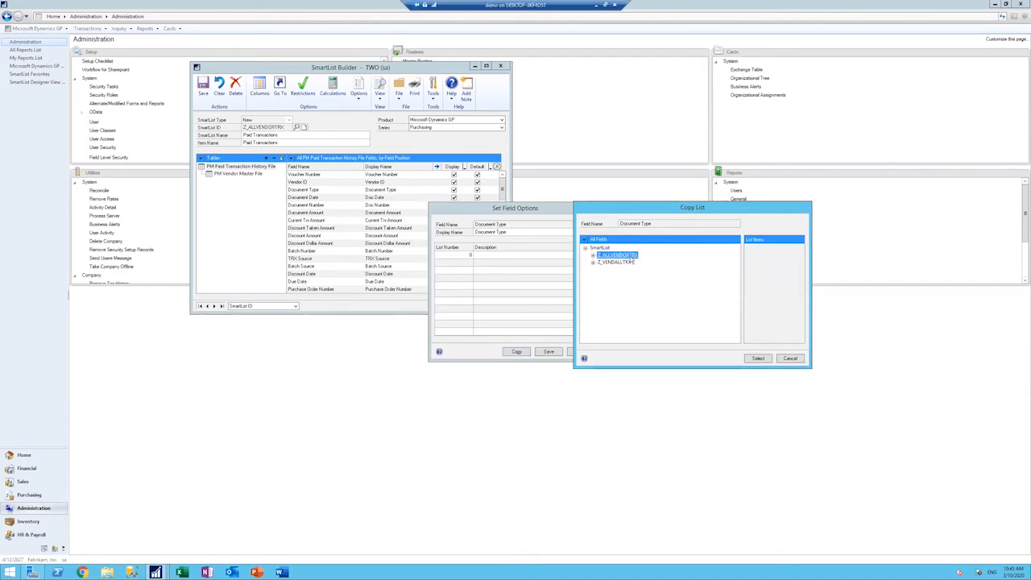
left_click(594, 256)
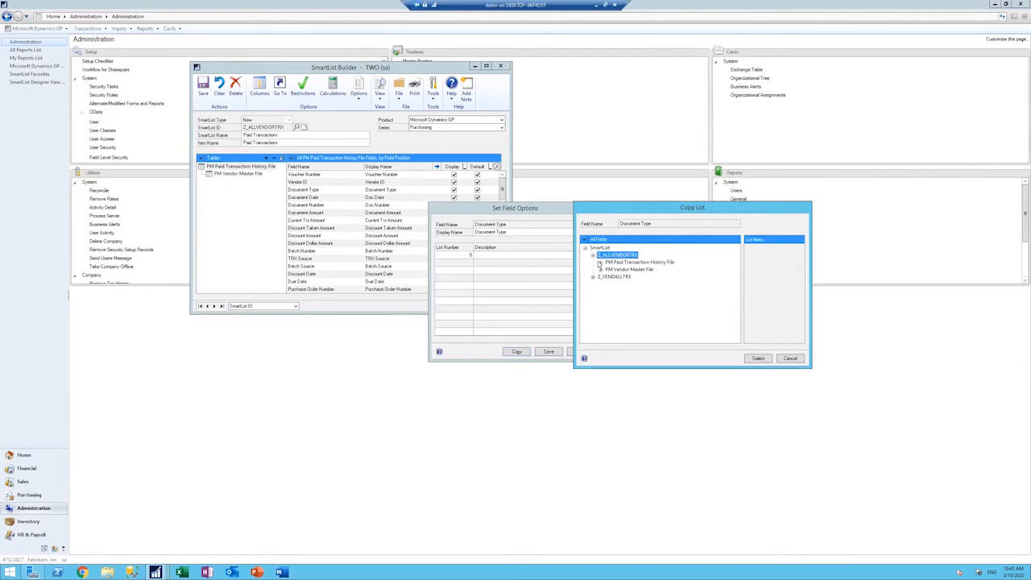
left_click(641, 262)
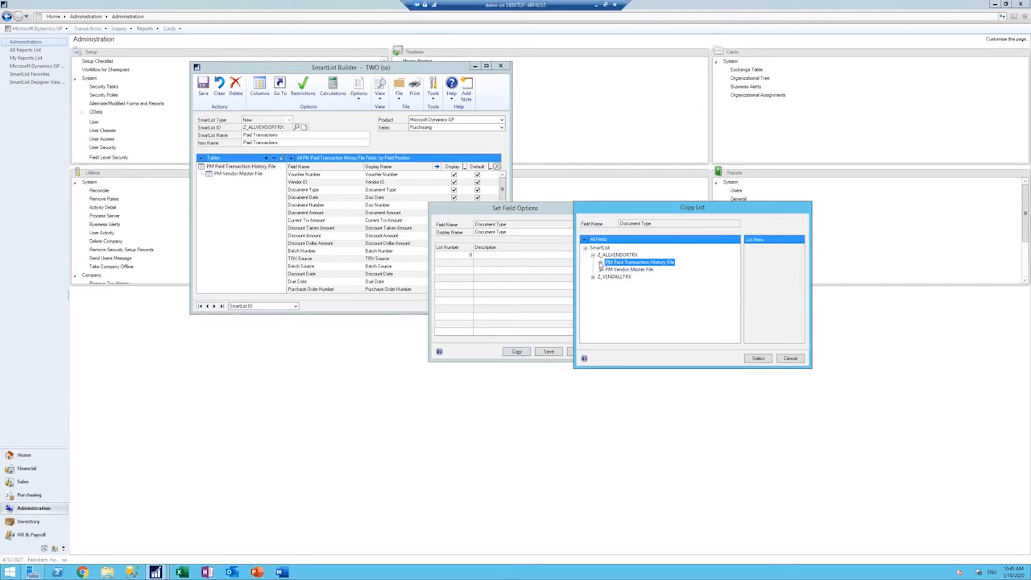
double_click(637, 263)
left_click(630, 270)
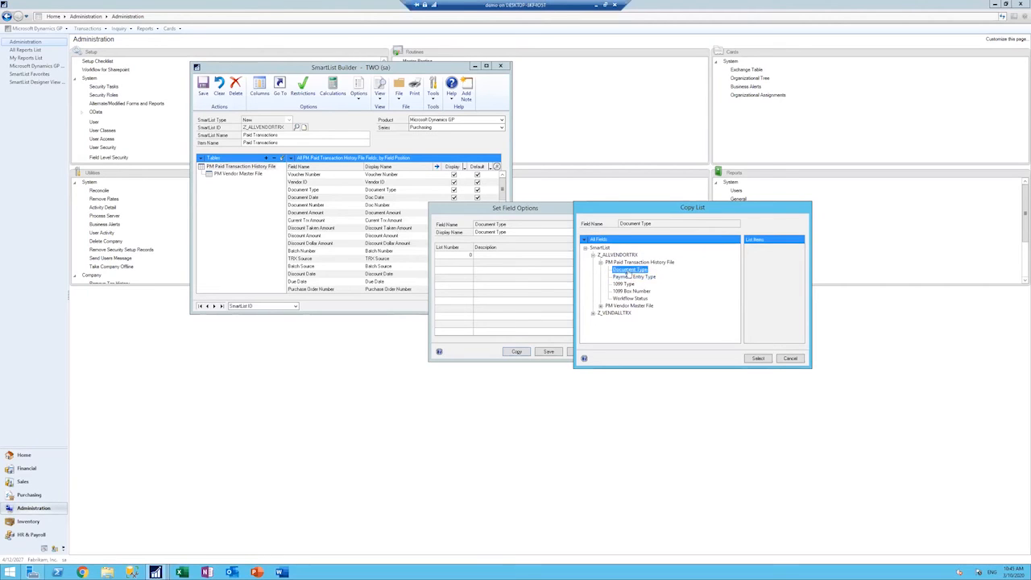
left_click(601, 306)
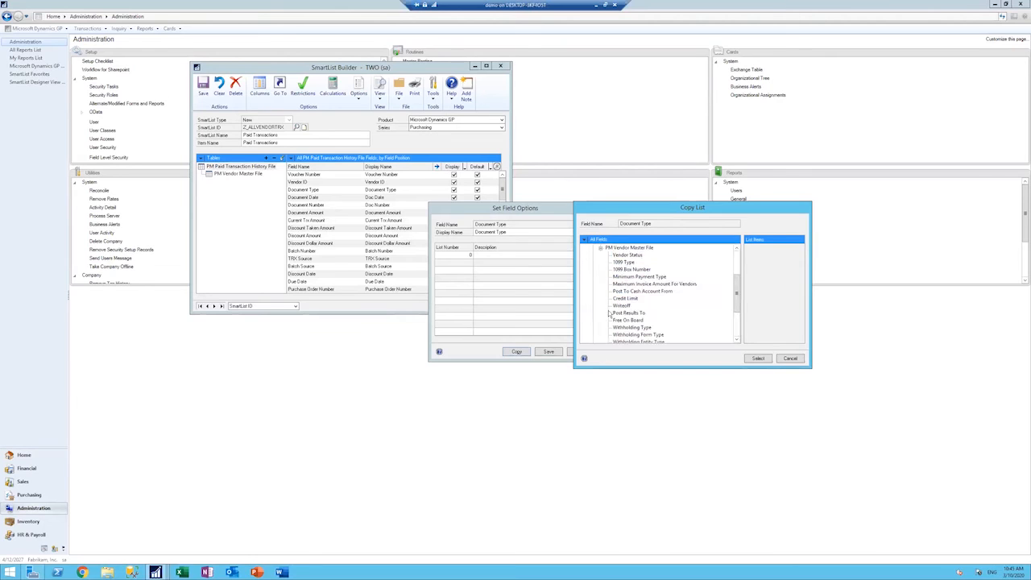
left_click(601, 248)
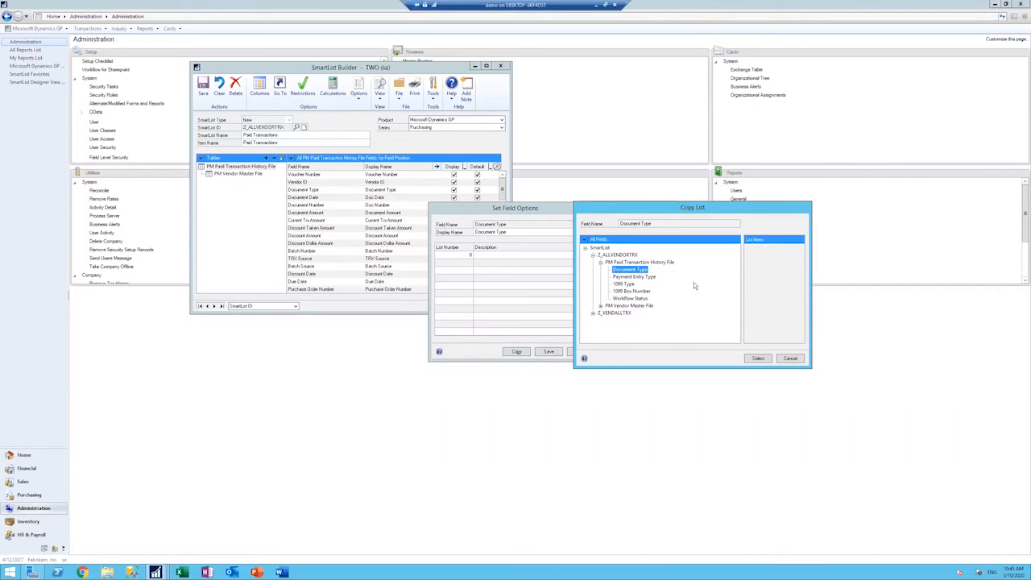
left_click(744, 318)
left_click(799, 362)
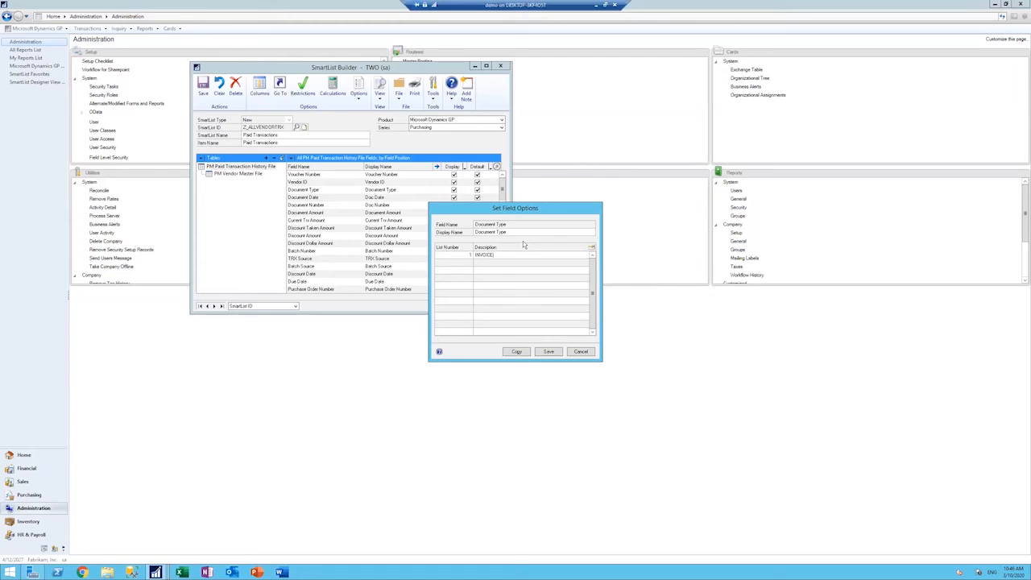
Step: Save list number 1 with the description INVOICE for Document Type, and reopen the field options to check the entry
left_click(548, 353)
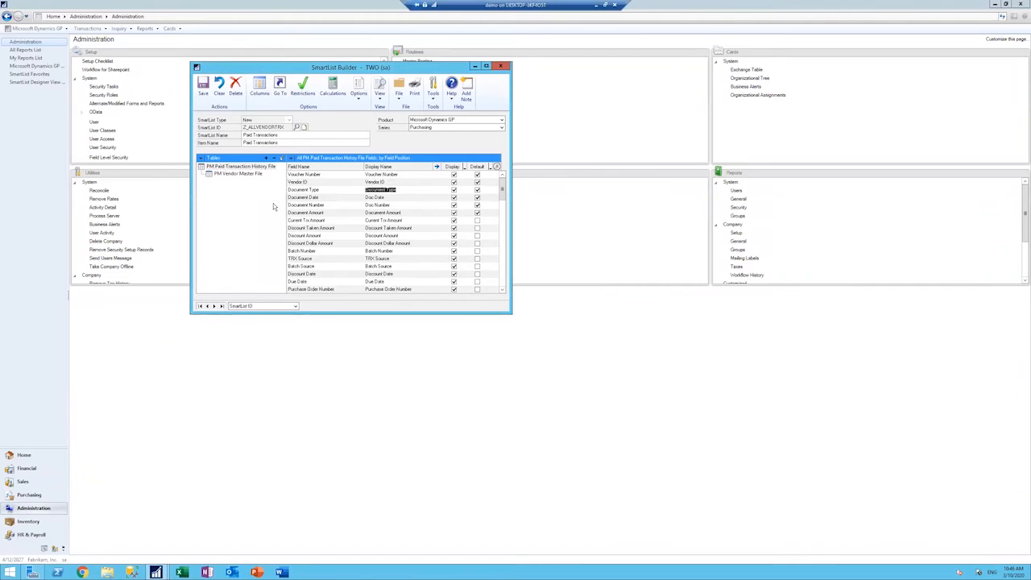
left_click(436, 167)
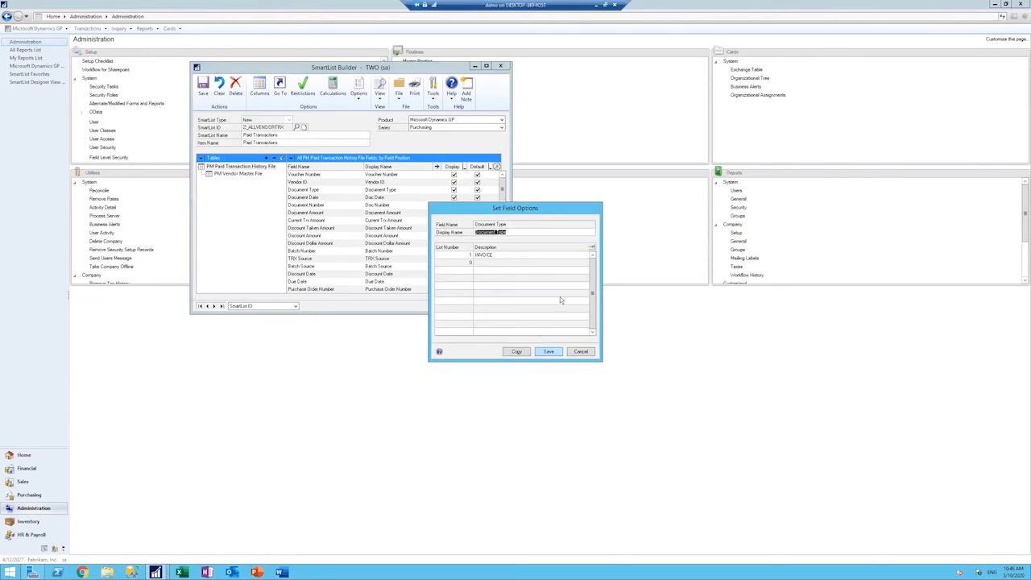
left_click(477, 266)
left_click(581, 353)
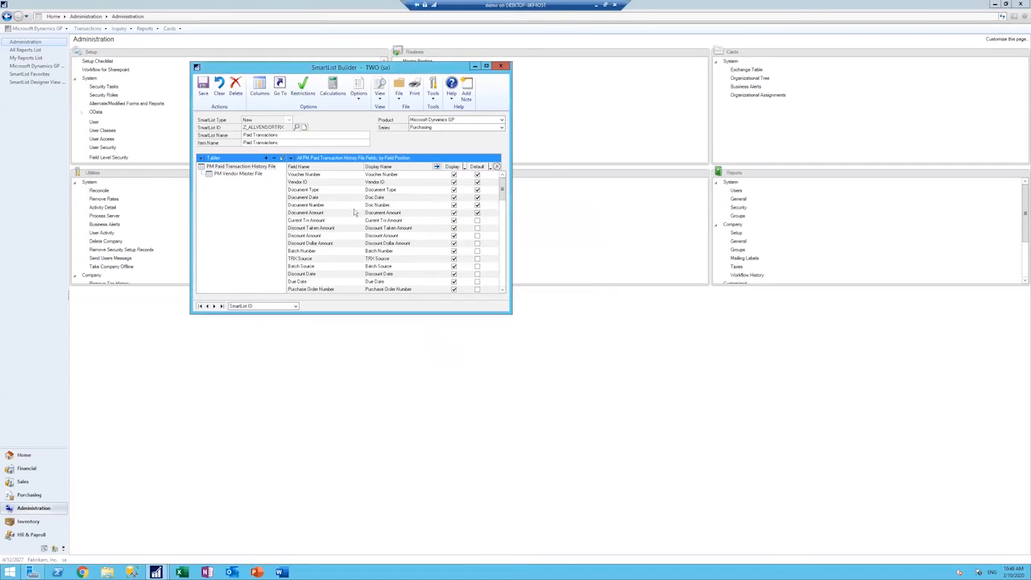
Step: Open SmartList to check the modified Paid Transactions list
left_click(11, 135)
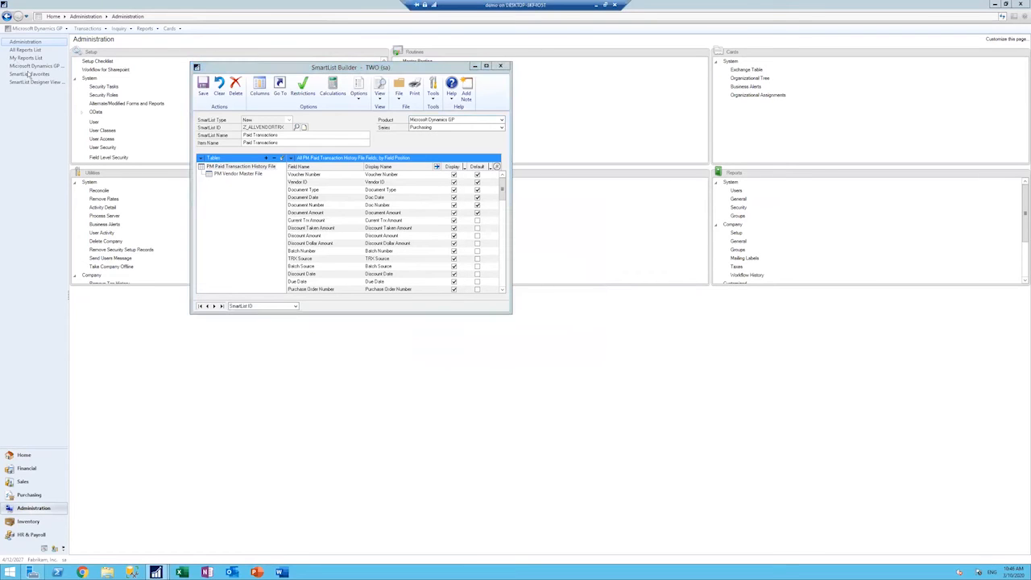
left_click(37, 29)
left_click(30, 74)
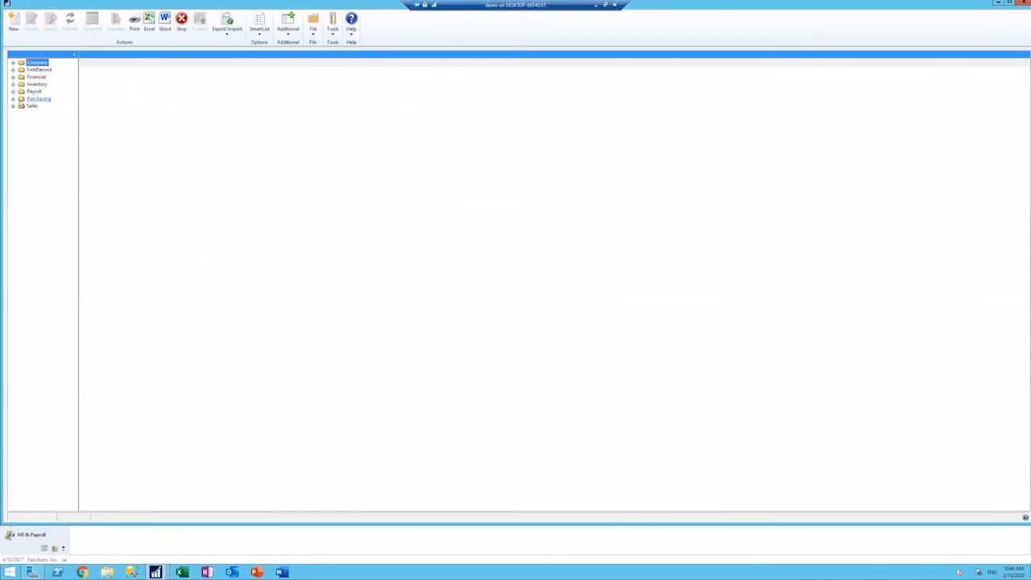
Step: Open the Paid Transactions list under Purchasing and examine its Document Type values
left_click(13, 98)
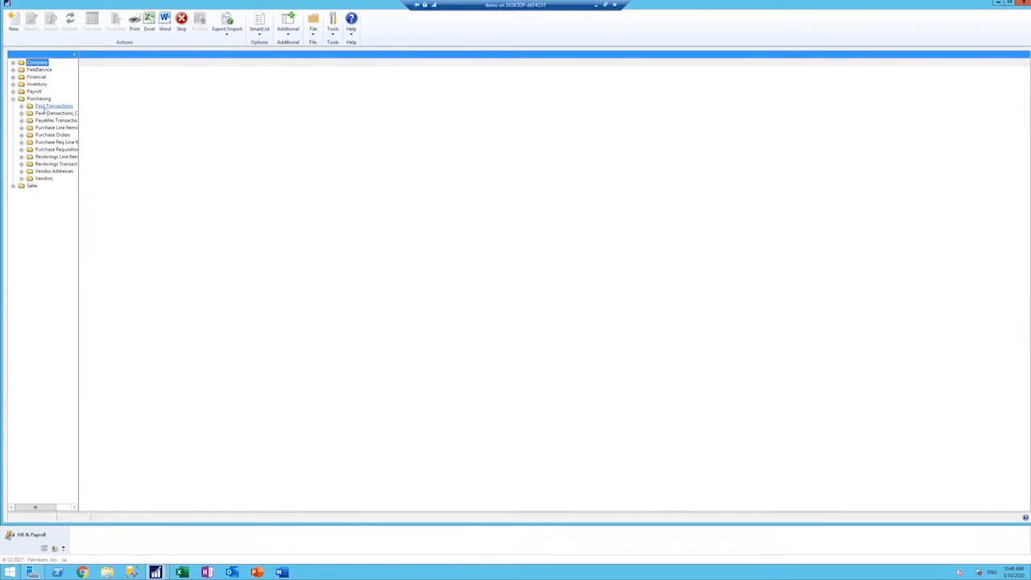
left_click(45, 108)
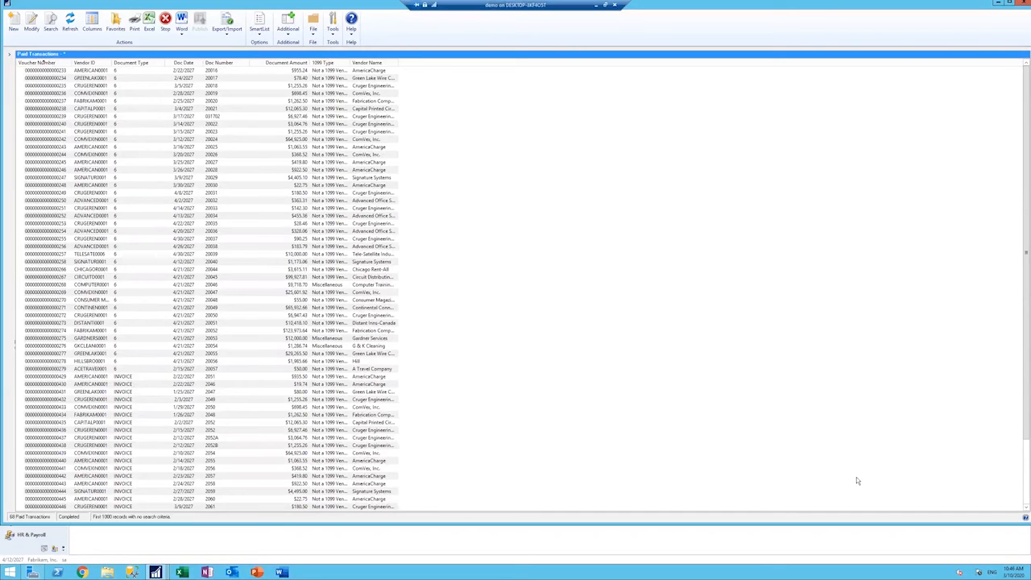
left_click_drag(1024, 358, 1025, 427)
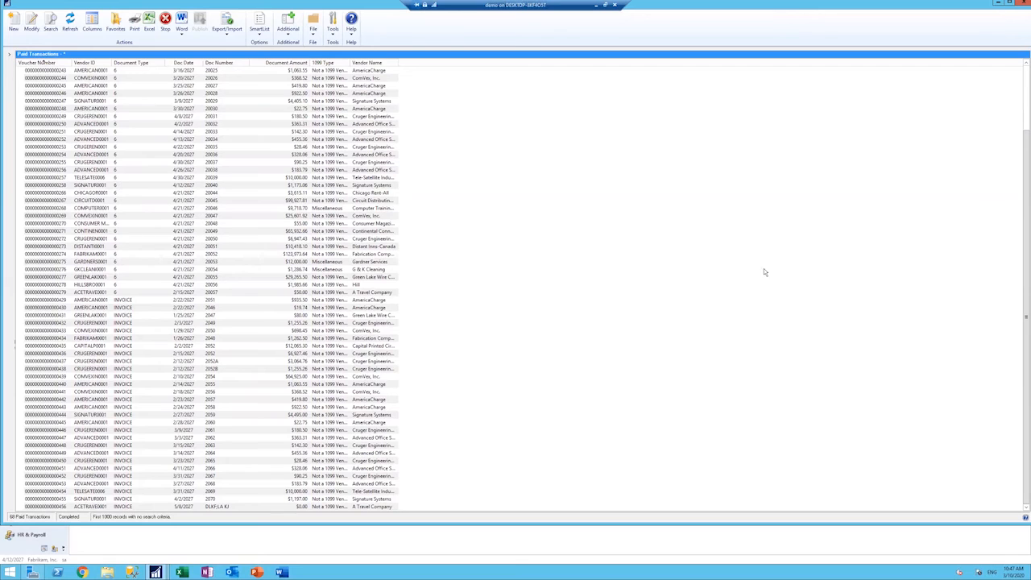
left_click_drag(1024, 278, 1024, 204)
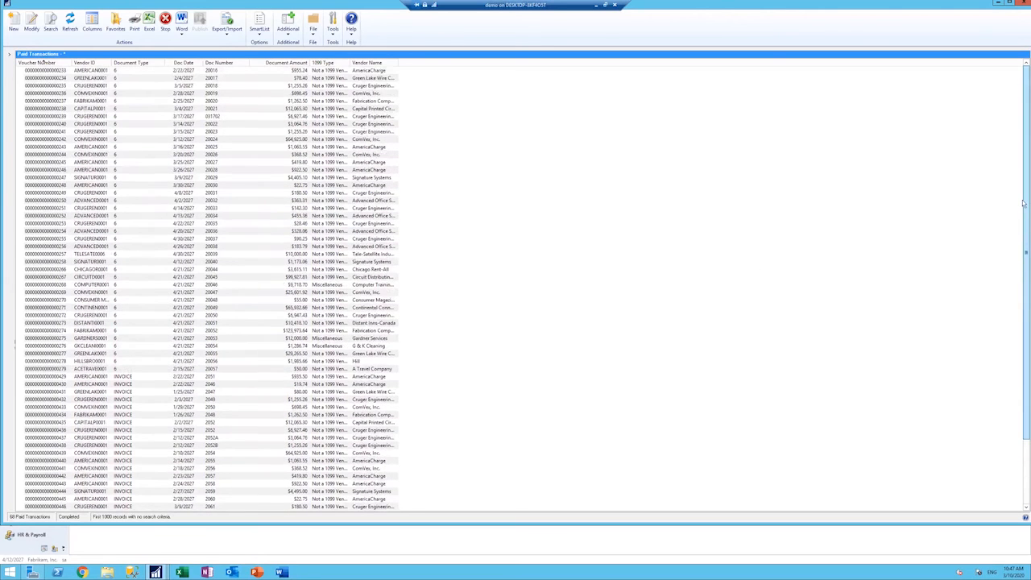
left_click(149, 117)
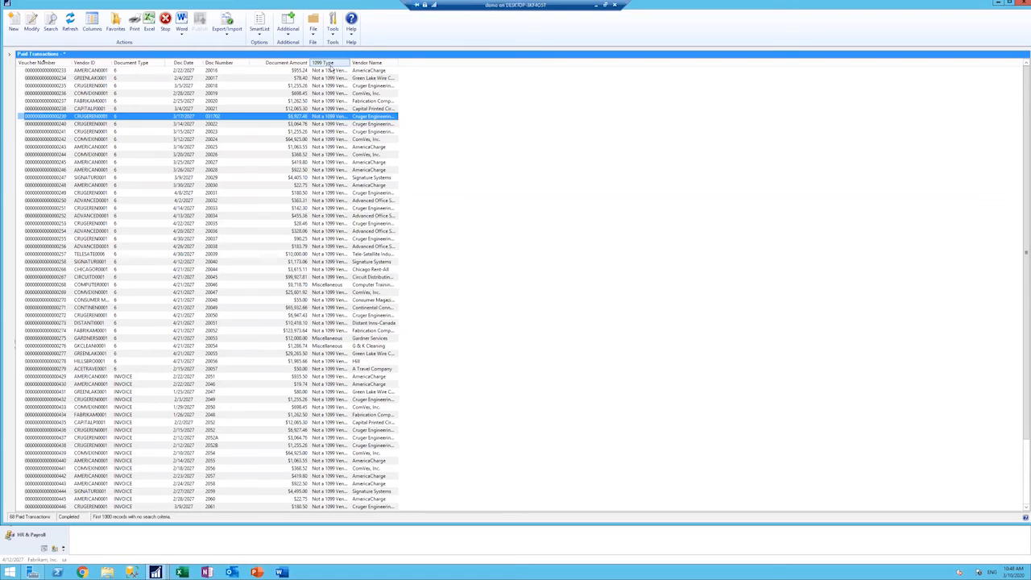
Step: Sort the Paid Transactions list by Doc Date and review its dates and document amounts
left_click(194, 63)
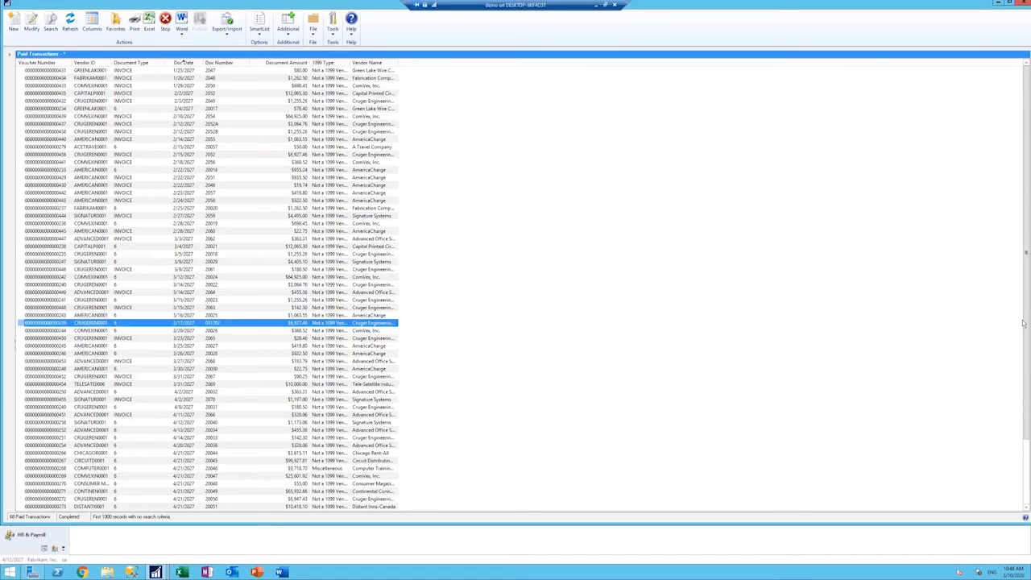
left_click_drag(1025, 349, 998, 266)
left_click(303, 72)
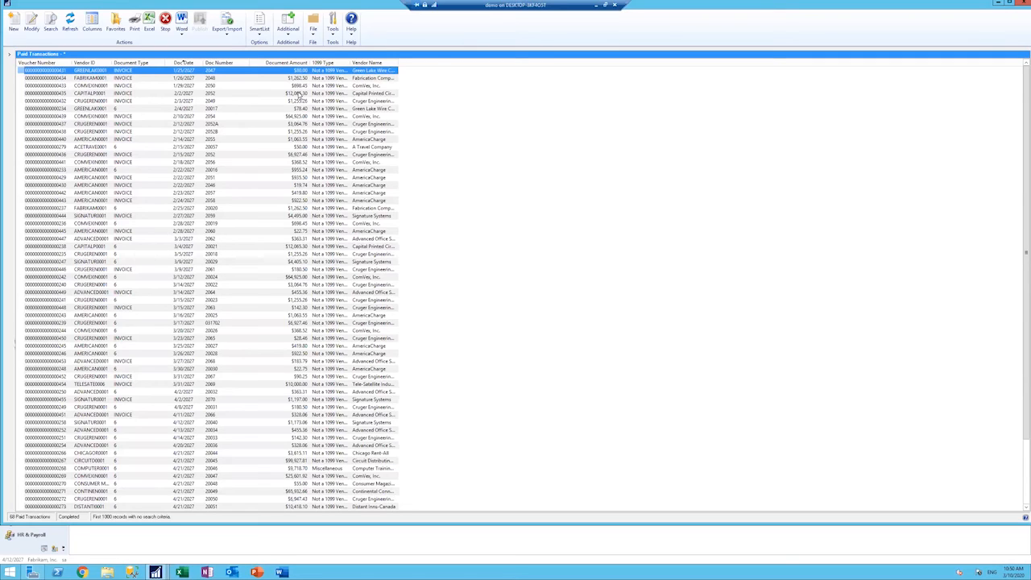
Step: Load Z_ALLVENDORTRX in SmartList Builder and open the field options for Document Amount in the PM Paid Transaction History File table
left_click(997, 4)
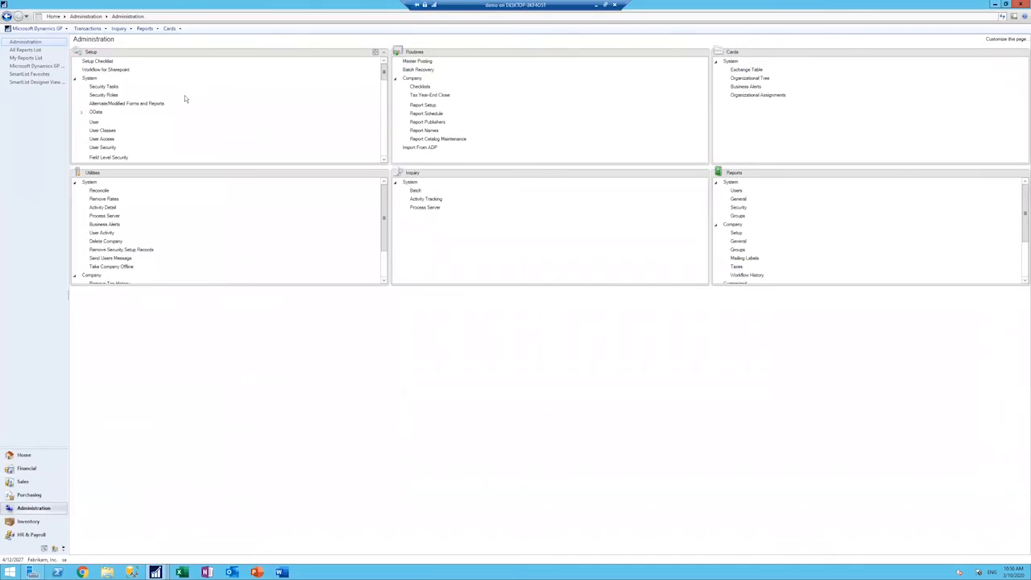
left_click(40, 28)
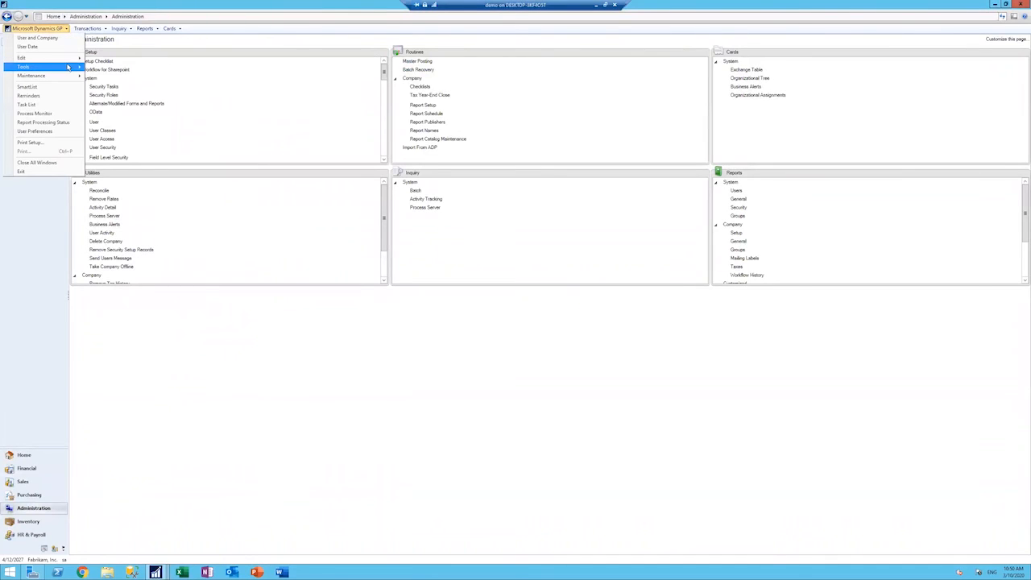
mouse_move(85, 67)
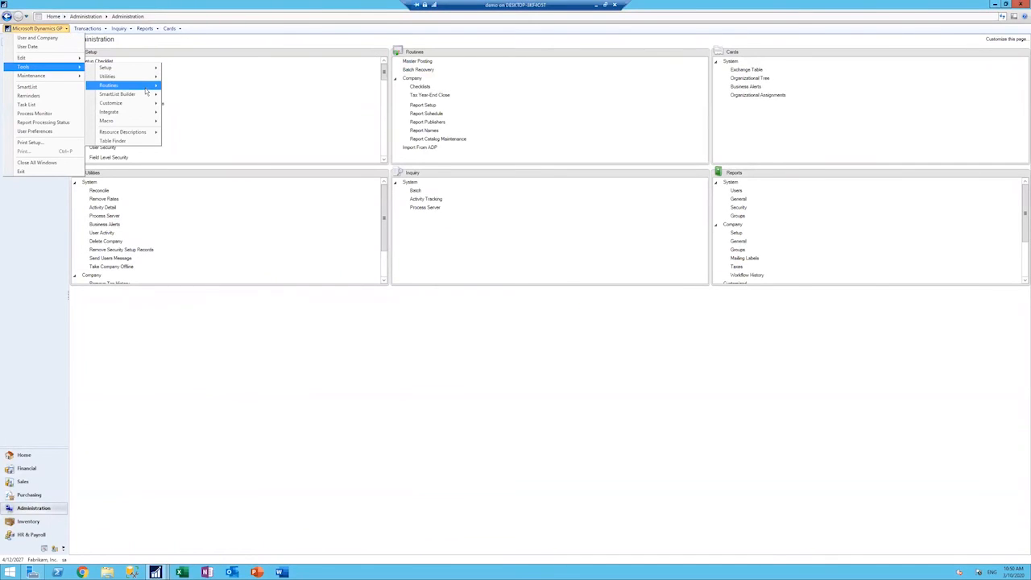
left_click(176, 97)
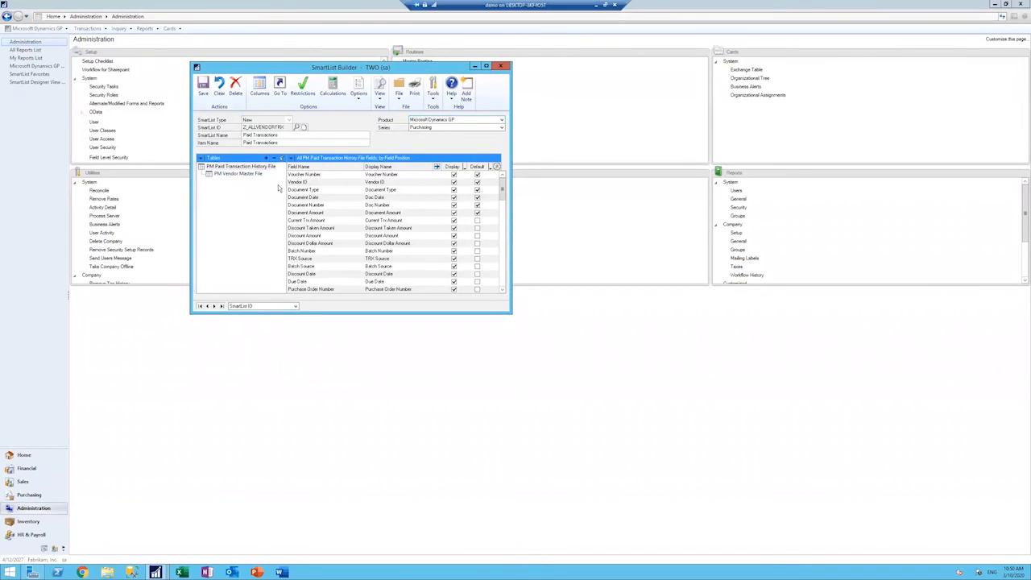
left_click(400, 213)
left_click(436, 167)
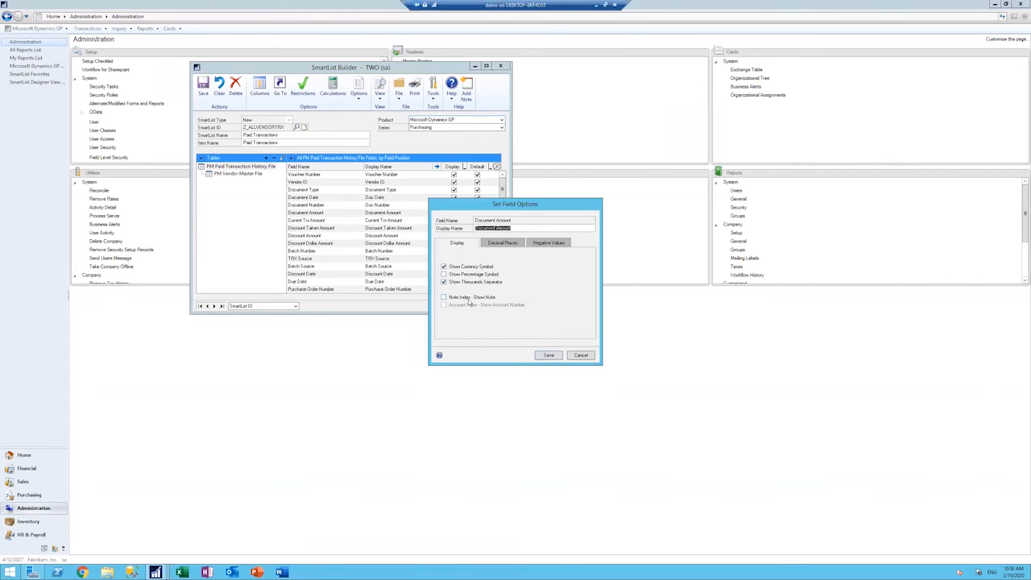
Step: Examine the decimal places options for Document Amount, including the selectable numbers of decimals
left_click(503, 243)
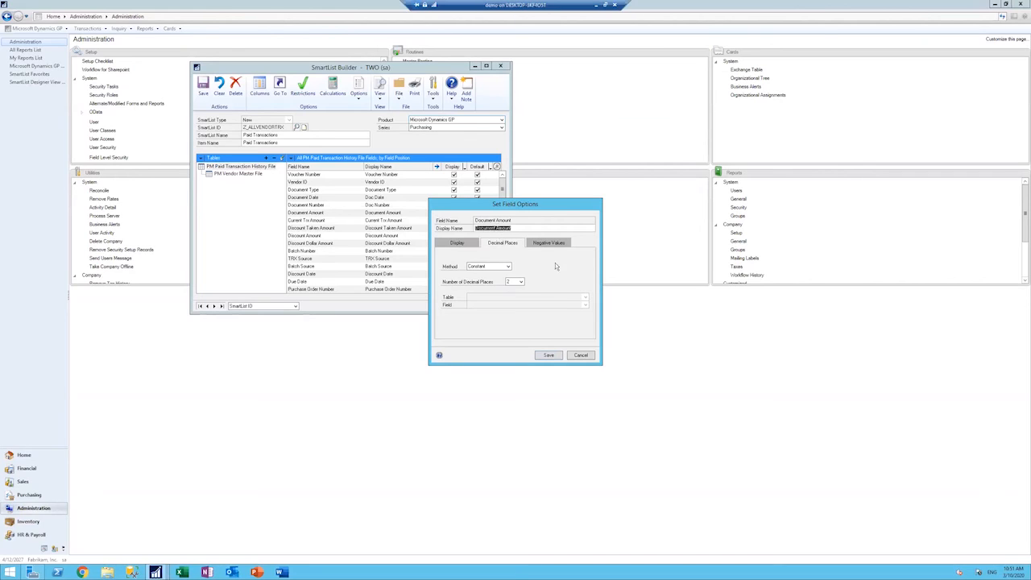
left_click(520, 282)
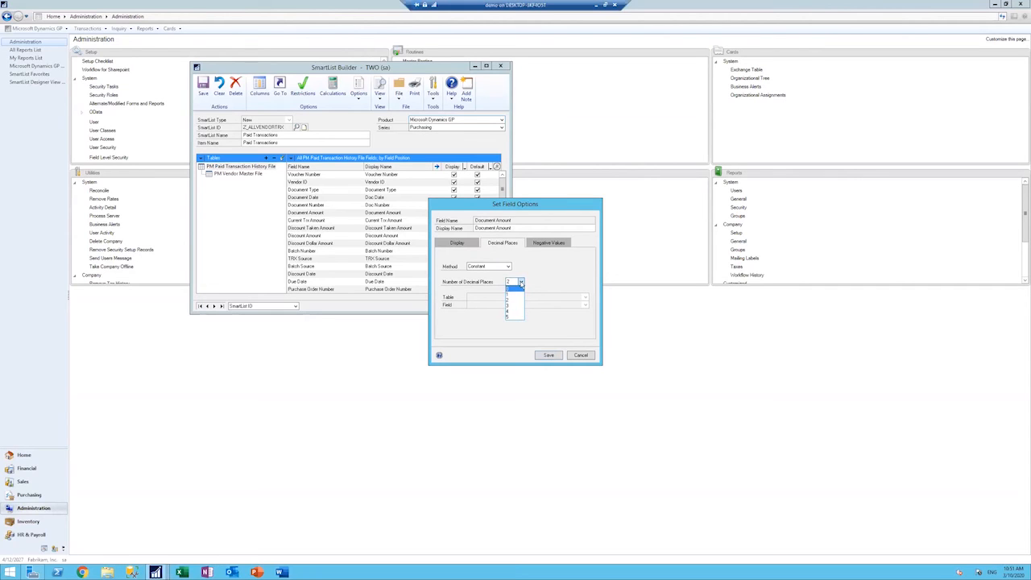
left_click(521, 282)
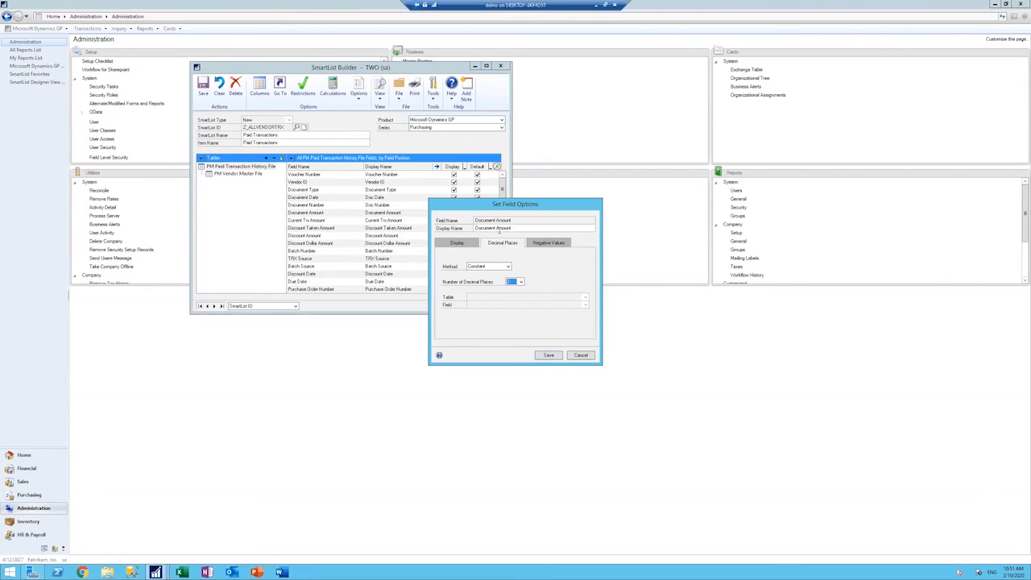
Step: Enable displaying Document Amount as negative based on a field, with PM Paid Transaction History File as the table
left_click(558, 245)
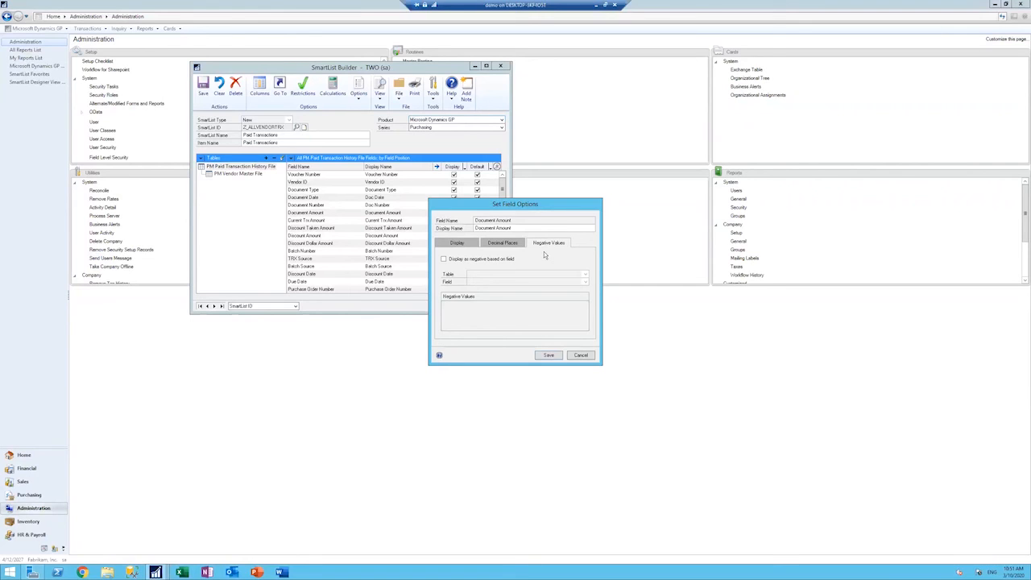
left_click(443, 259)
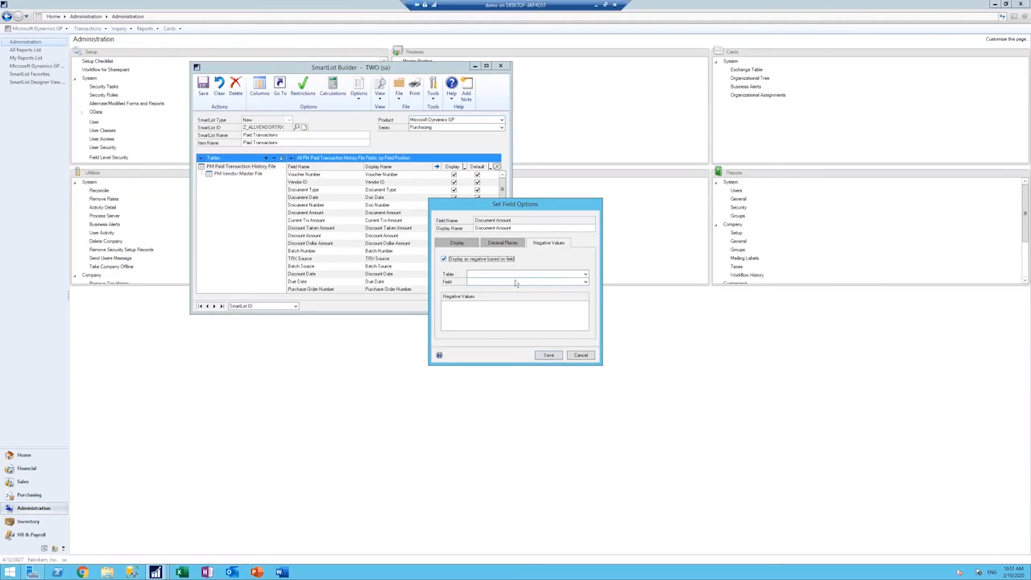
left_click(585, 274)
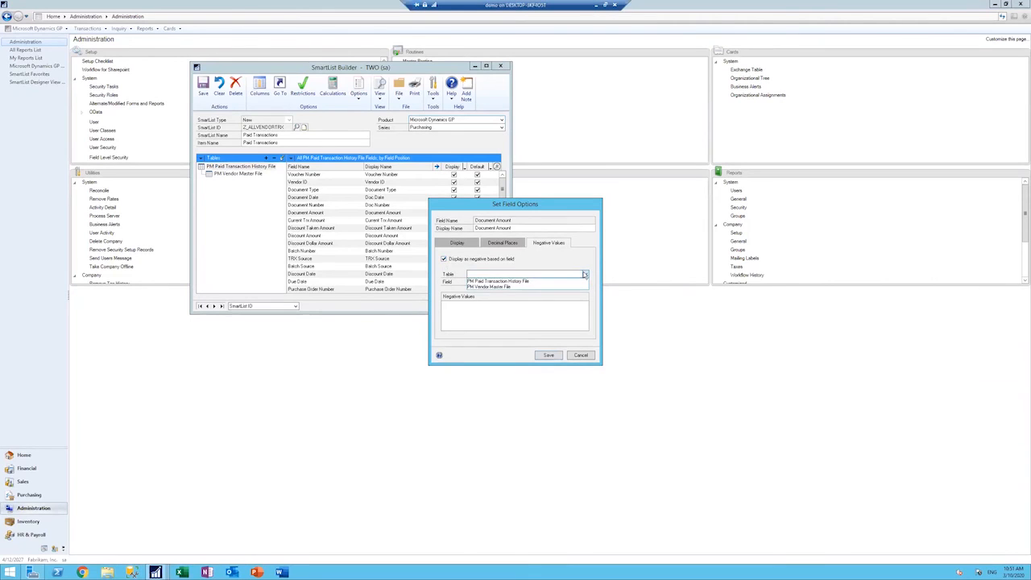
left_click(530, 281)
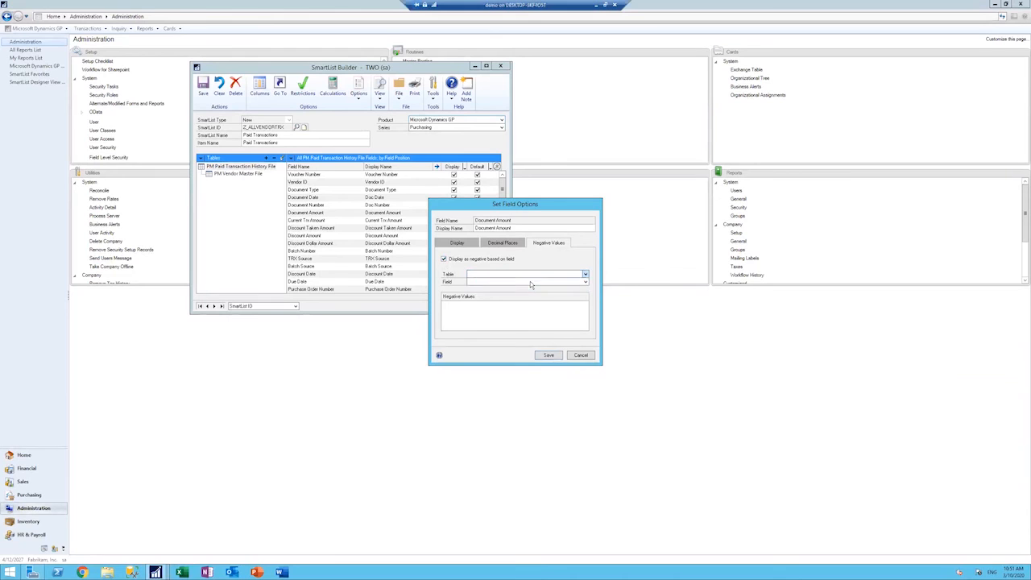
left_click(586, 283)
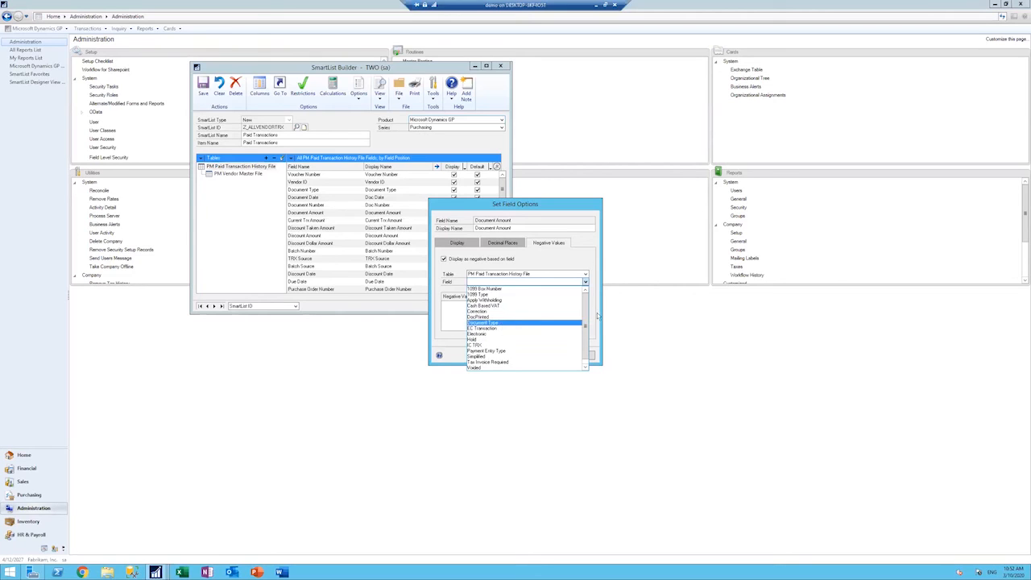
left_click(590, 283)
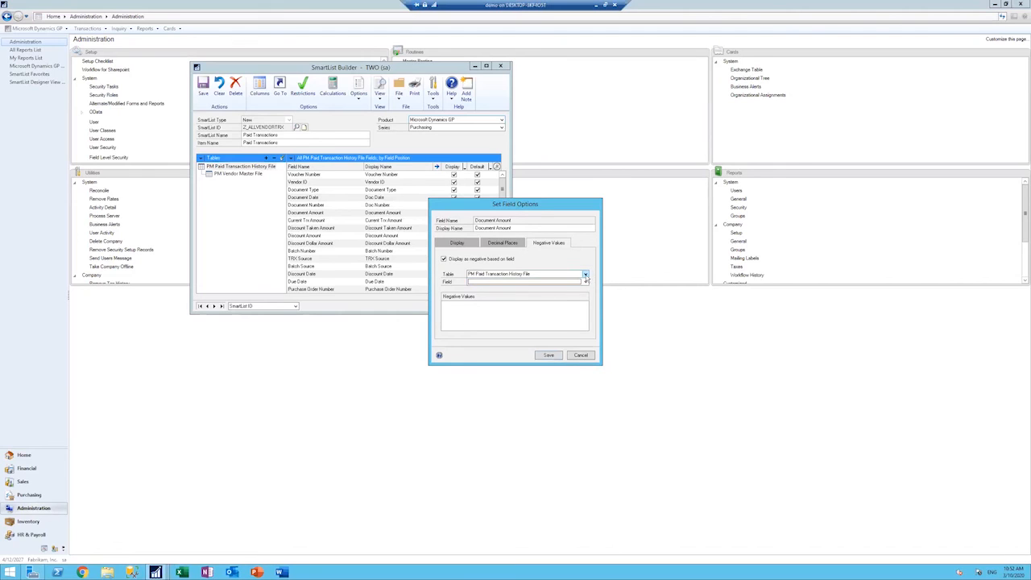
left_click(586, 275)
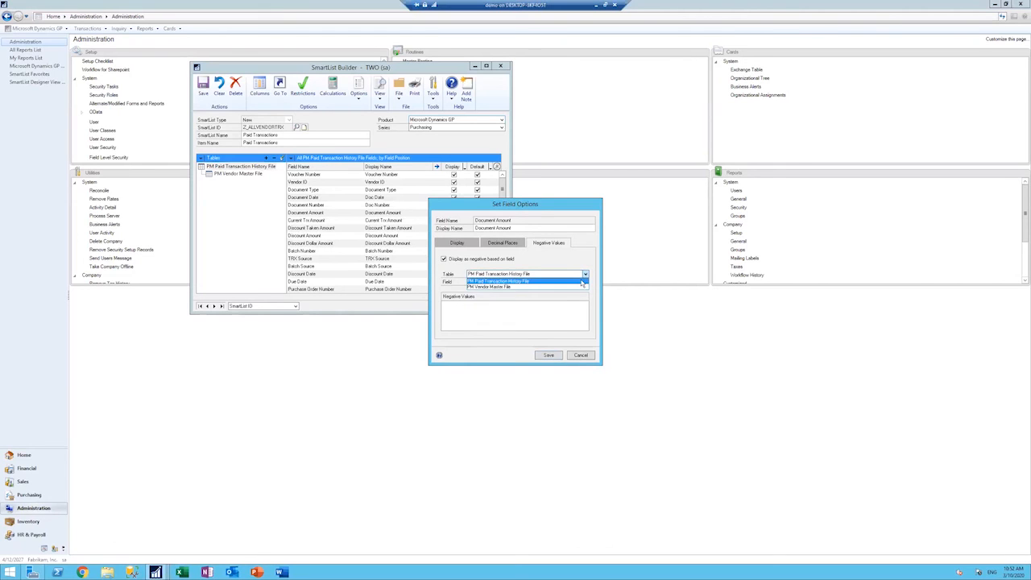
left_click(581, 281)
Step: Base the negative display on Document Type with INVOICE marked as a negative value, and save both the field options and the SmartList
left_click(585, 282)
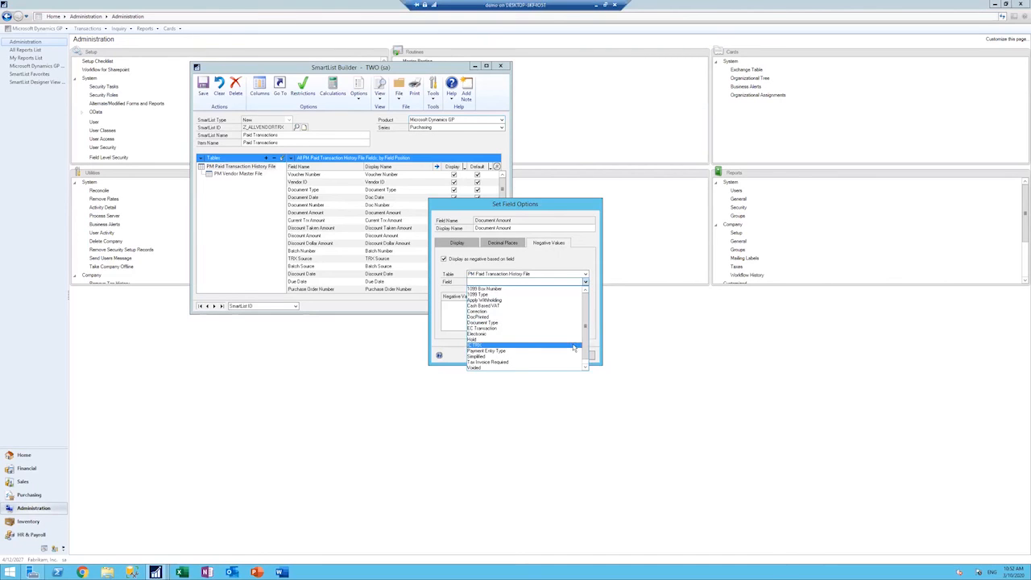
left_click(493, 323)
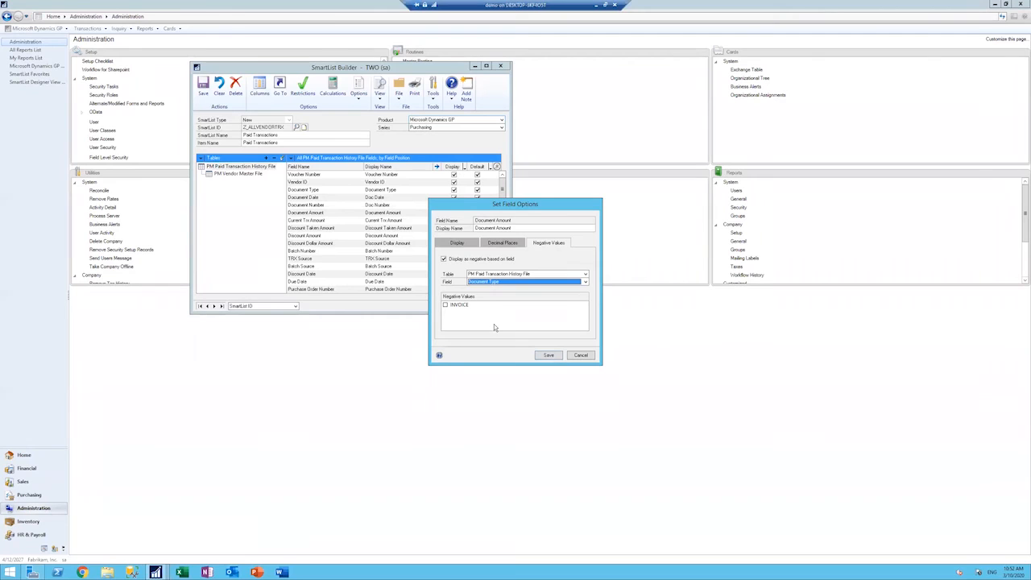
left_click(447, 307)
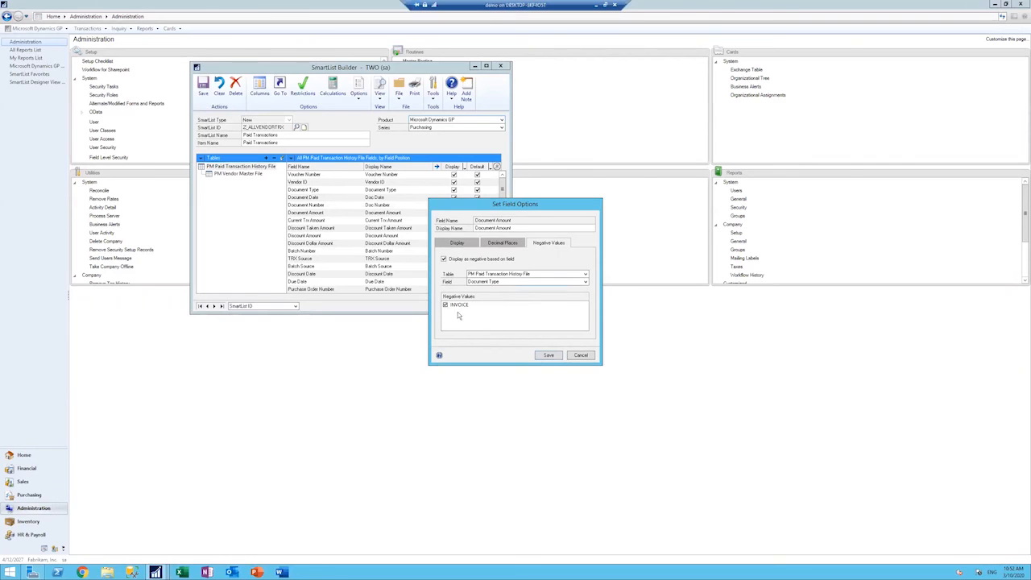
left_click(549, 355)
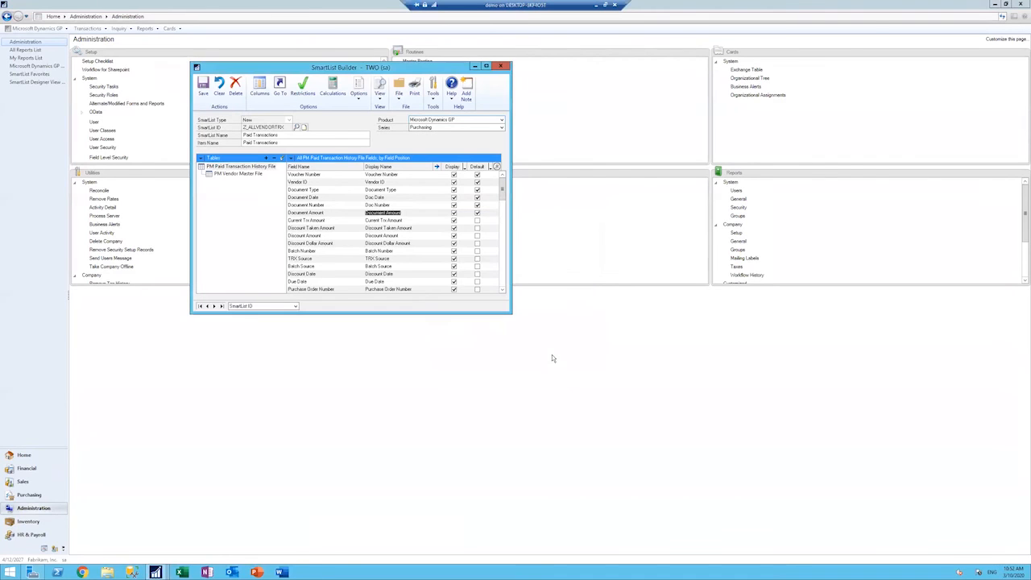
left_click(207, 90)
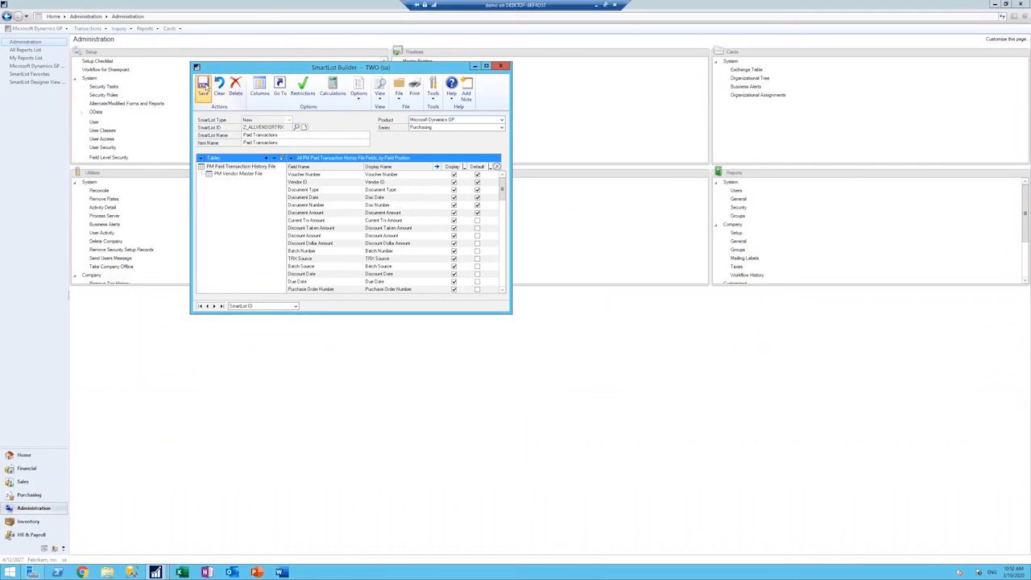
left_click(501, 66)
Step: Open SmartList, check how the Paid Transactions list displays the INVOICE document amounts, and close it
left_click(18, 28)
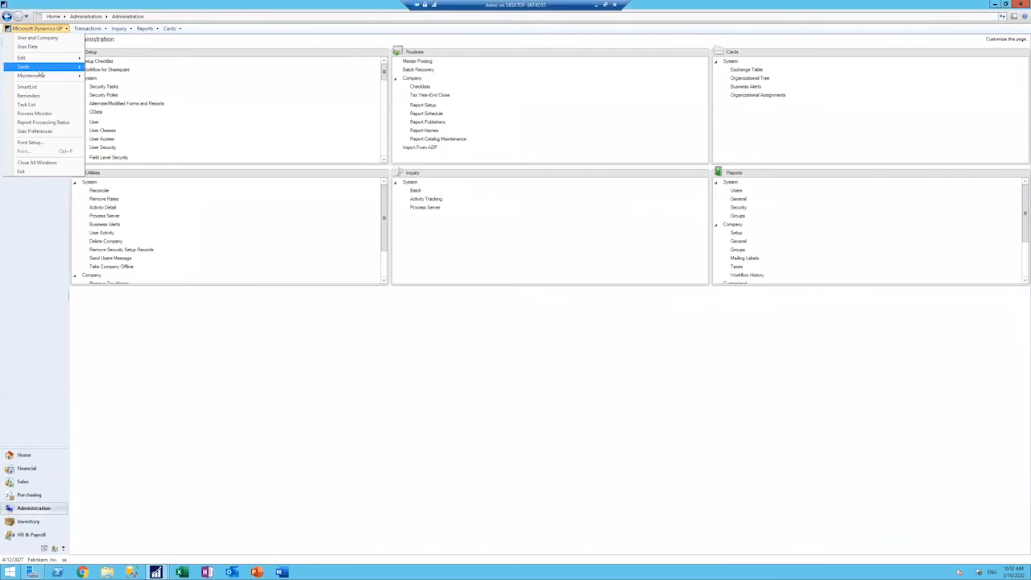
left_click(31, 87)
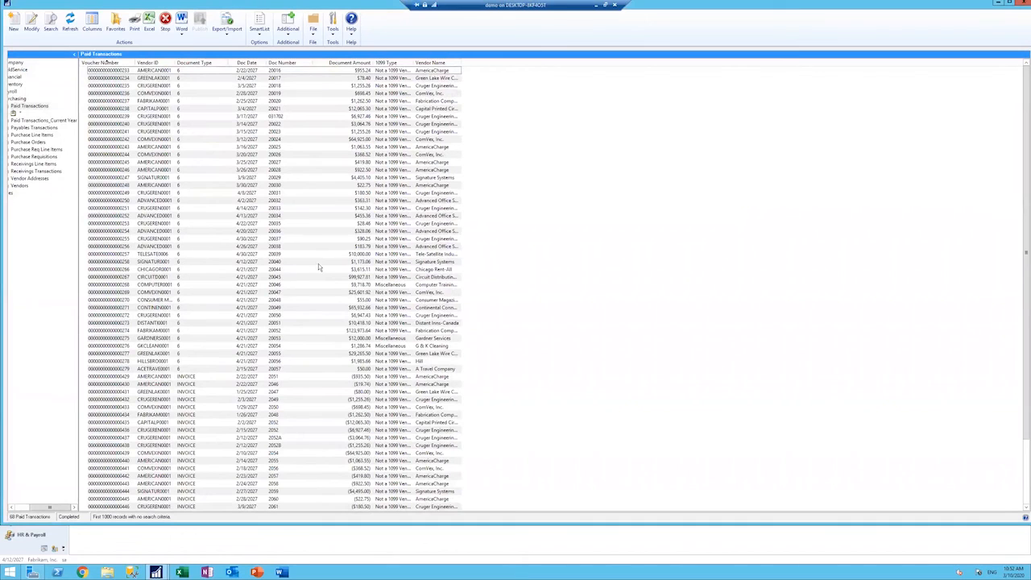
scroll(321, 266, "down", 3)
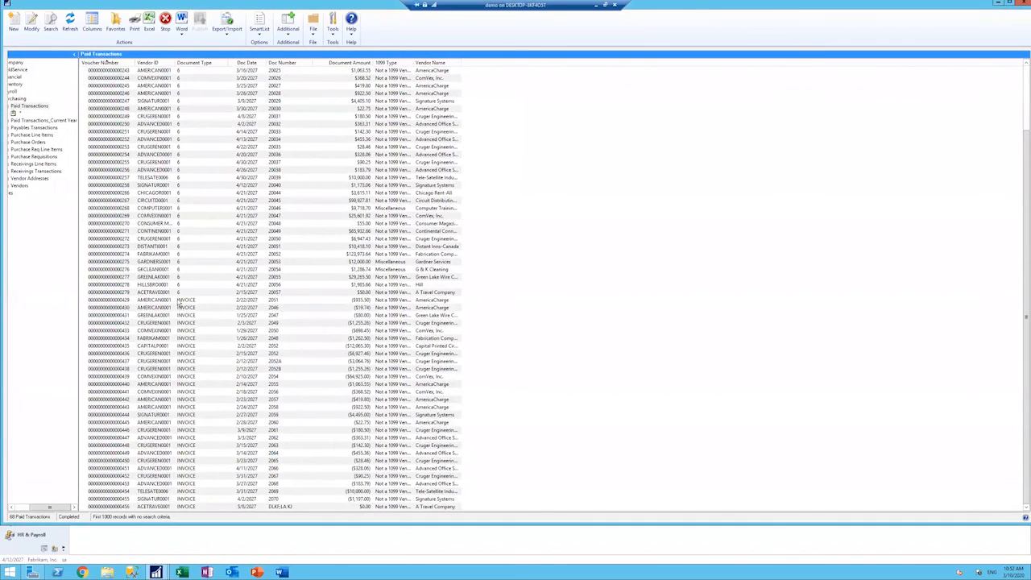
left_click(362, 301)
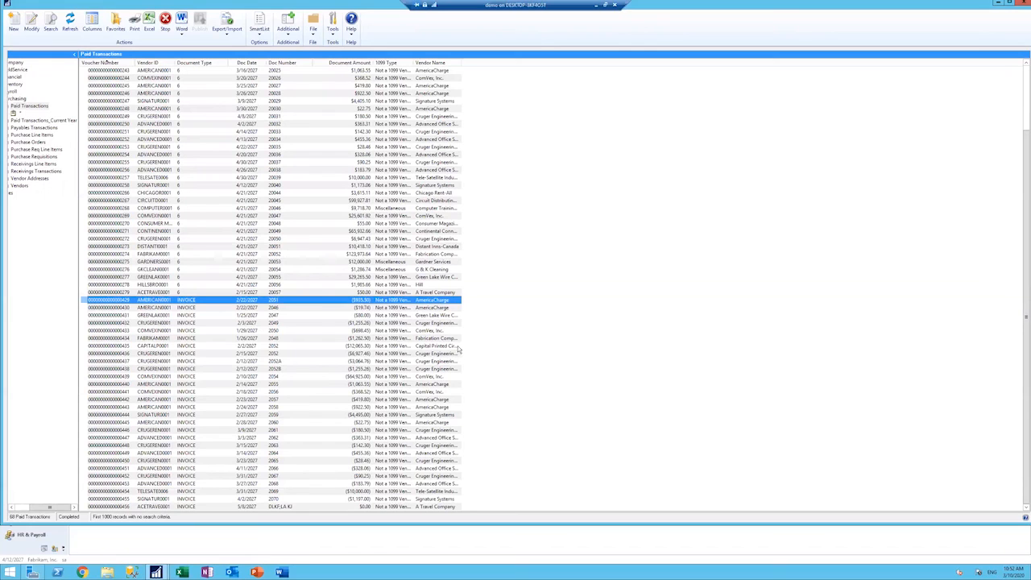
left_click(1021, 6)
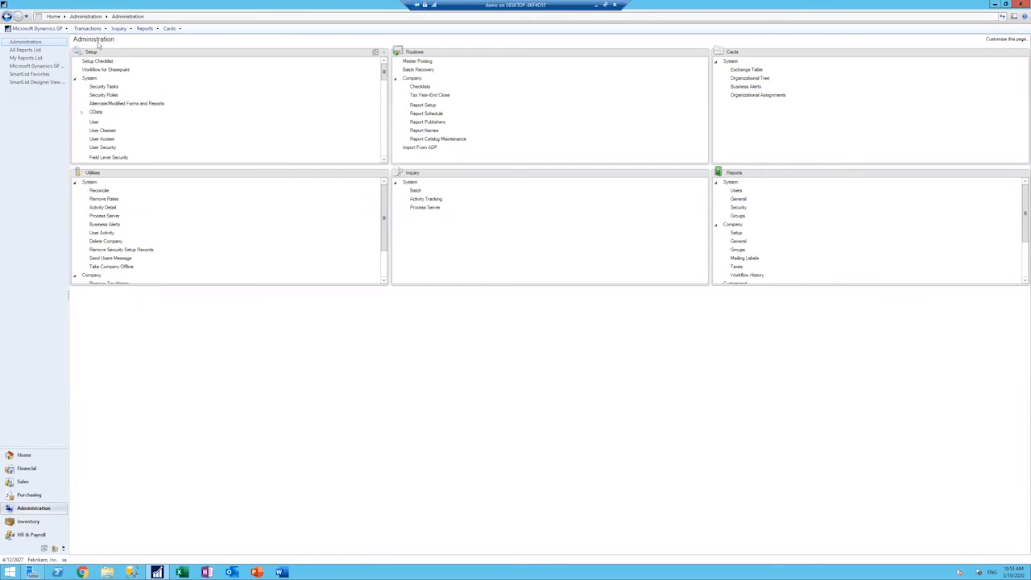
Step: Reopen the Z_ALLVENDORTRX list in SmartList Builder
left_click(68, 29)
mouse_move(49, 66)
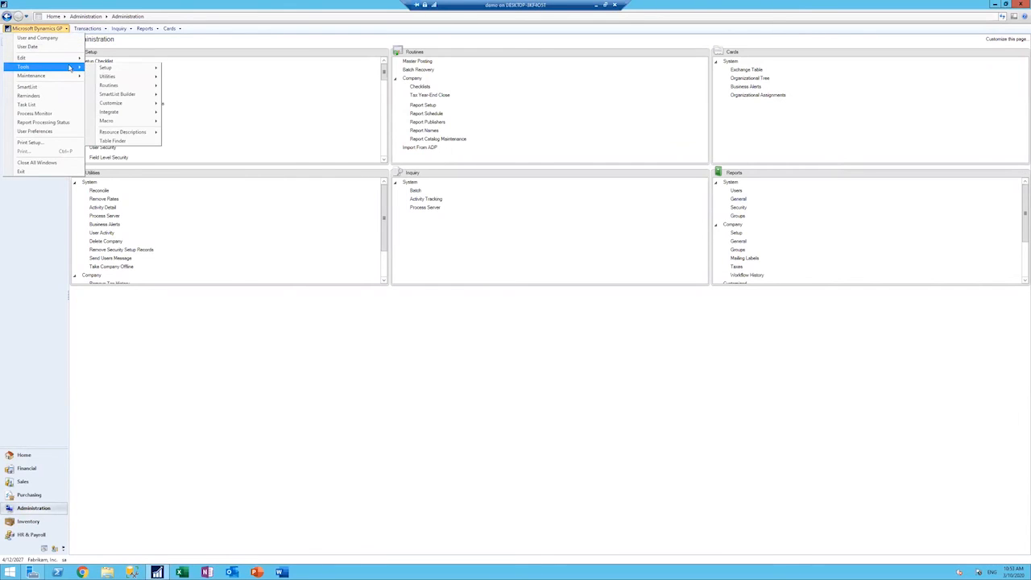
mouse_move(121, 94)
left_click(193, 94)
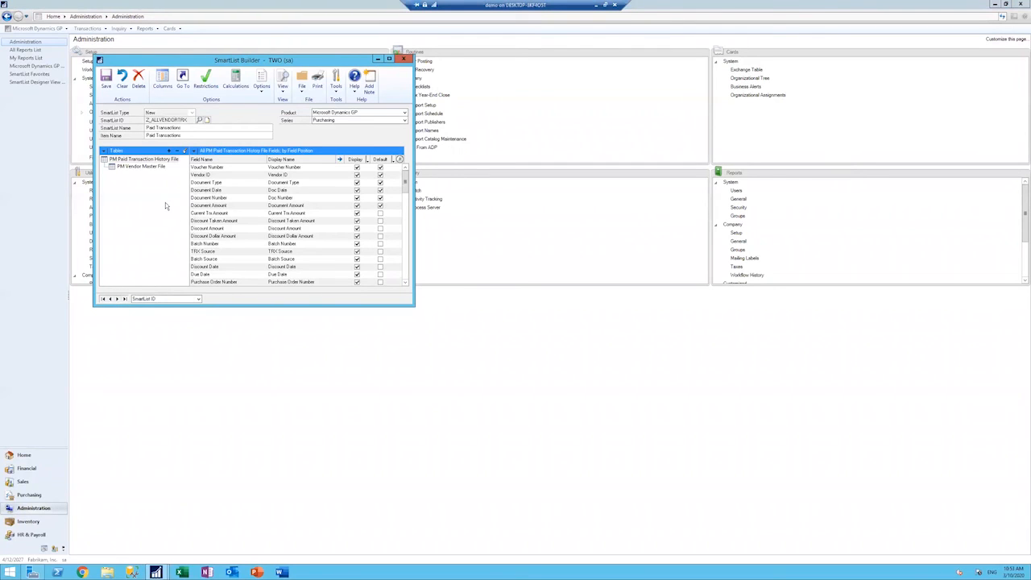
Step: Look through the available fields of the PM Paid Transaction History File and PM Vendor Master File tables
left_click(168, 160)
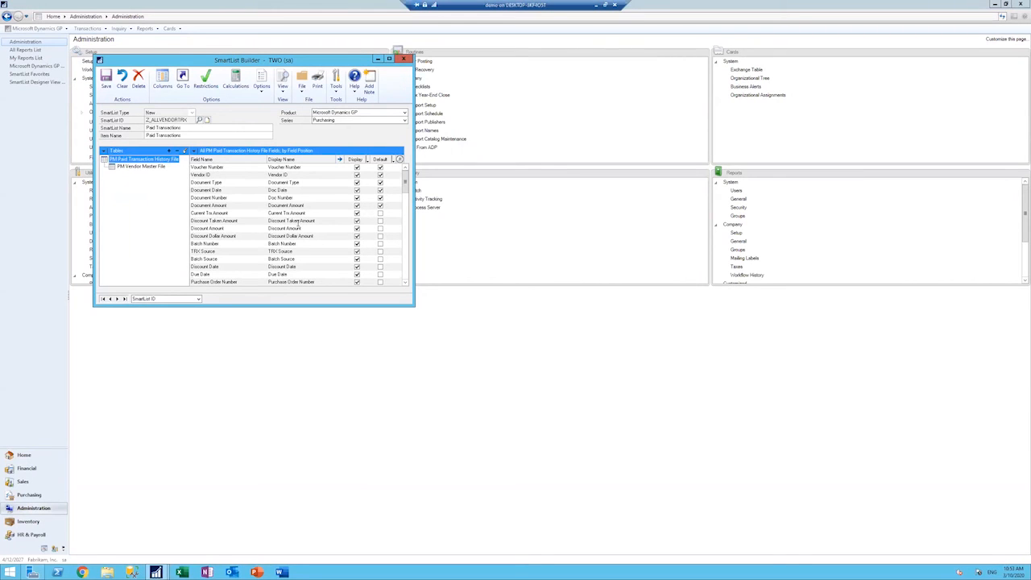
left_click_drag(406, 189, 400, 224)
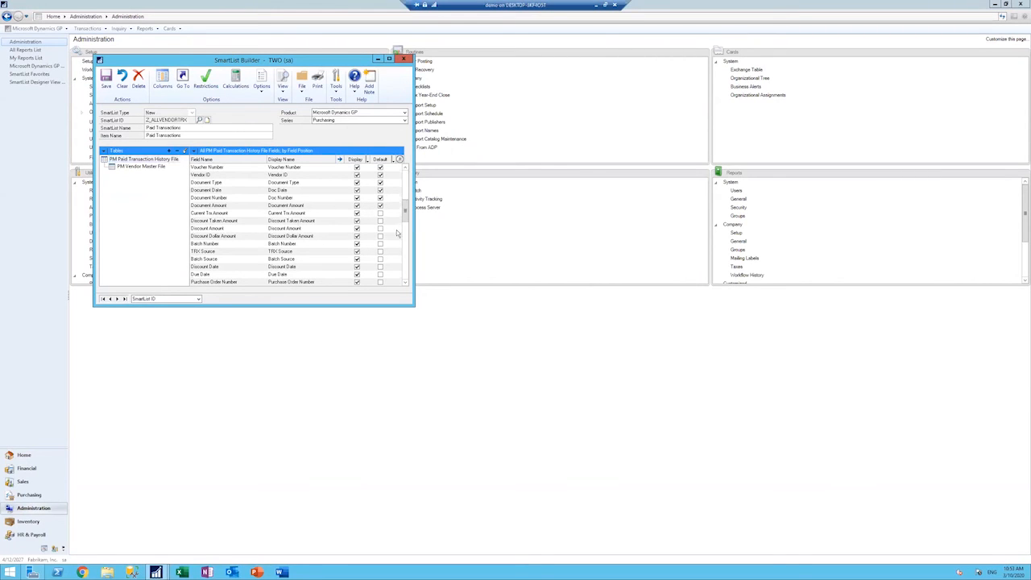
left_click(405, 283)
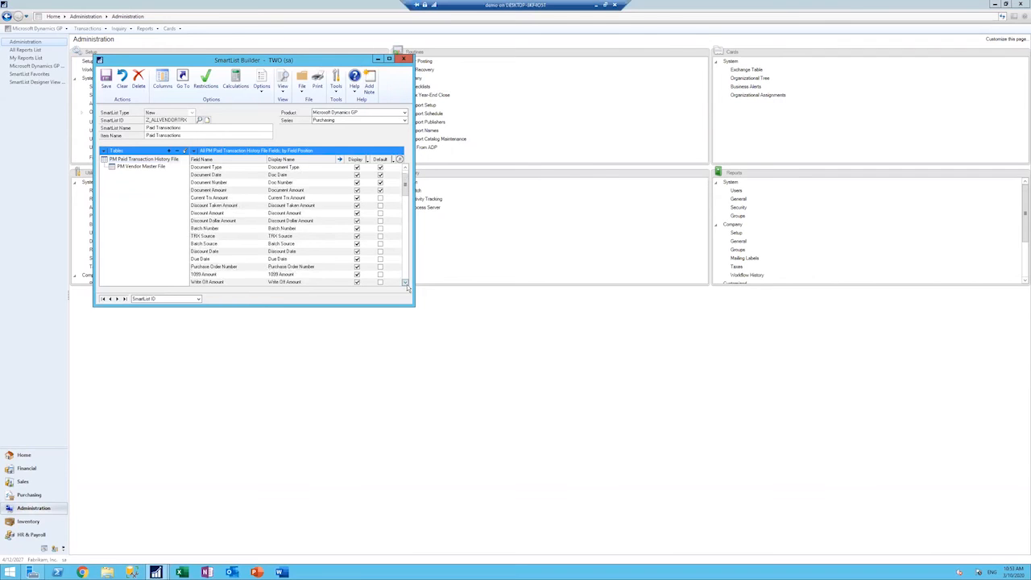
left_click(406, 284)
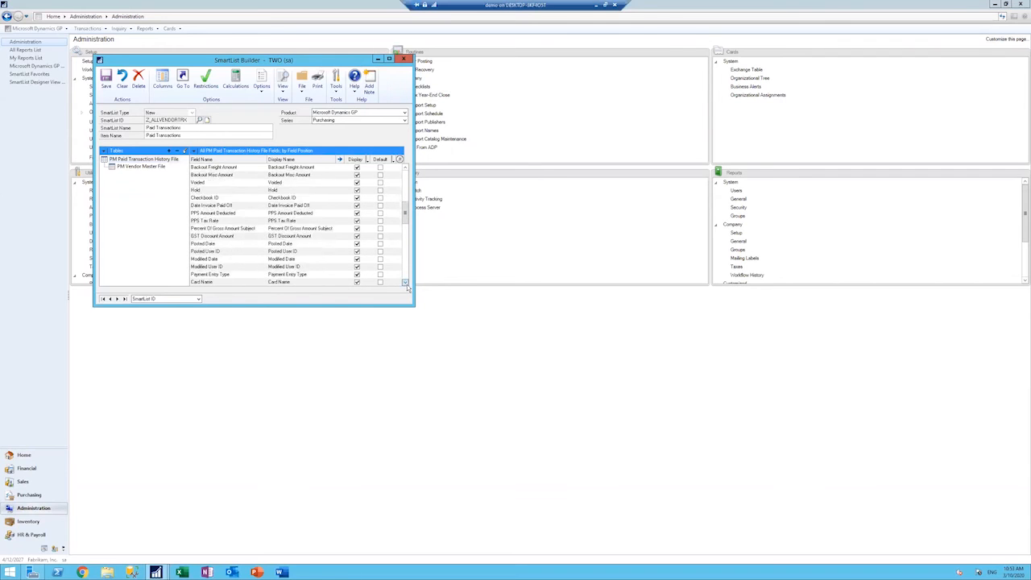
left_click(407, 283)
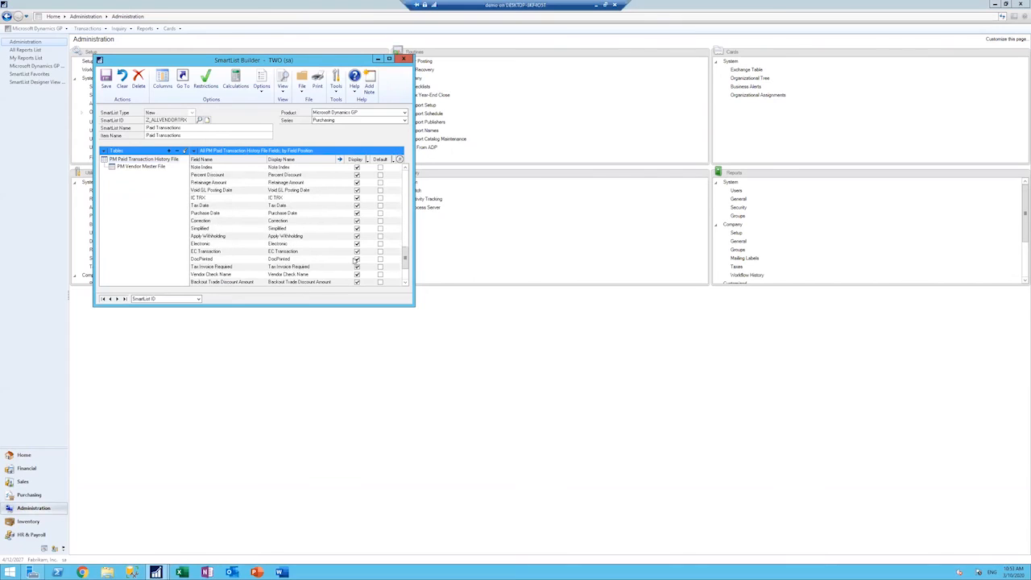
left_click(142, 166)
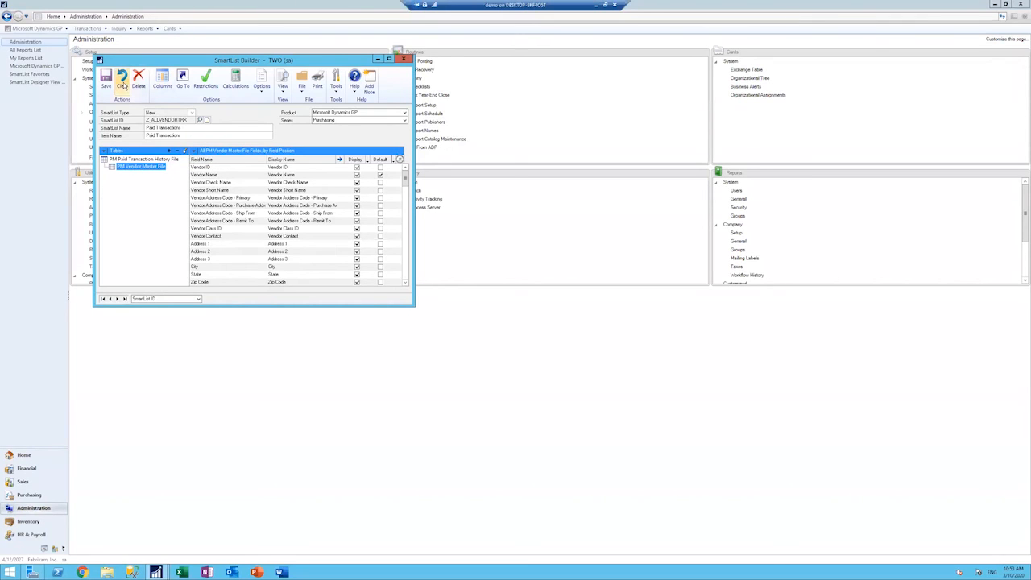
Step: Add a calculated field named Full Vendor Address with the field type String
left_click(235, 80)
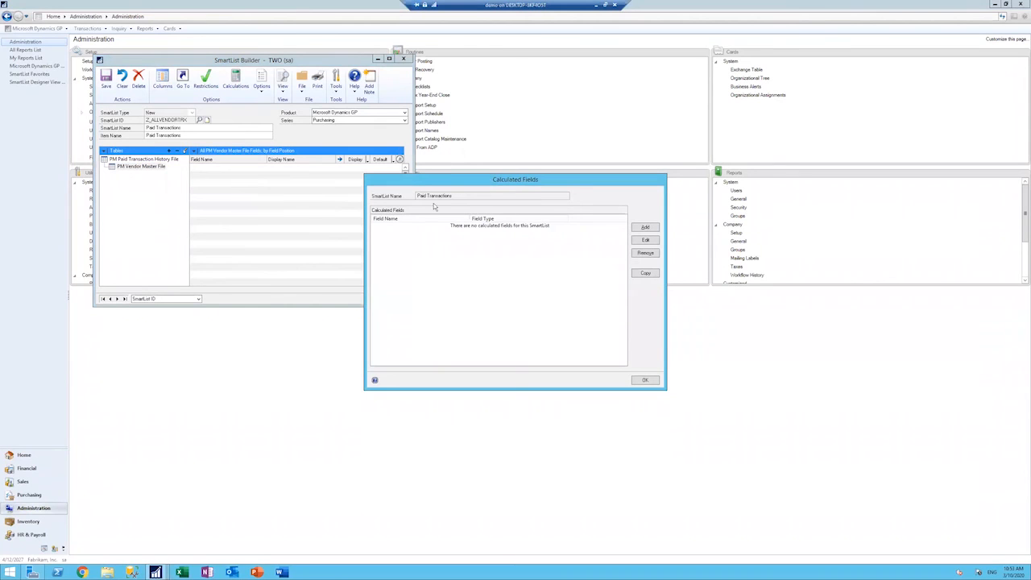
left_click(646, 228)
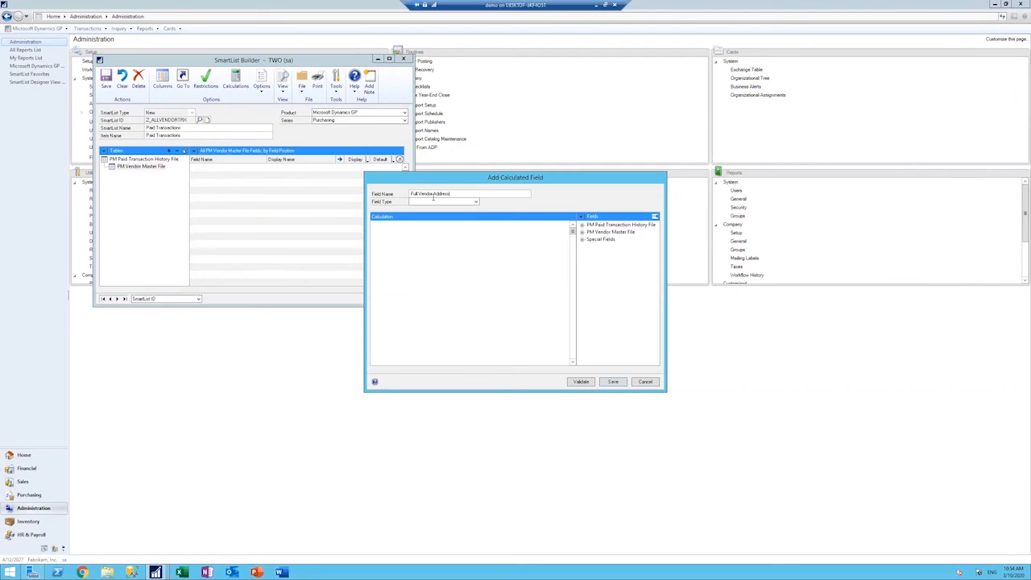
left_click(475, 202)
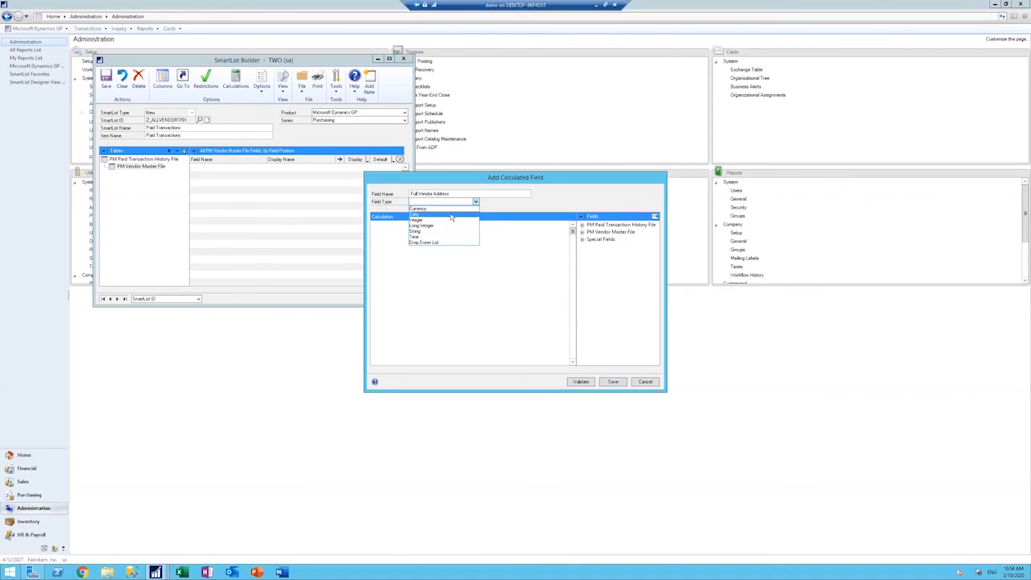
left_click(431, 232)
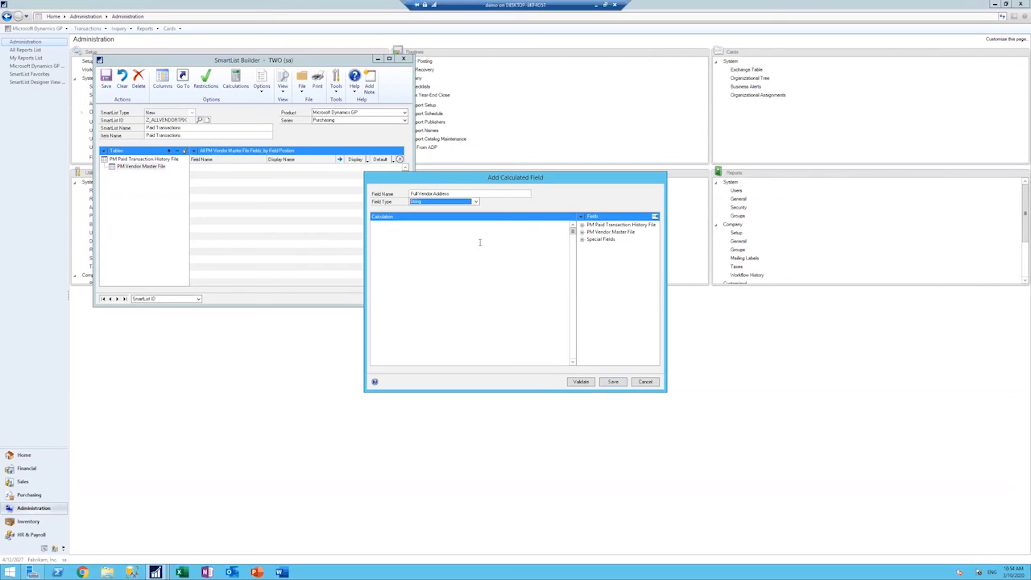
Step: Build the calculation by joining Address 1, Address 2, Address 3 and City from PM Vendor Master File with + "" + between them
left_click(582, 232)
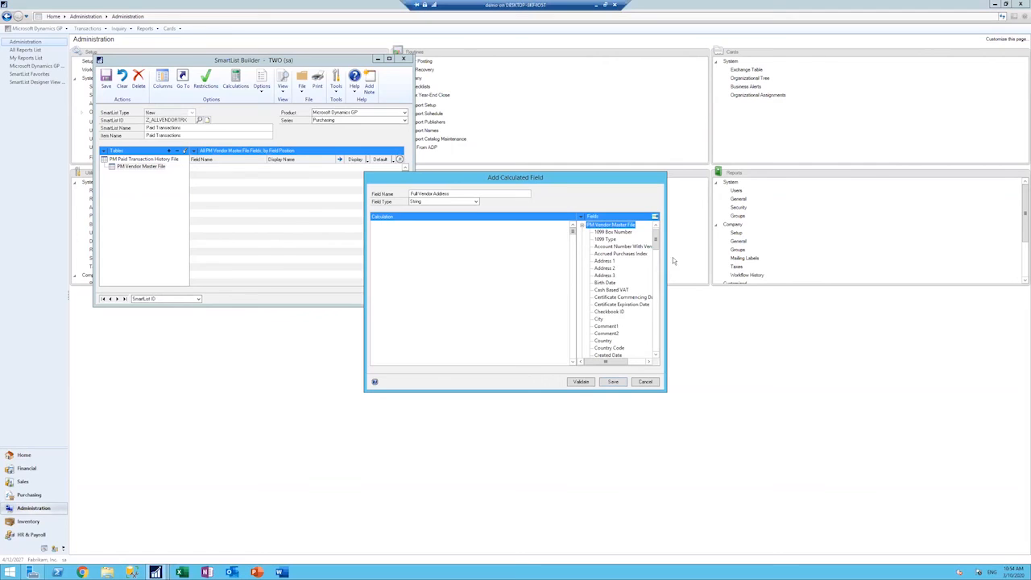
left_click(610, 262)
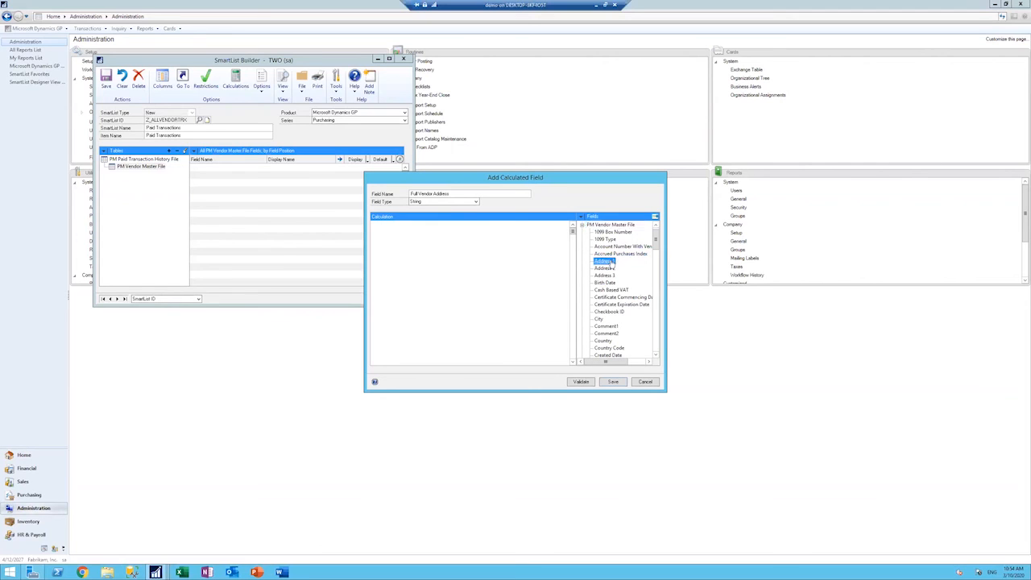
double_click(611, 262)
double_click(606, 268)
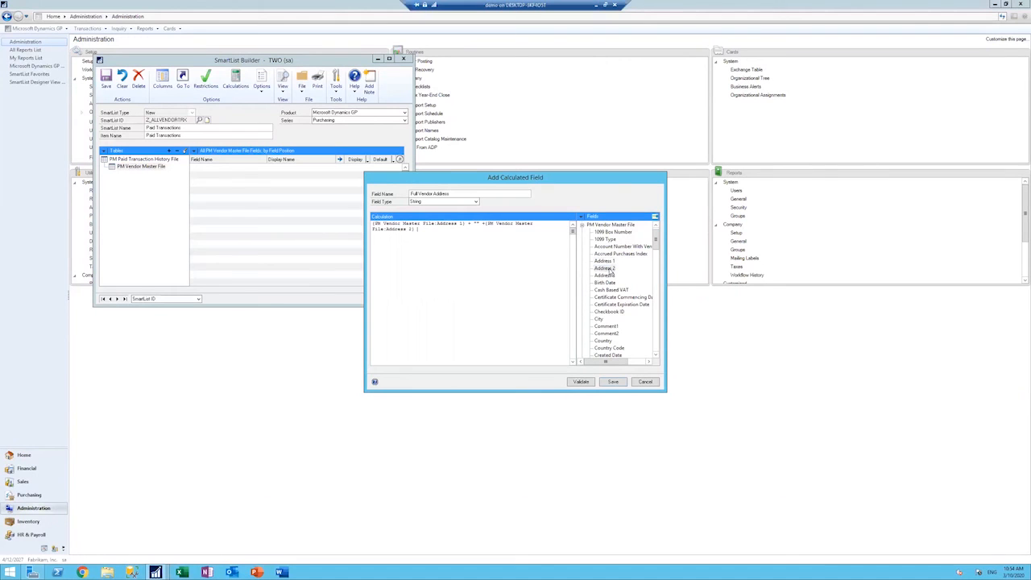
type("+ \" \"+")
double_click(427, 229)
left_click(446, 236)
double_click(606, 275)
left_click(599, 320)
double_click(600, 321)
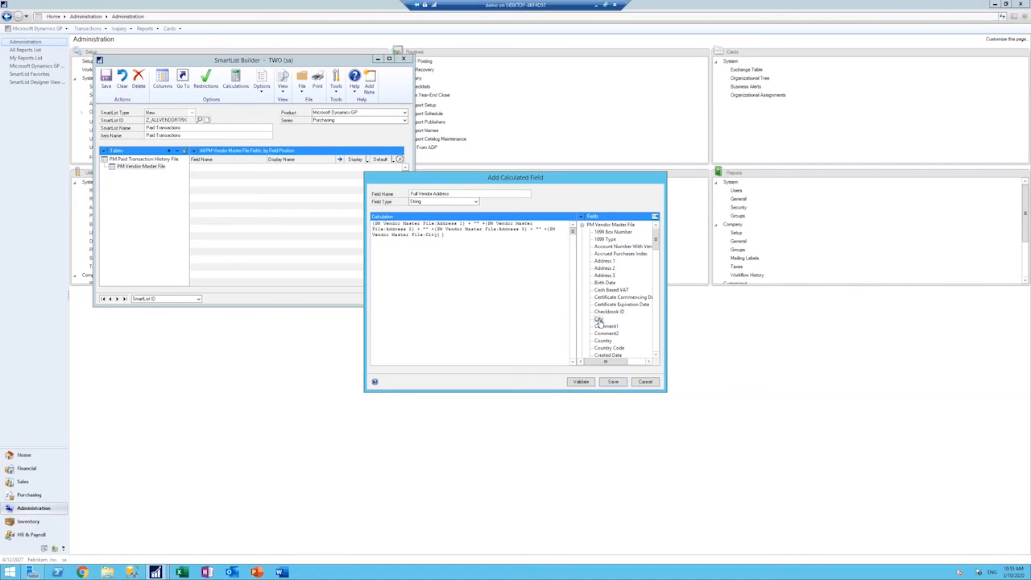
Step: Validate the Full Vendor Address calculation and save the calculated field
left_click(580, 382)
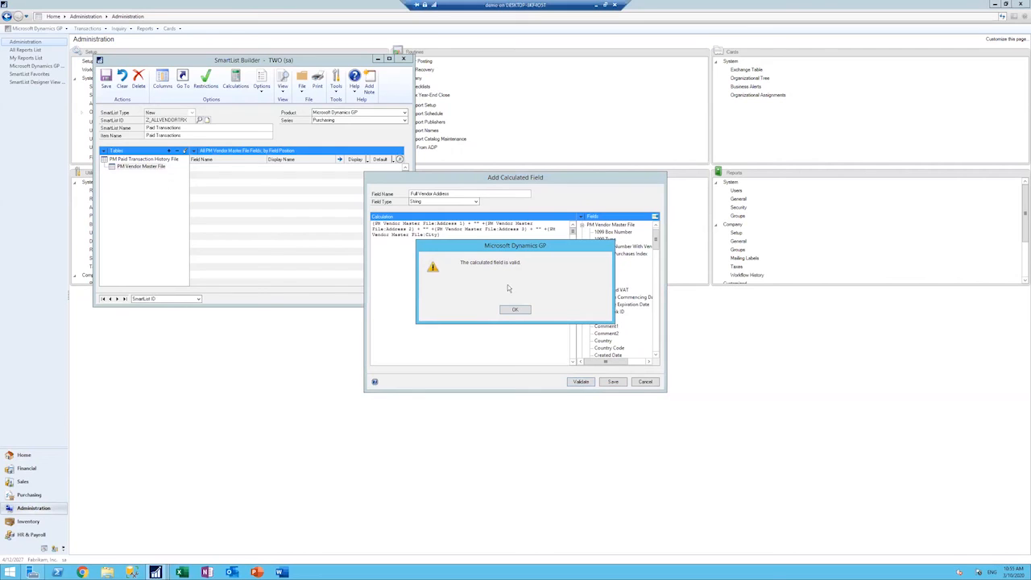
left_click(525, 311)
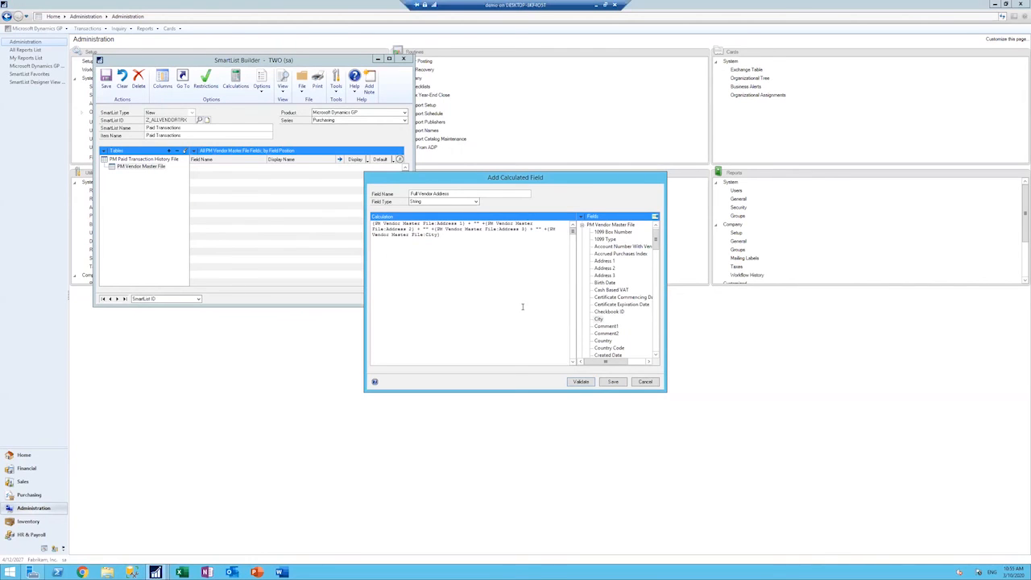
left_click(614, 382)
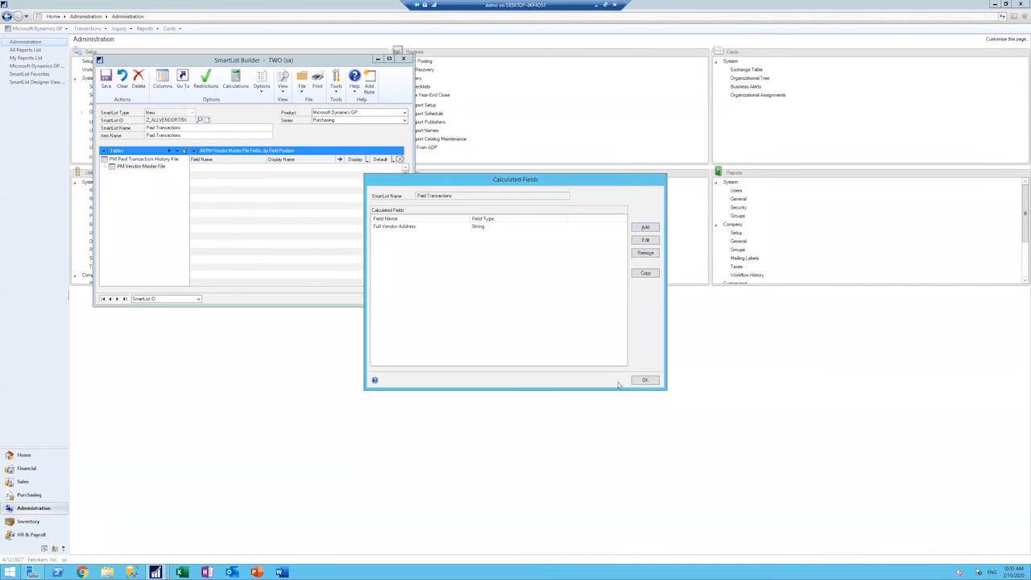
Step: Review the Full Vendor Address field's definition, and save the Paid Transactions SmartList with the calculated field
left_click(409, 230)
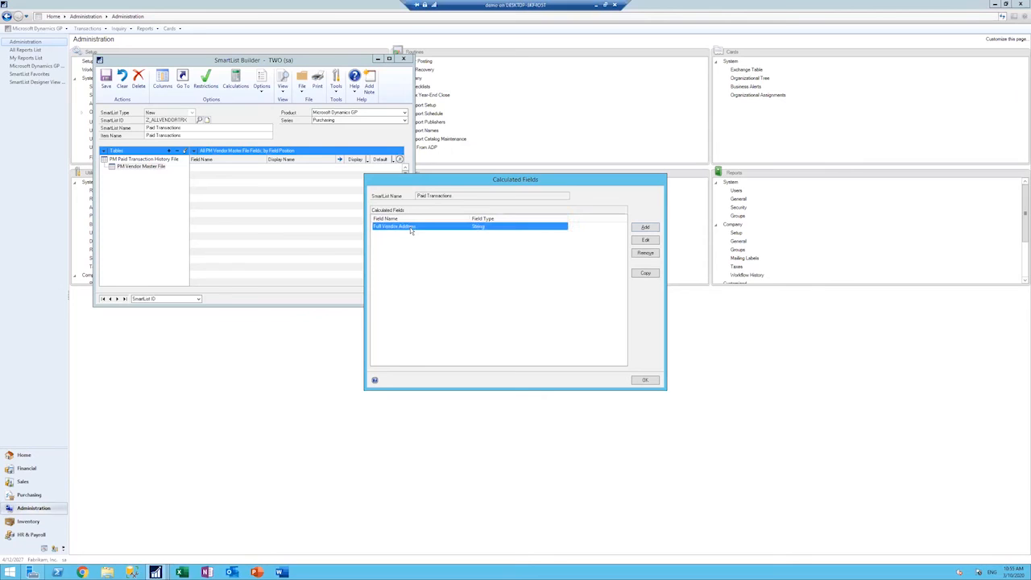
left_click(645, 241)
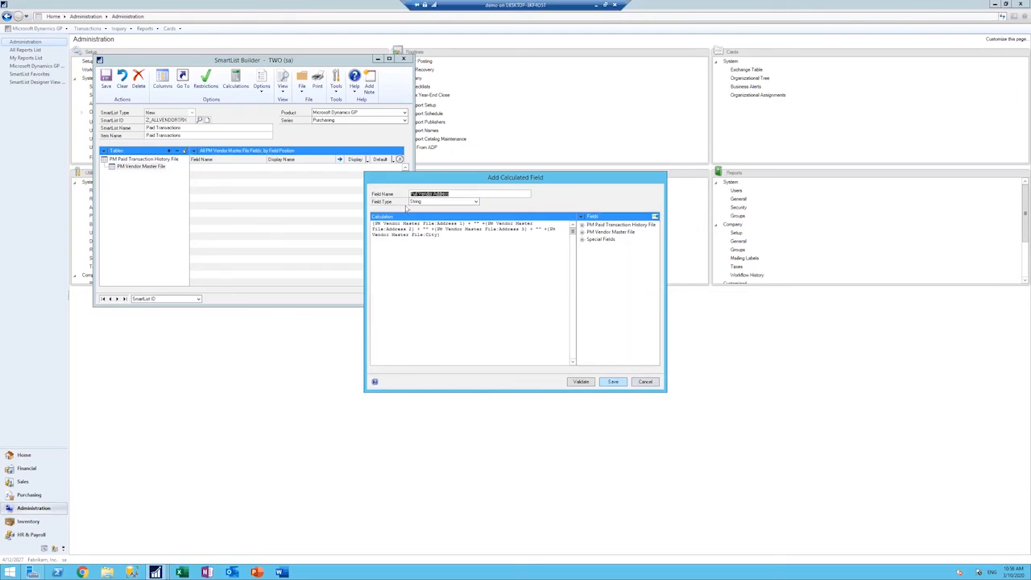
left_click(625, 384)
left_click(479, 229)
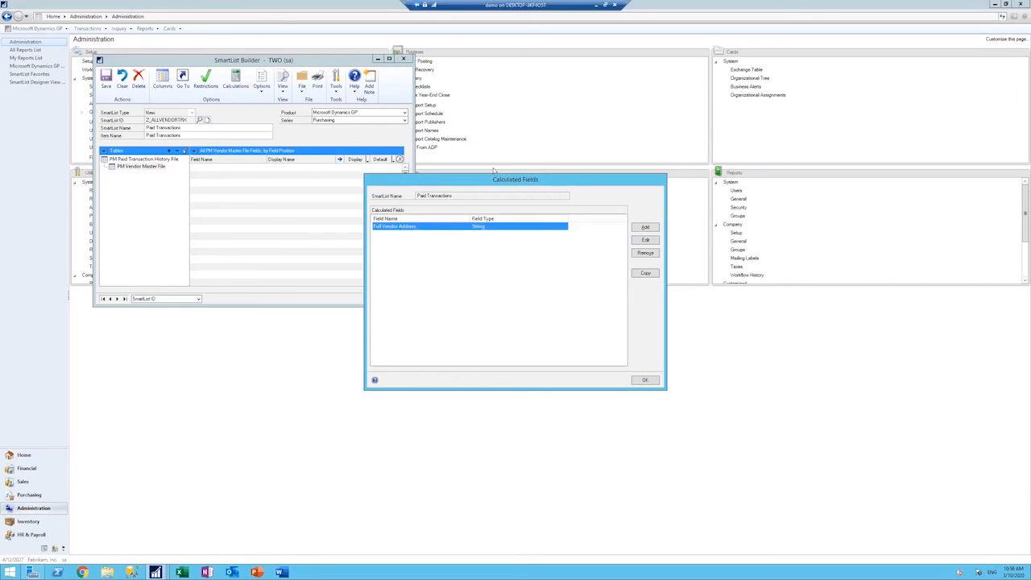
left_click(646, 381)
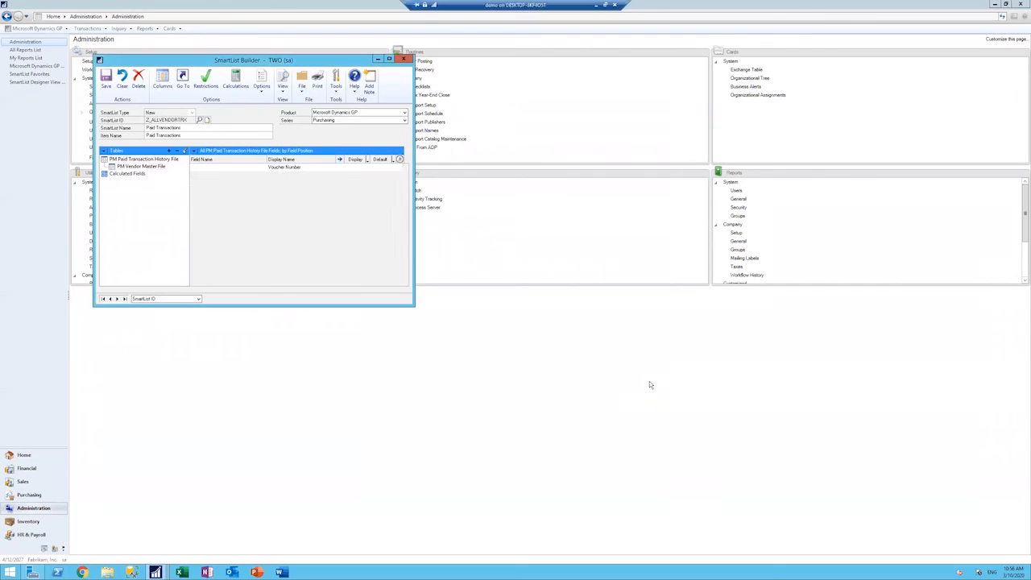
left_click(113, 90)
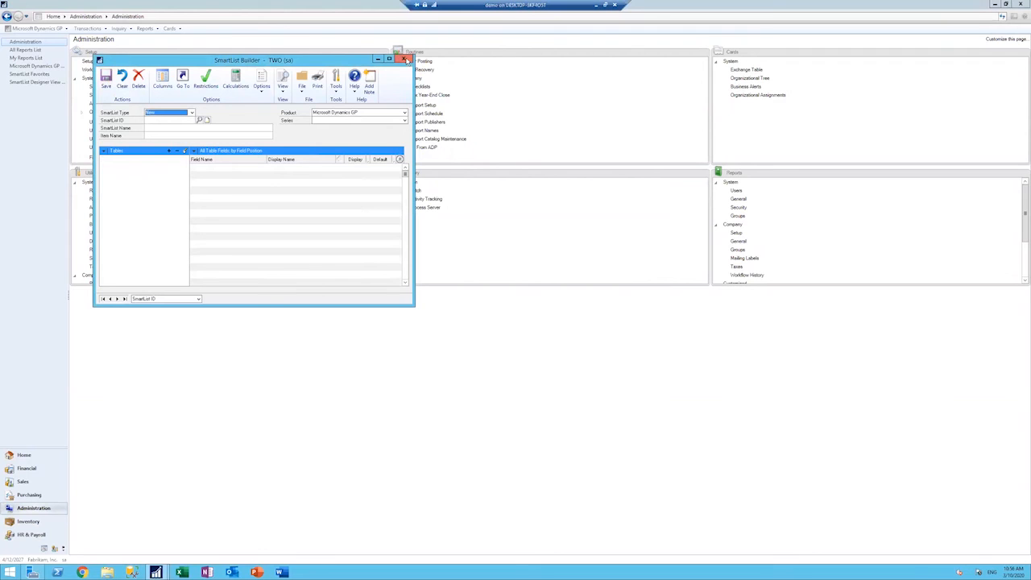
Step: Reopen Z_ALLVENDORTRX, make Full Vendor Address a default column, and save and close the SmartList definition
left_click(118, 299)
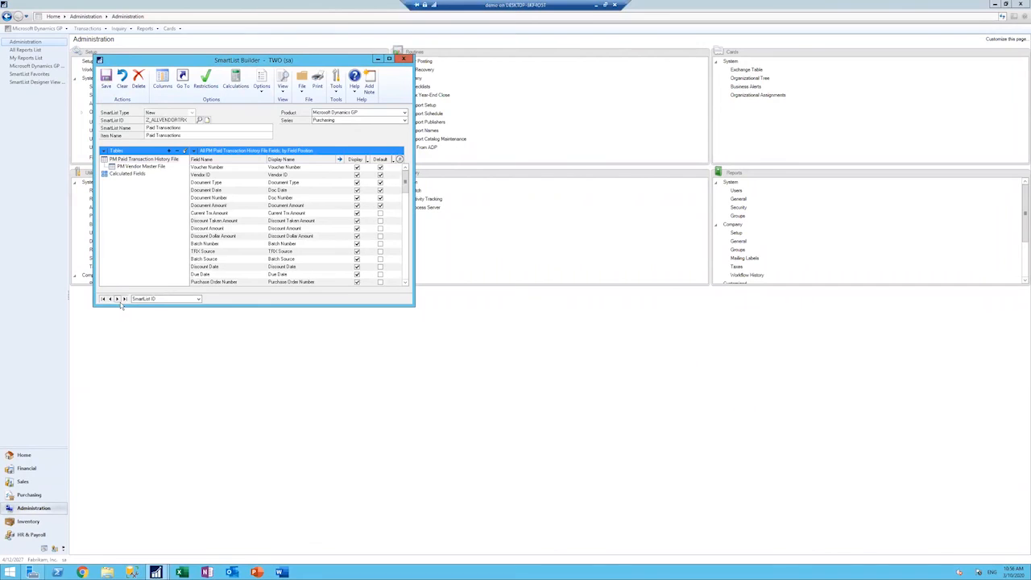
left_click(133, 175)
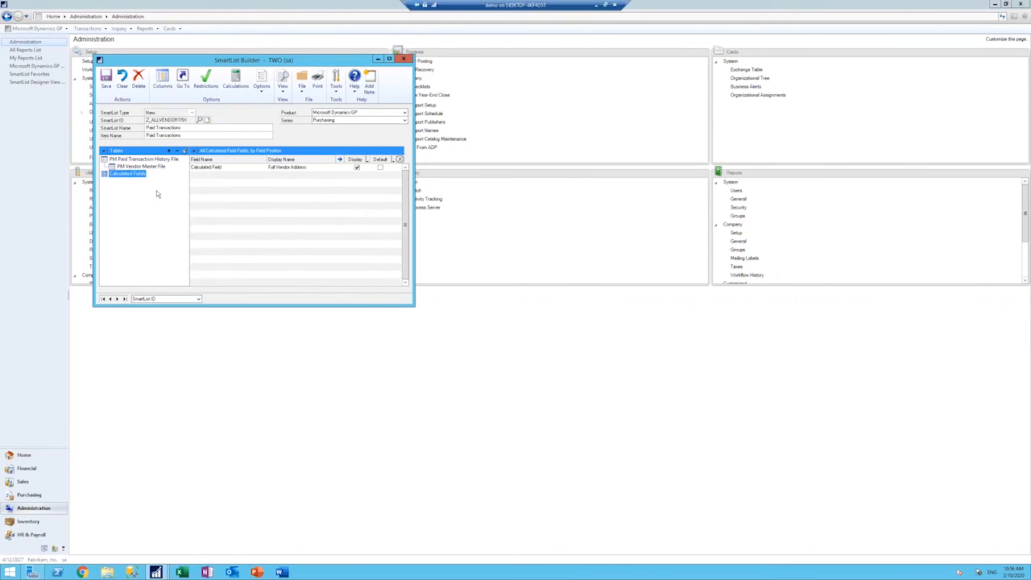
left_click(380, 167)
left_click(106, 80)
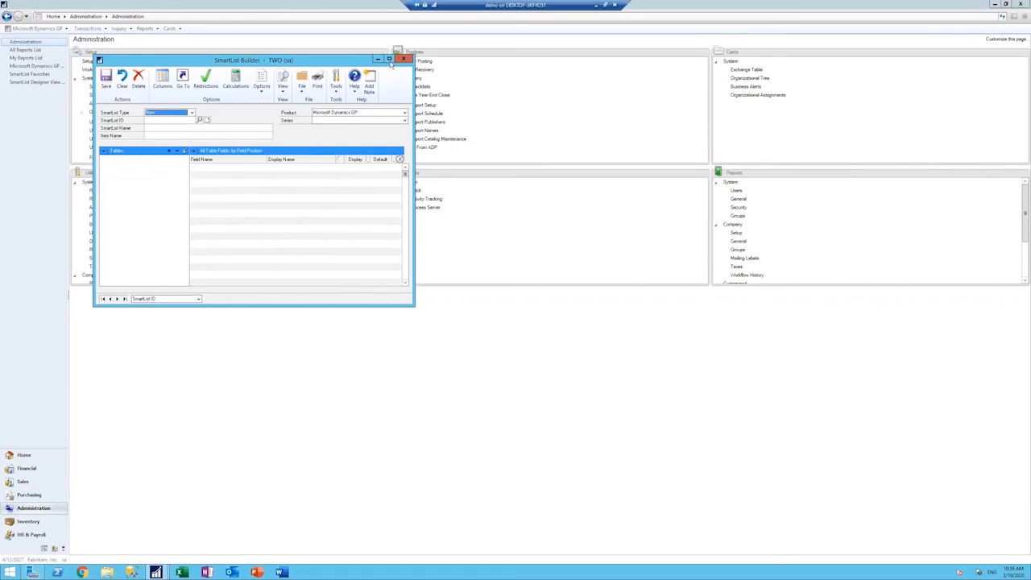
left_click(404, 60)
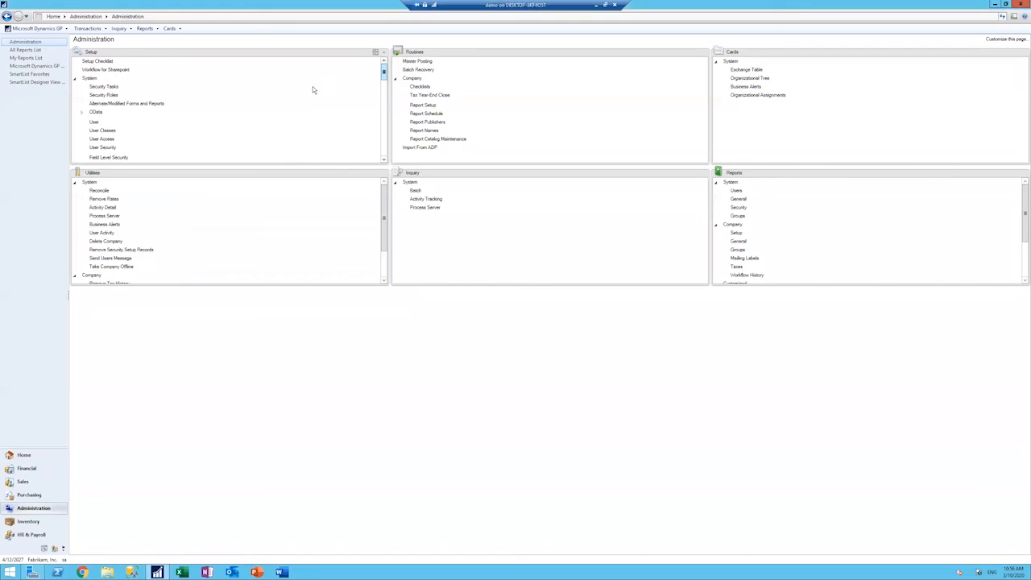
Step: Open SmartList, accept the SmartList Builder changes, and display the Paid Transactions list under Purchasing
left_click(36, 28)
left_click(42, 86)
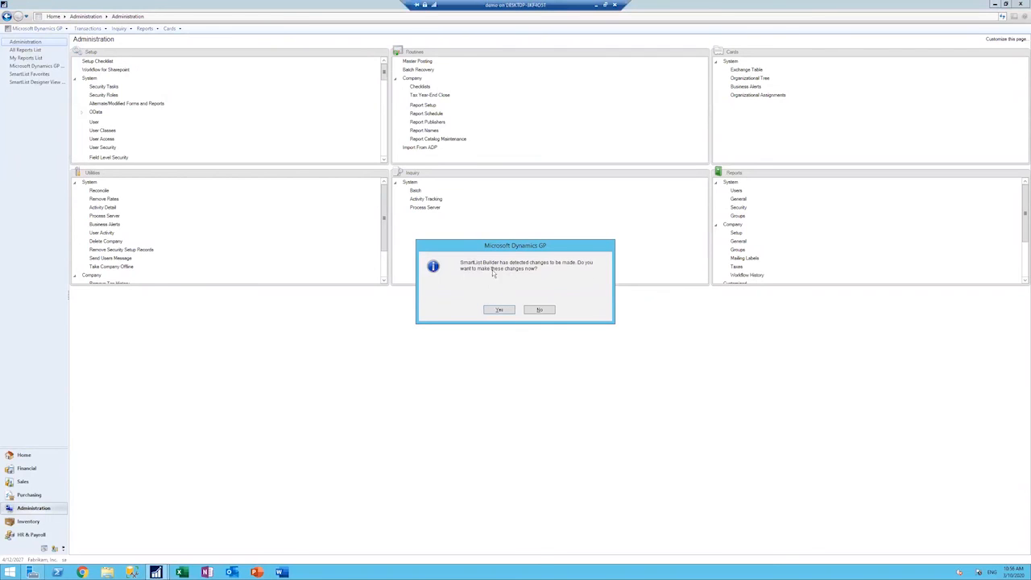
left_click(499, 310)
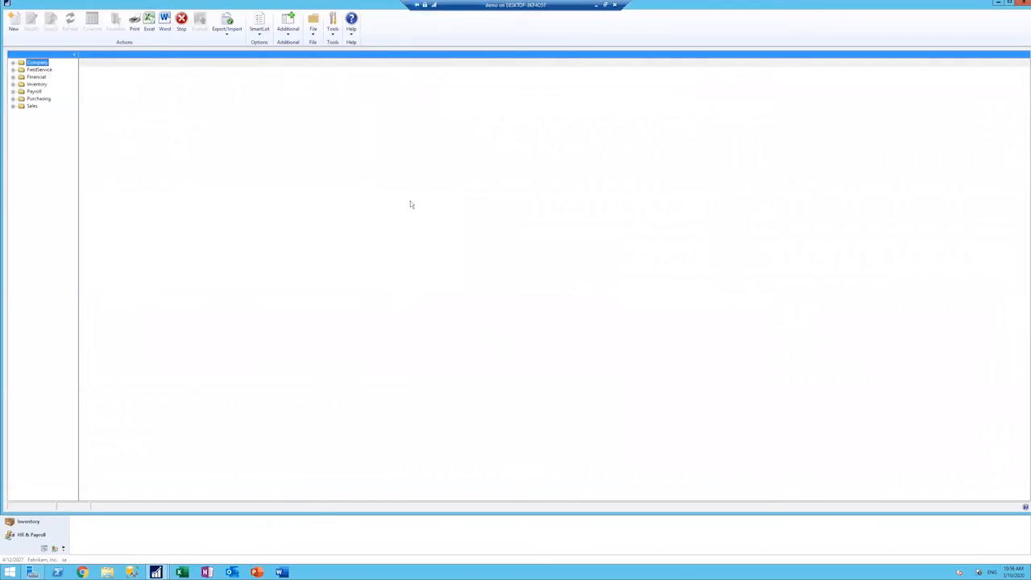
left_click(13, 99)
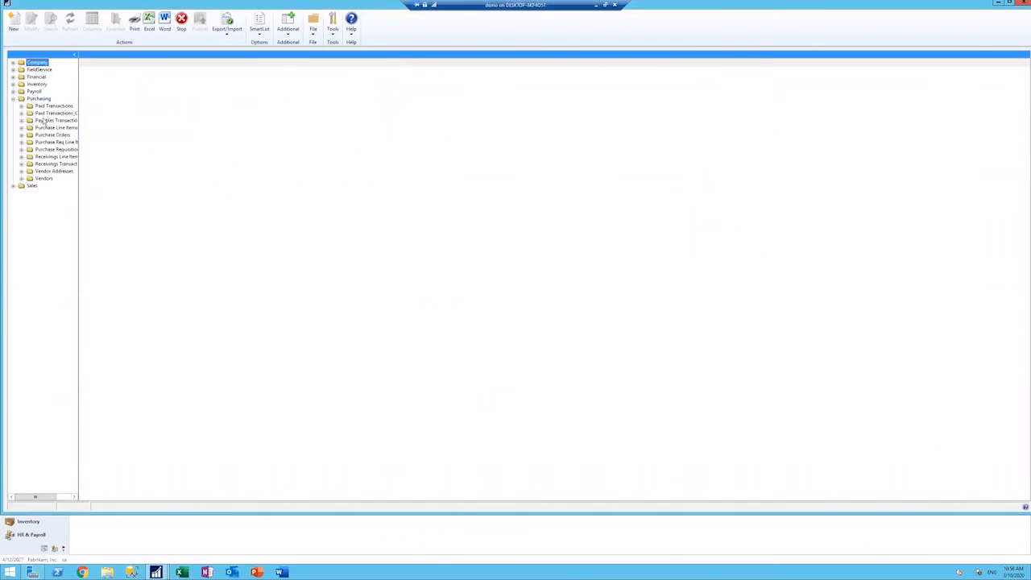
left_click(46, 115)
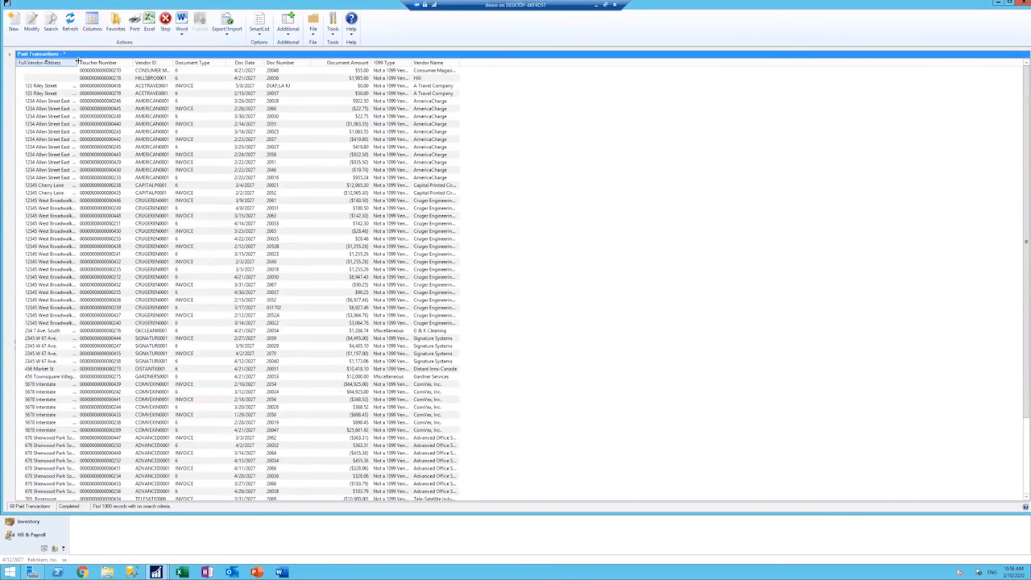
Step: Widen the Full Vendor Address column, examine the addresses throughout the list, and minimize the SmartList window
left_click_drag(78, 63, 117, 70)
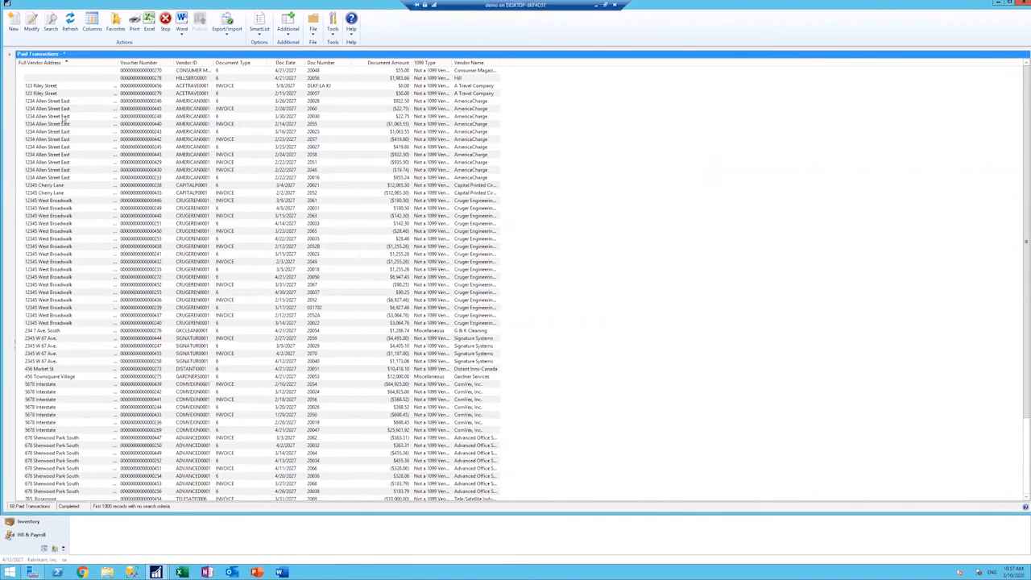
scroll(84, 145, "down", 4)
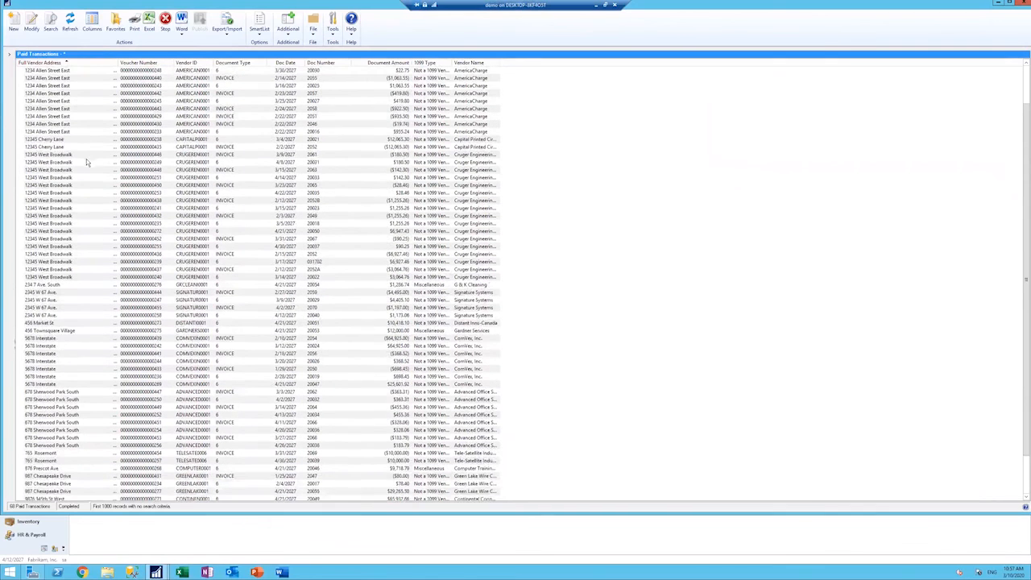
scroll(87, 160, "up", 4)
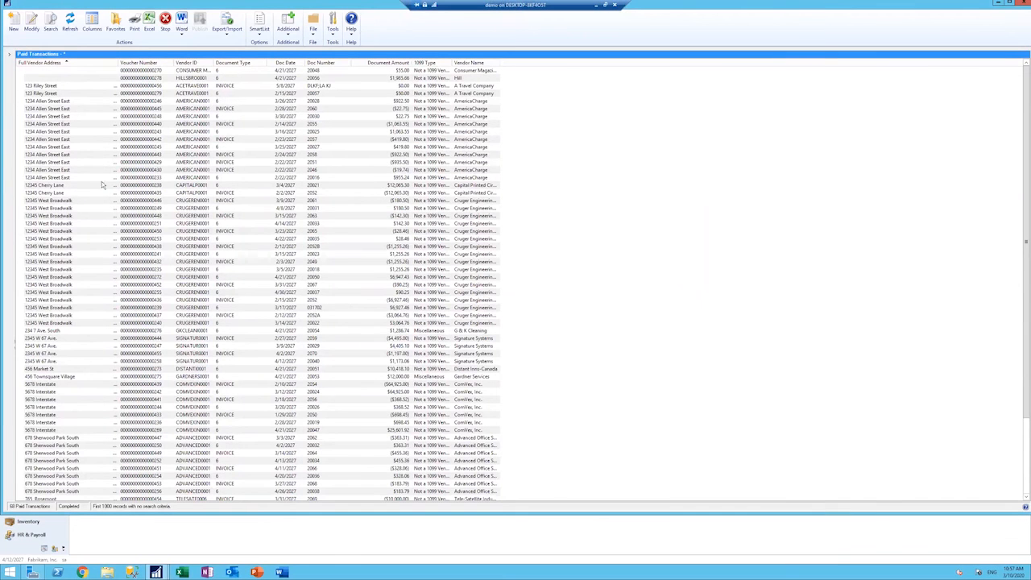
scroll(91, 263, "down", 4)
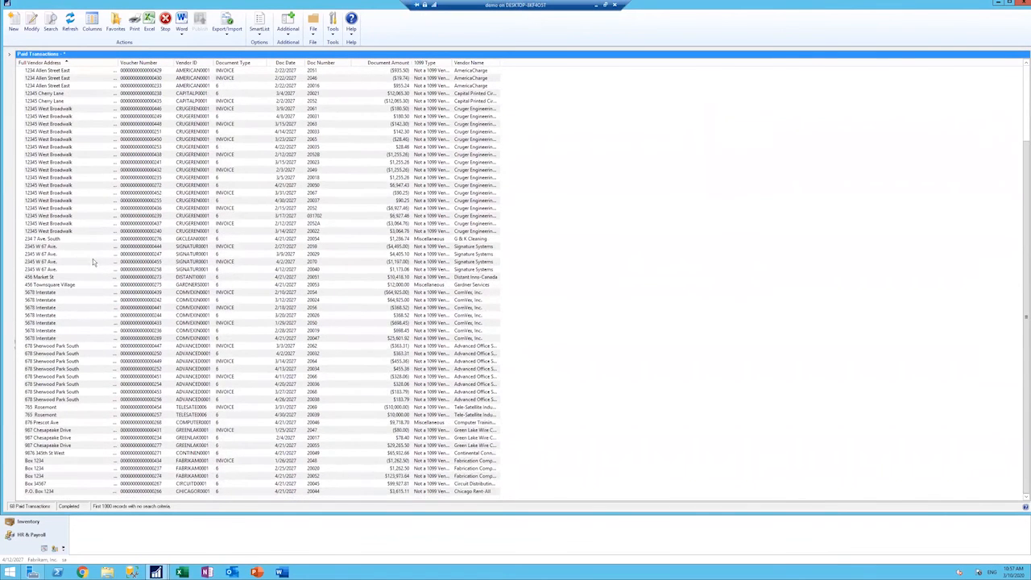
scroll(93, 259, "up", 4)
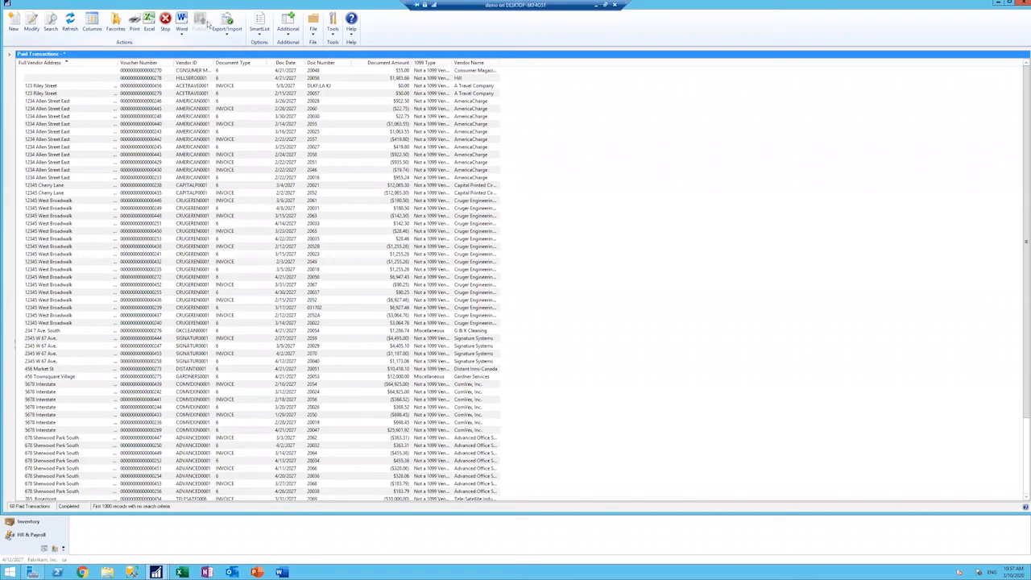
left_click(999, 5)
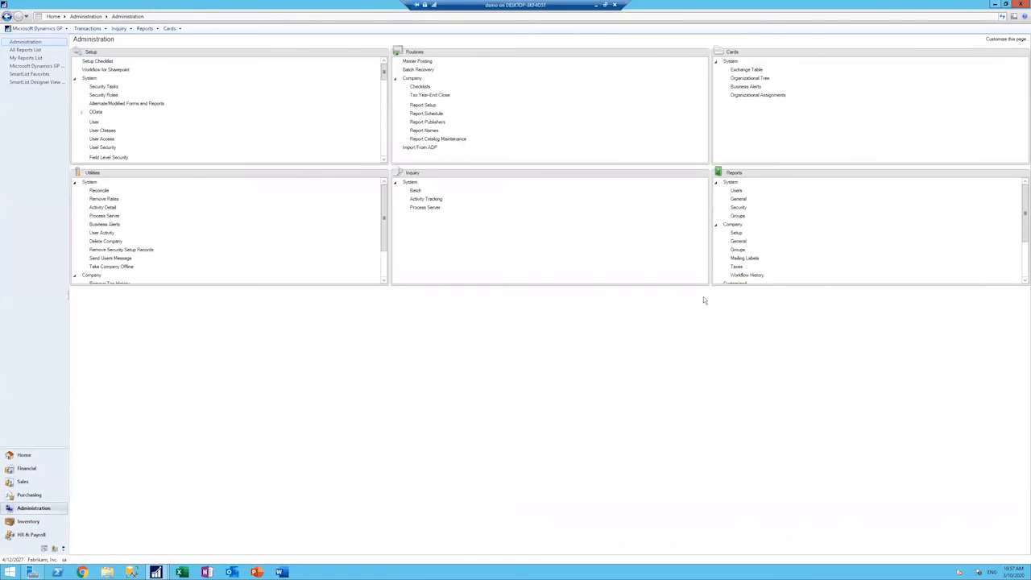